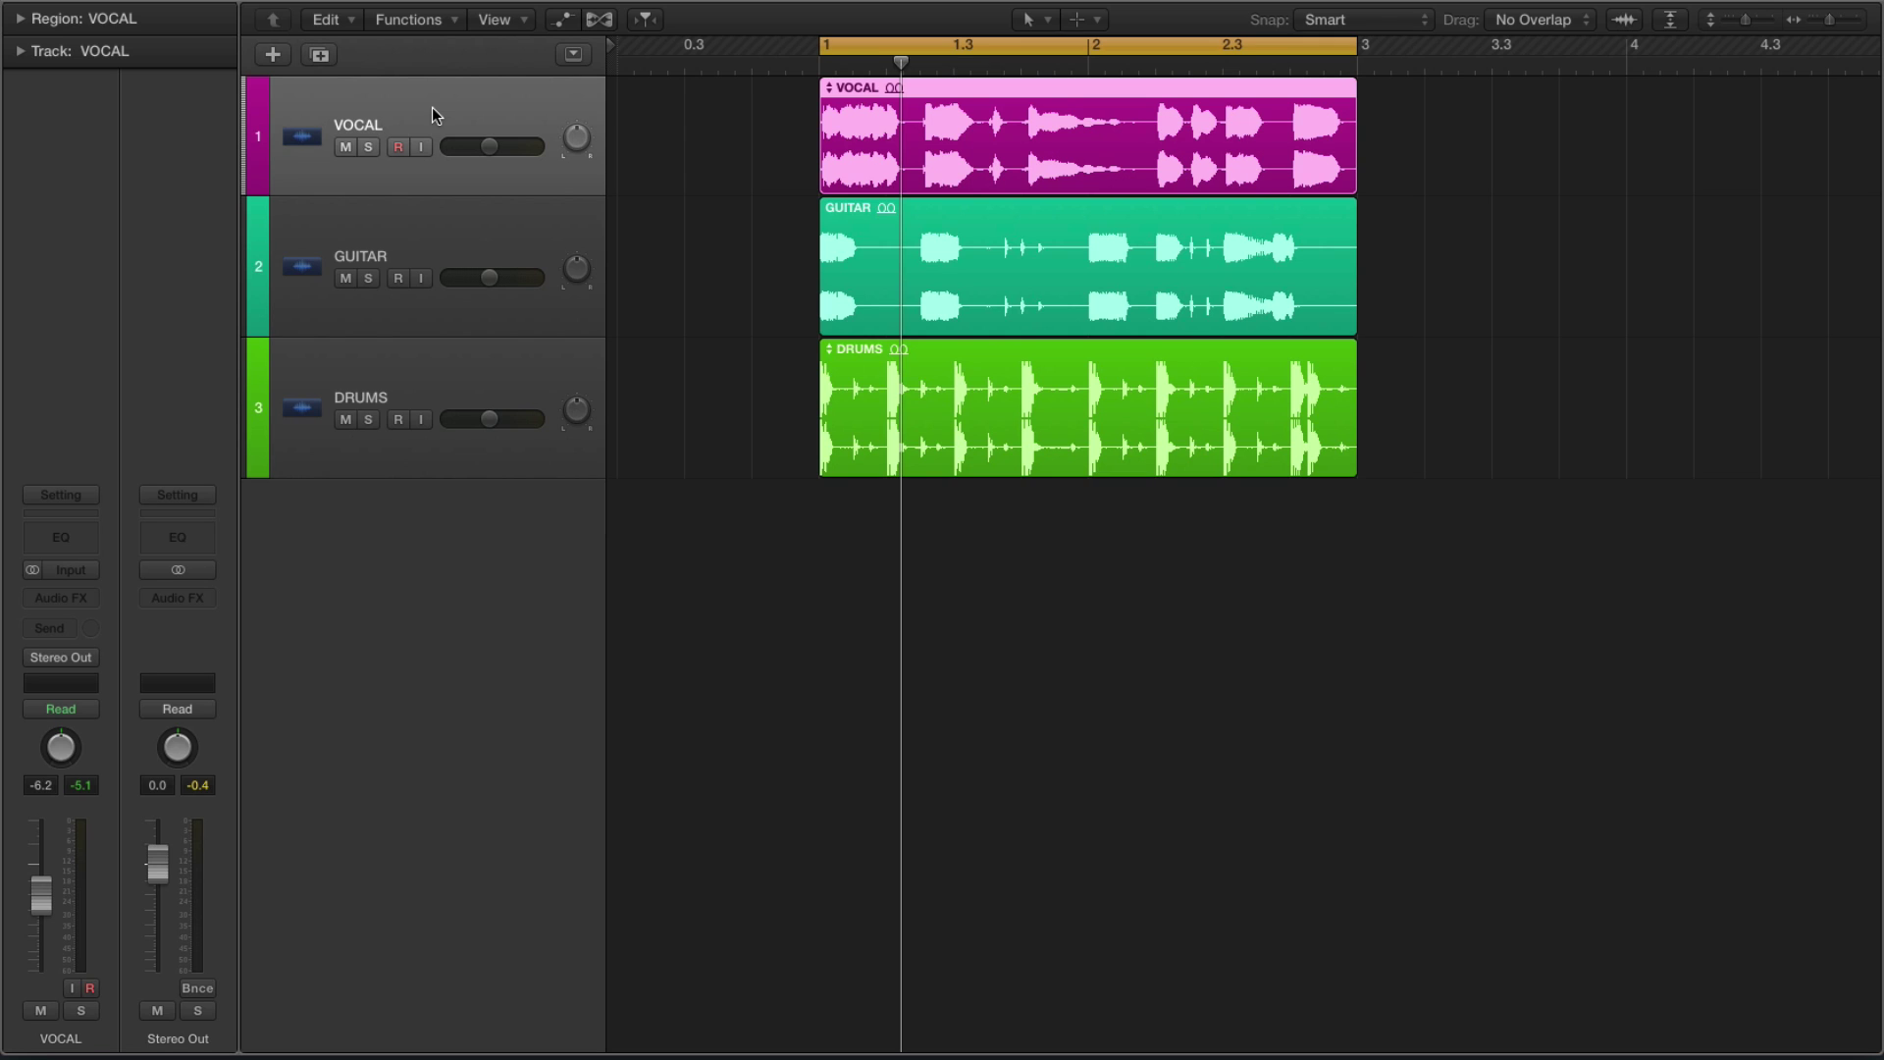
# Step: Insert the Plugin Alliance bx_rooMS reverb from Audio Units on the VOCAL channel's audio effects
pyautogui.click(61, 598)
pyautogui.moveTo(98, 870)
pyautogui.moveTo(374, 901)
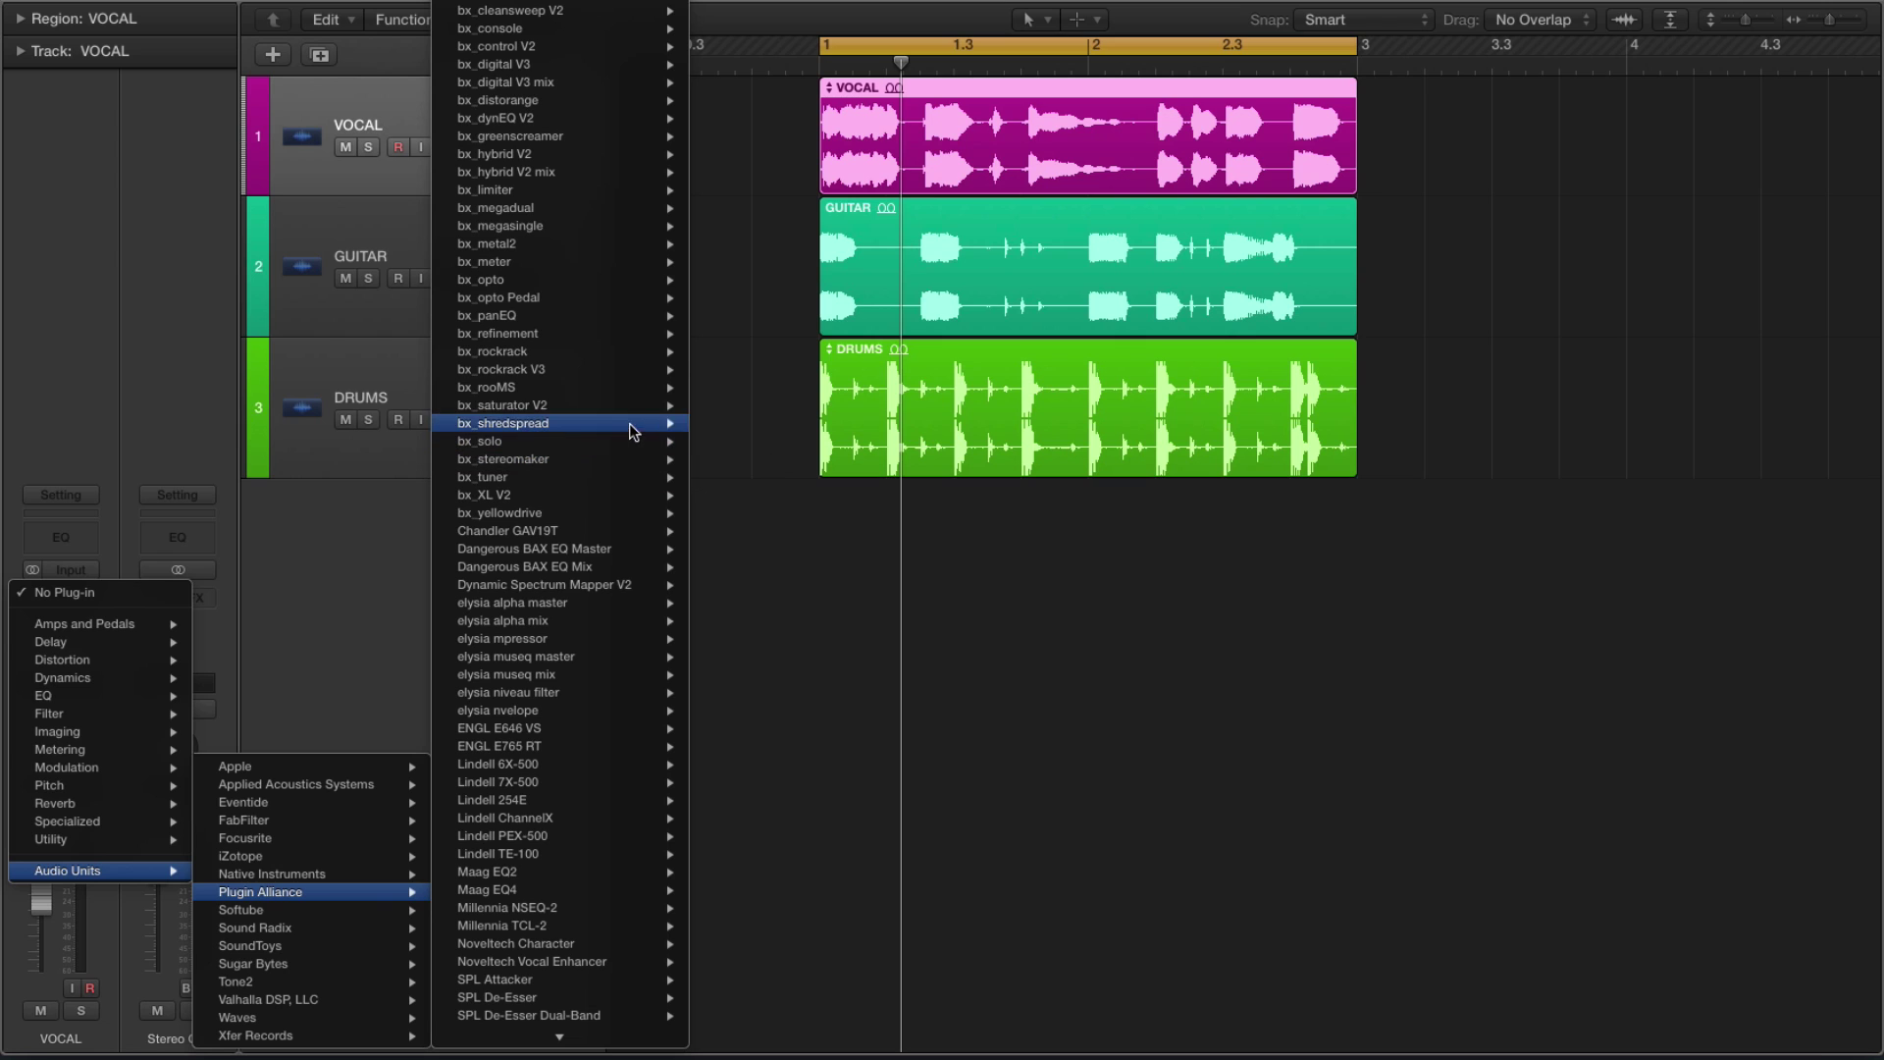
pyautogui.click(633, 388)
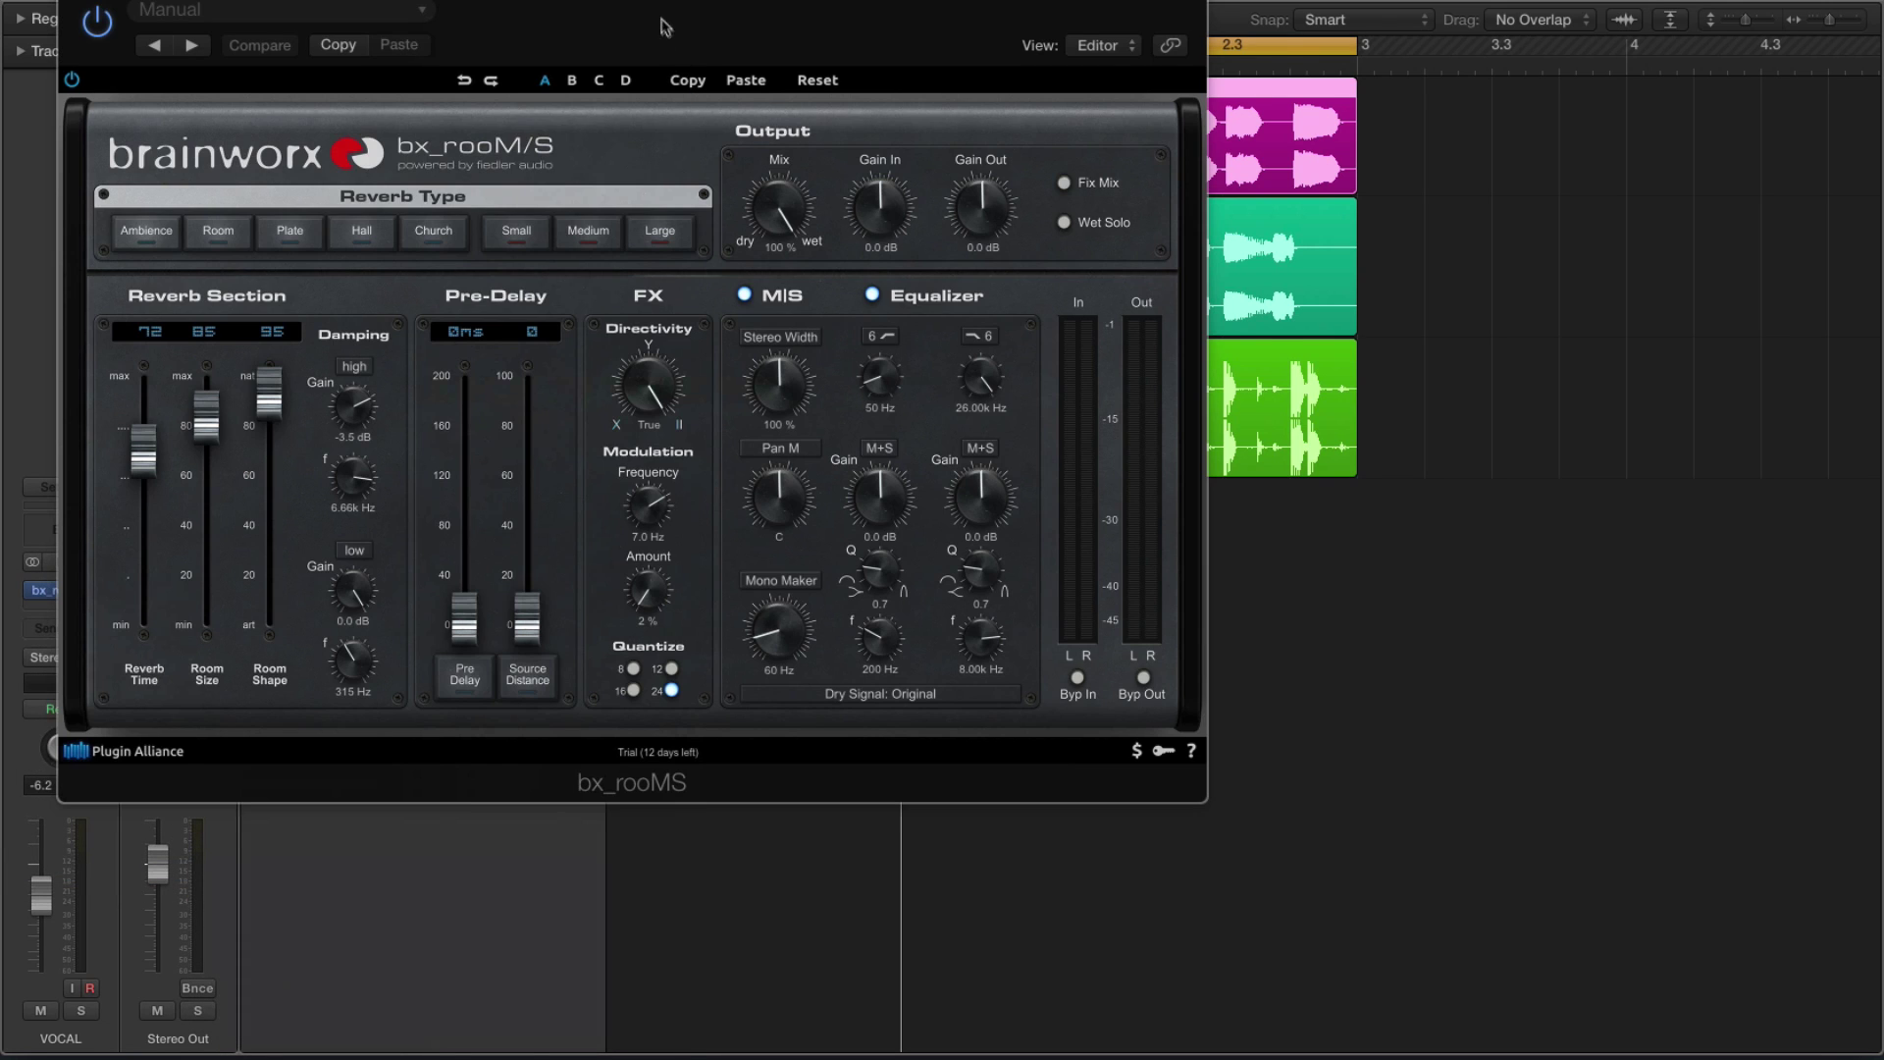
pyautogui.moveTo(661, 27); pyautogui.dragTo(788, 24)
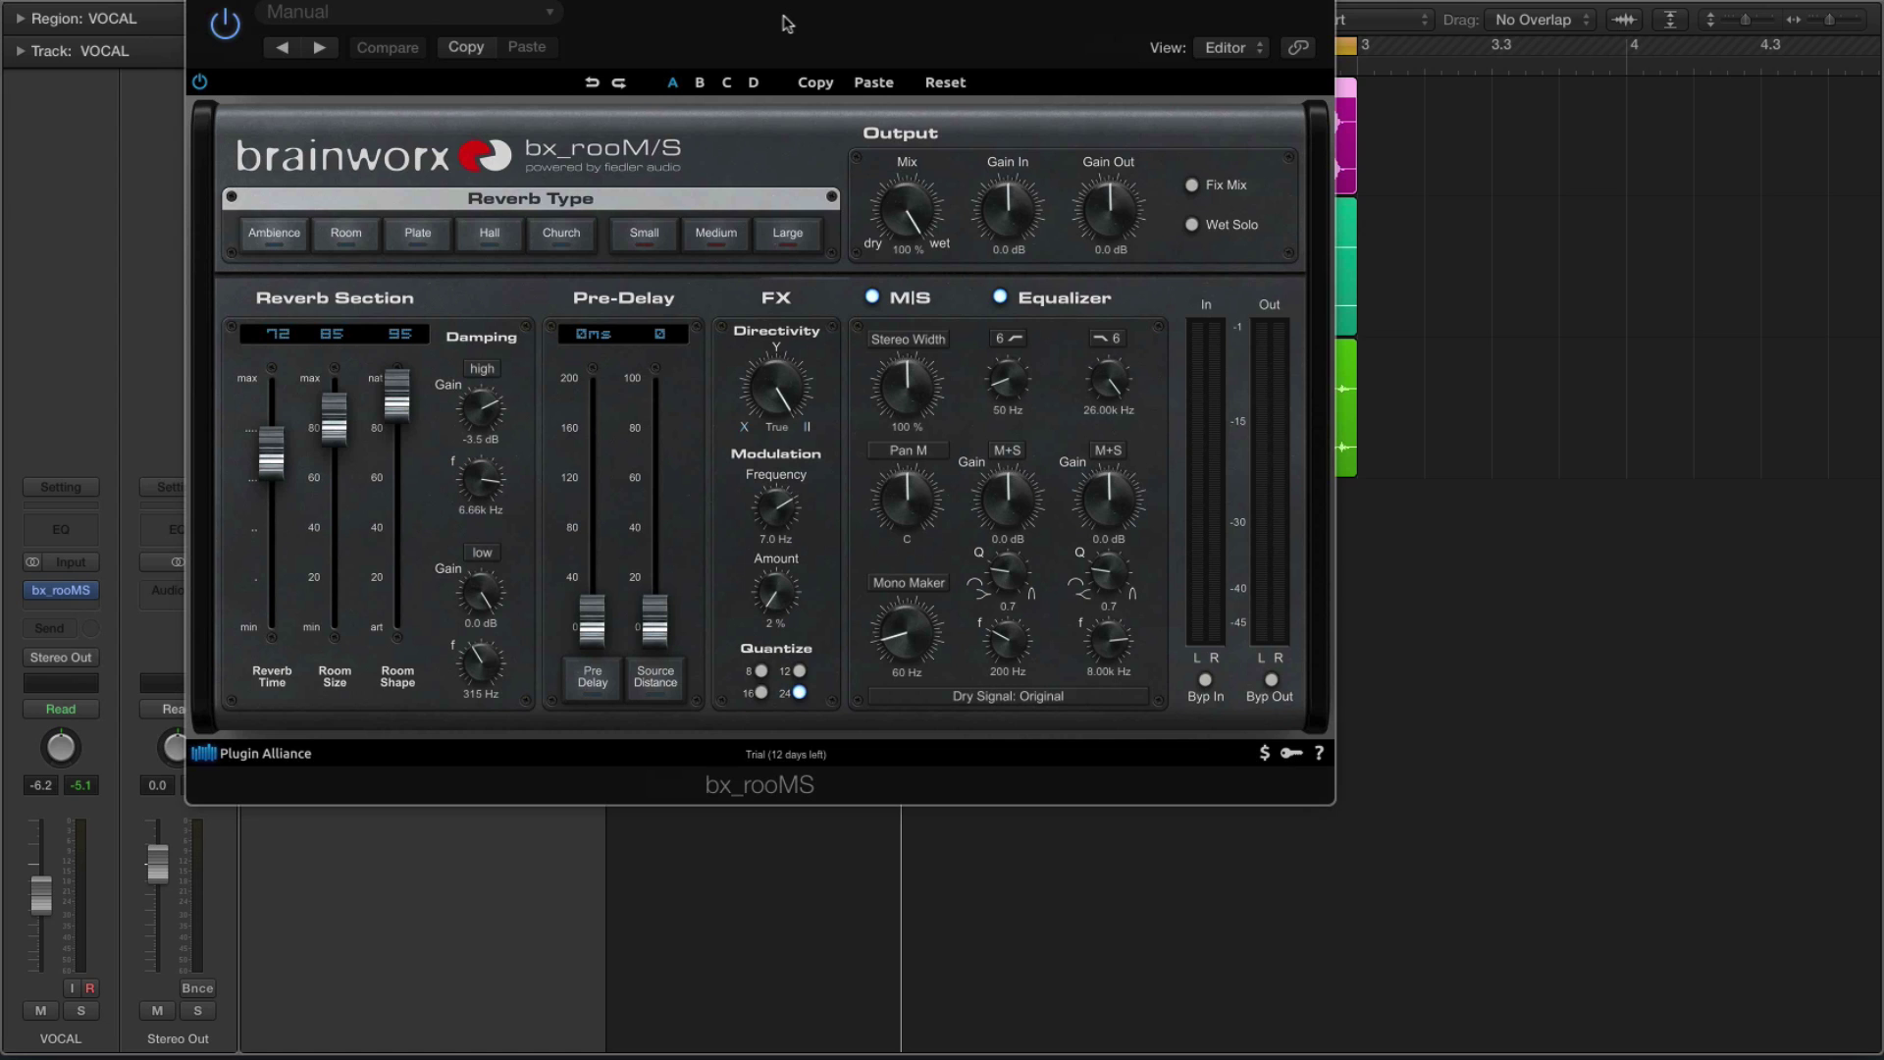
pyautogui.moveTo(771, 26); pyautogui.dragTo(908, 0)
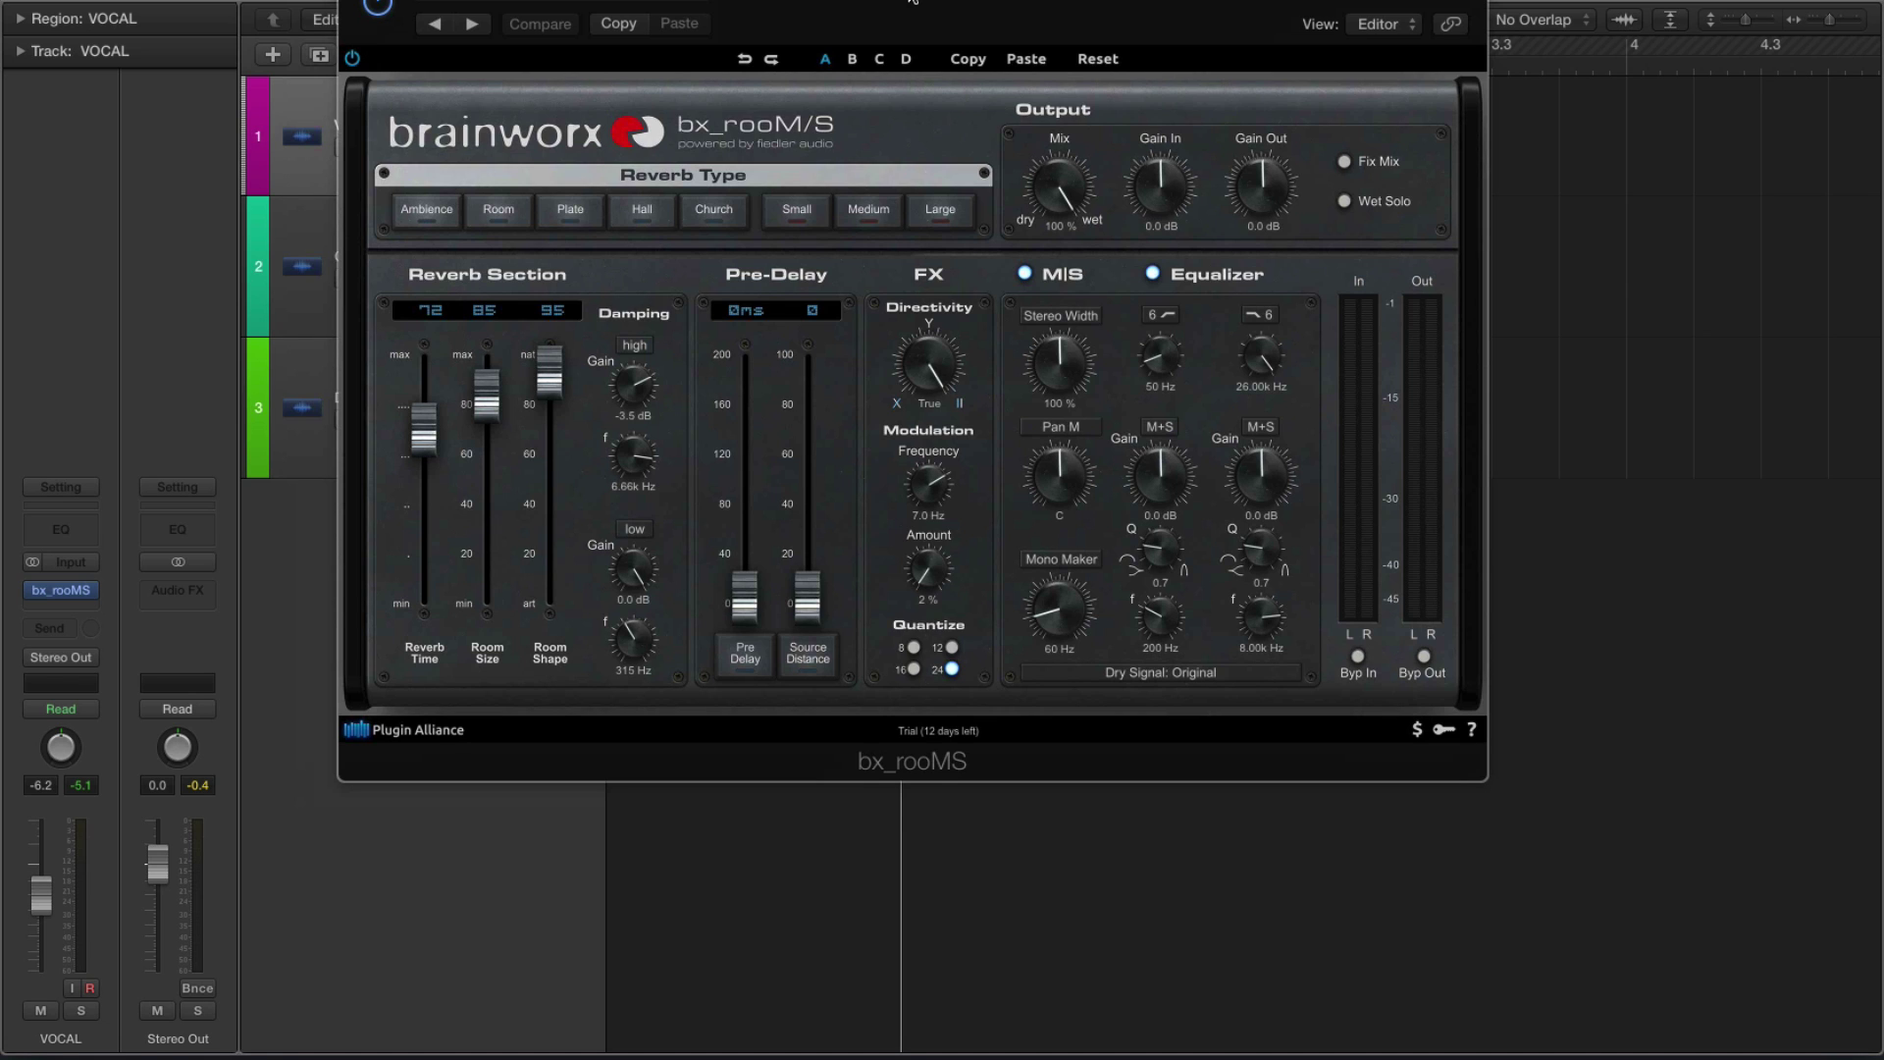
pyautogui.moveTo(913, 2); pyautogui.dragTo(864, 22)
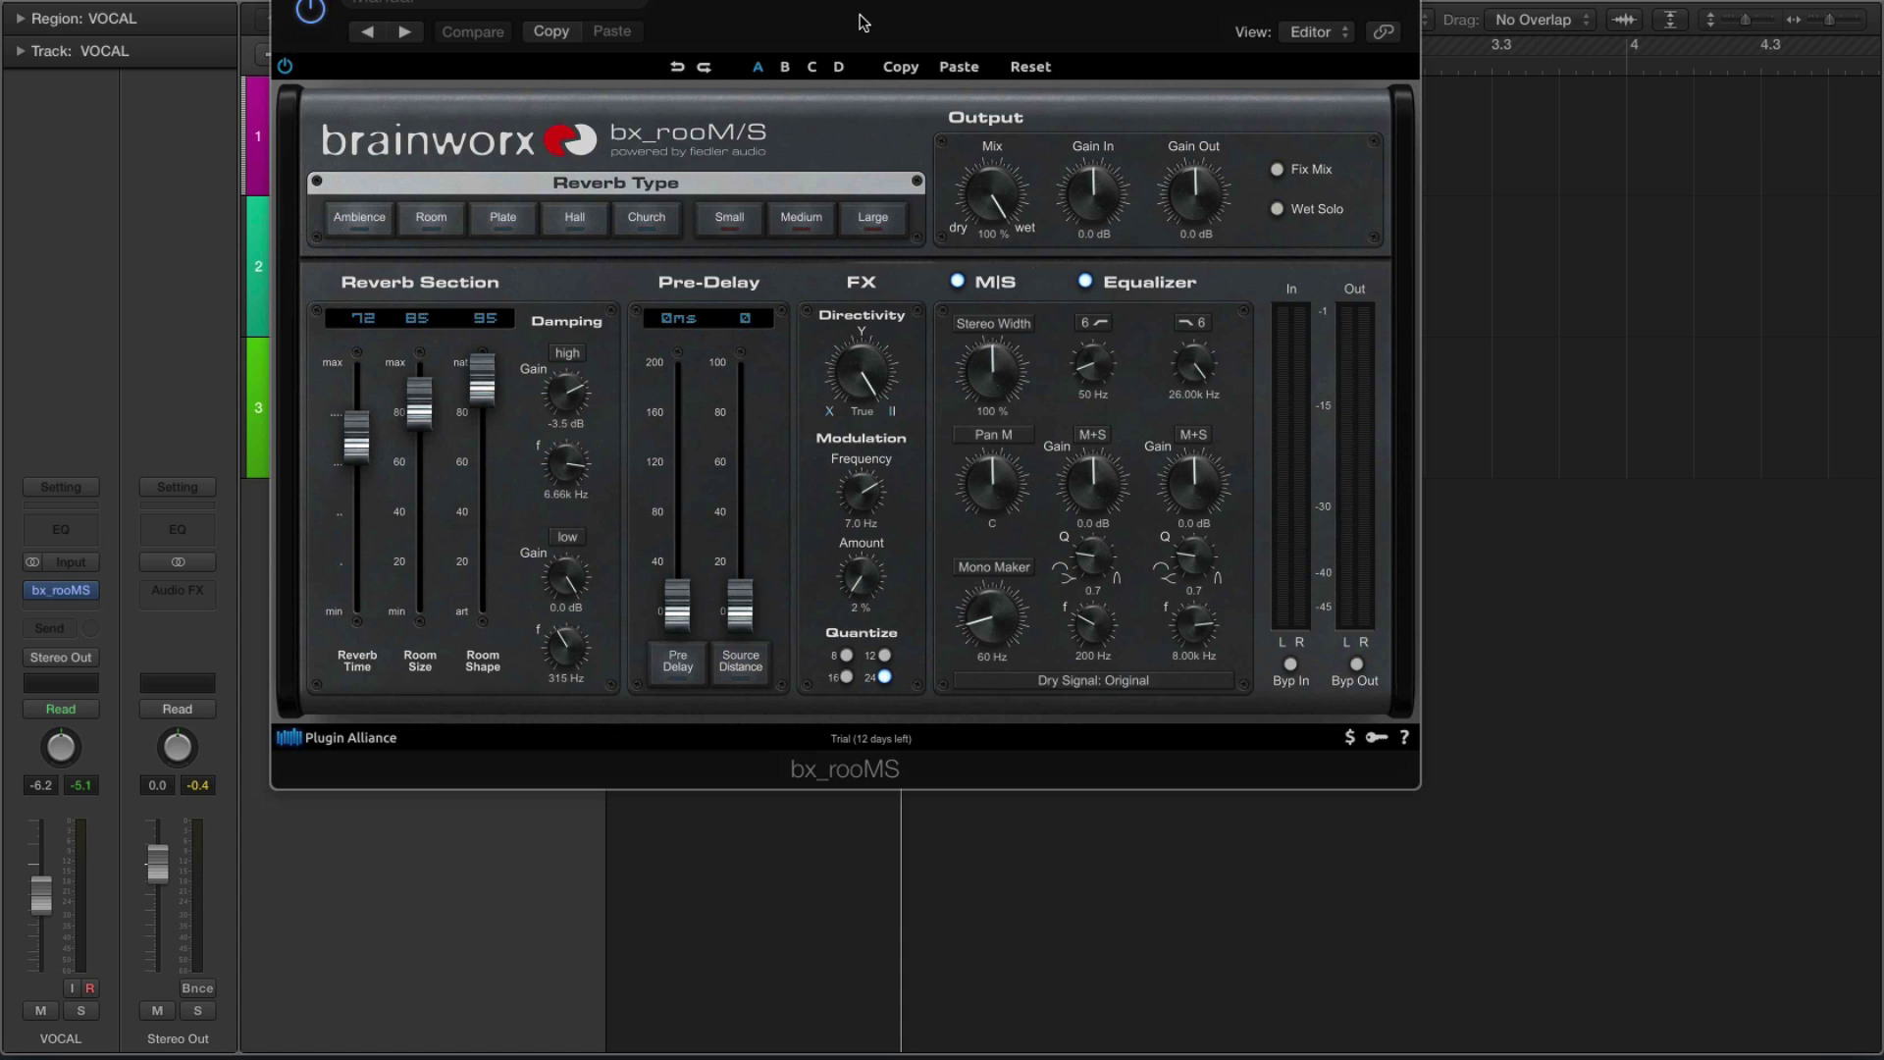
pyautogui.moveTo(864, 21); pyautogui.dragTo(920, 22)
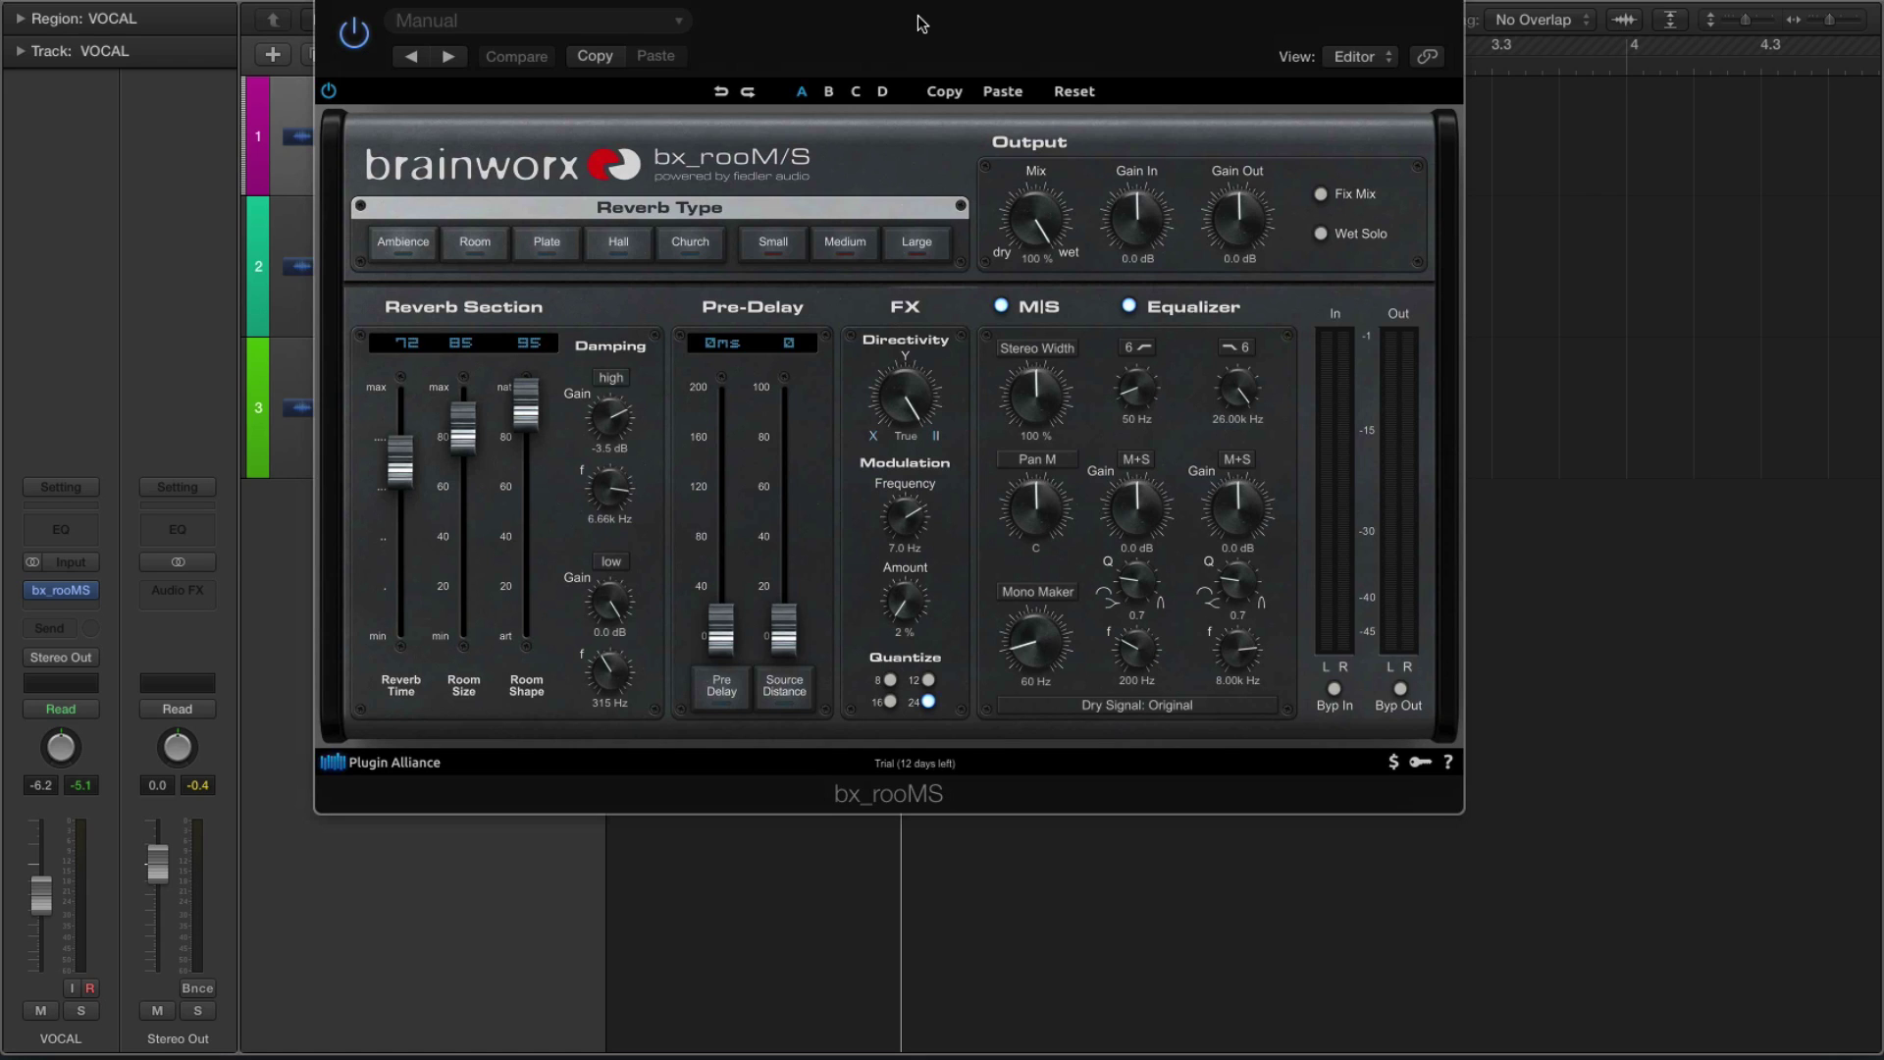
pyautogui.moveTo(909, 23); pyautogui.dragTo(1001, 23)
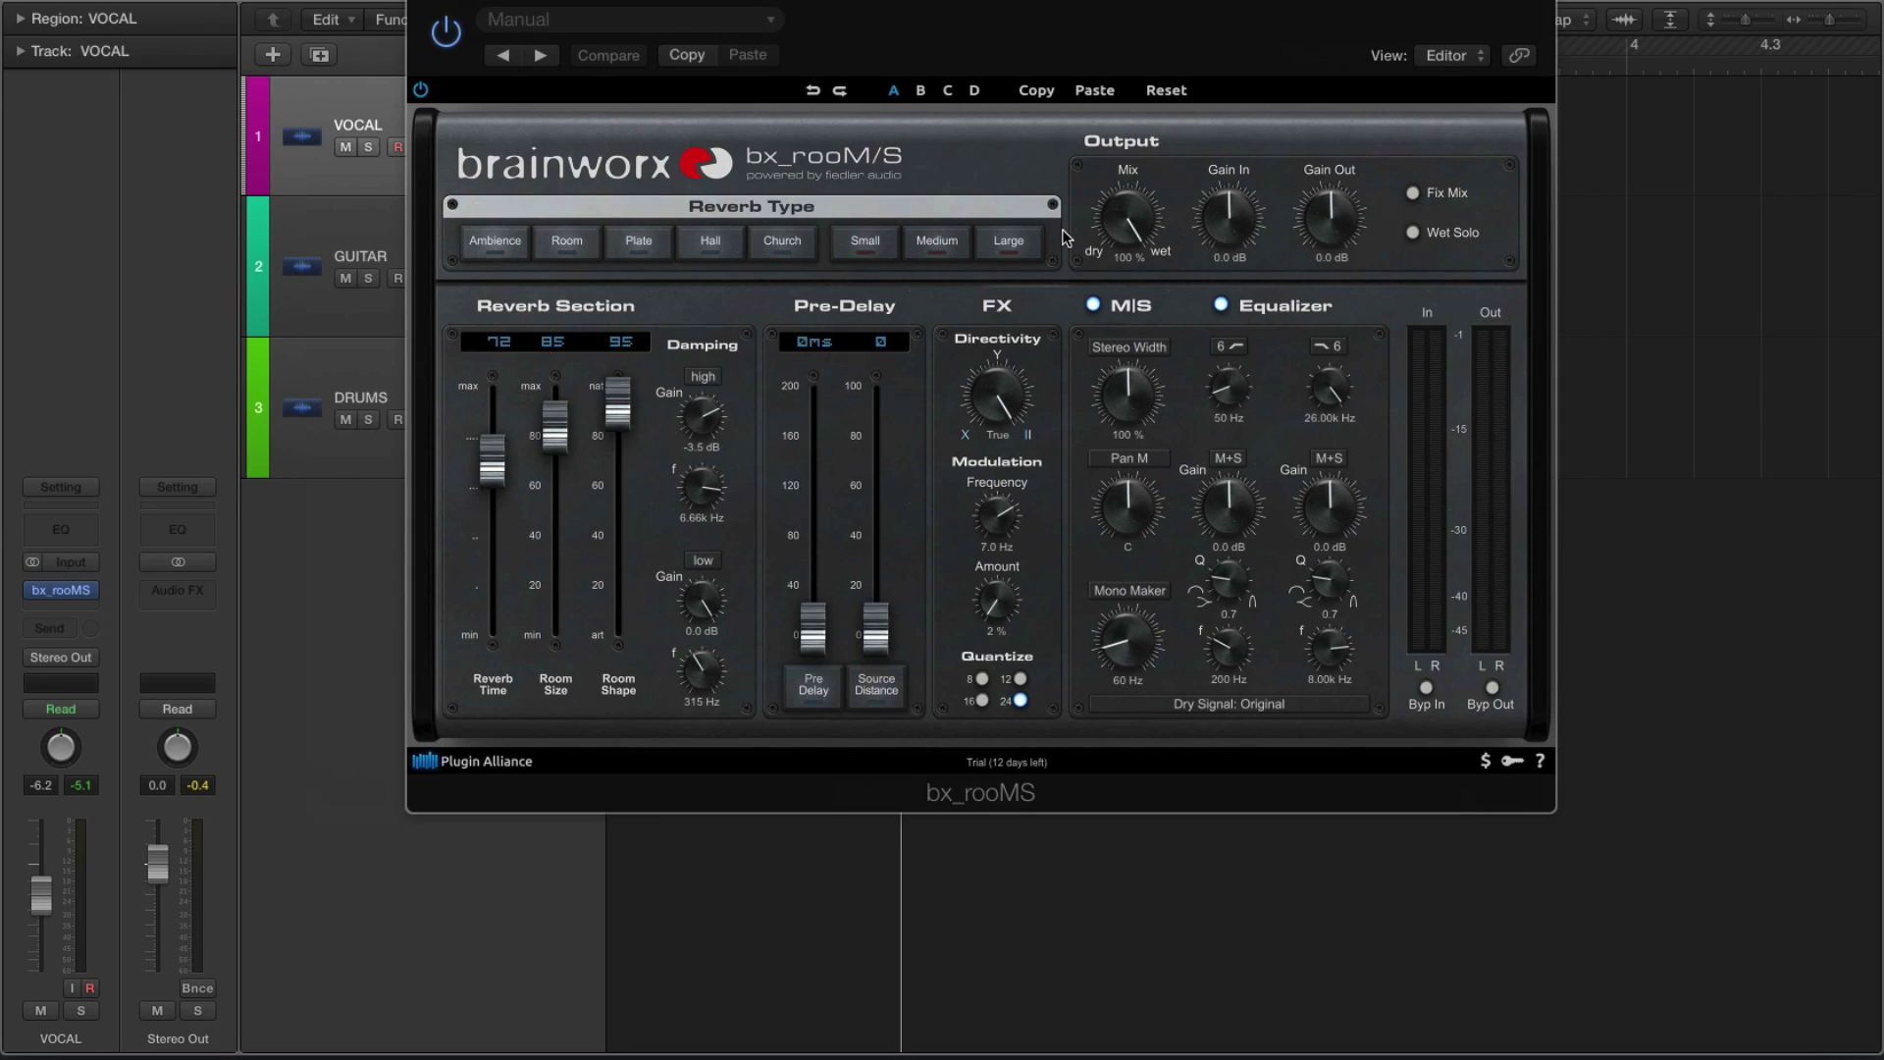
# Step: Solo the VOCAL track, start playback and adjust the reverb's Mix to 58 %
pyautogui.moveTo(940, 26); pyautogui.dragTo(887, 106)
pyautogui.click(368, 146)
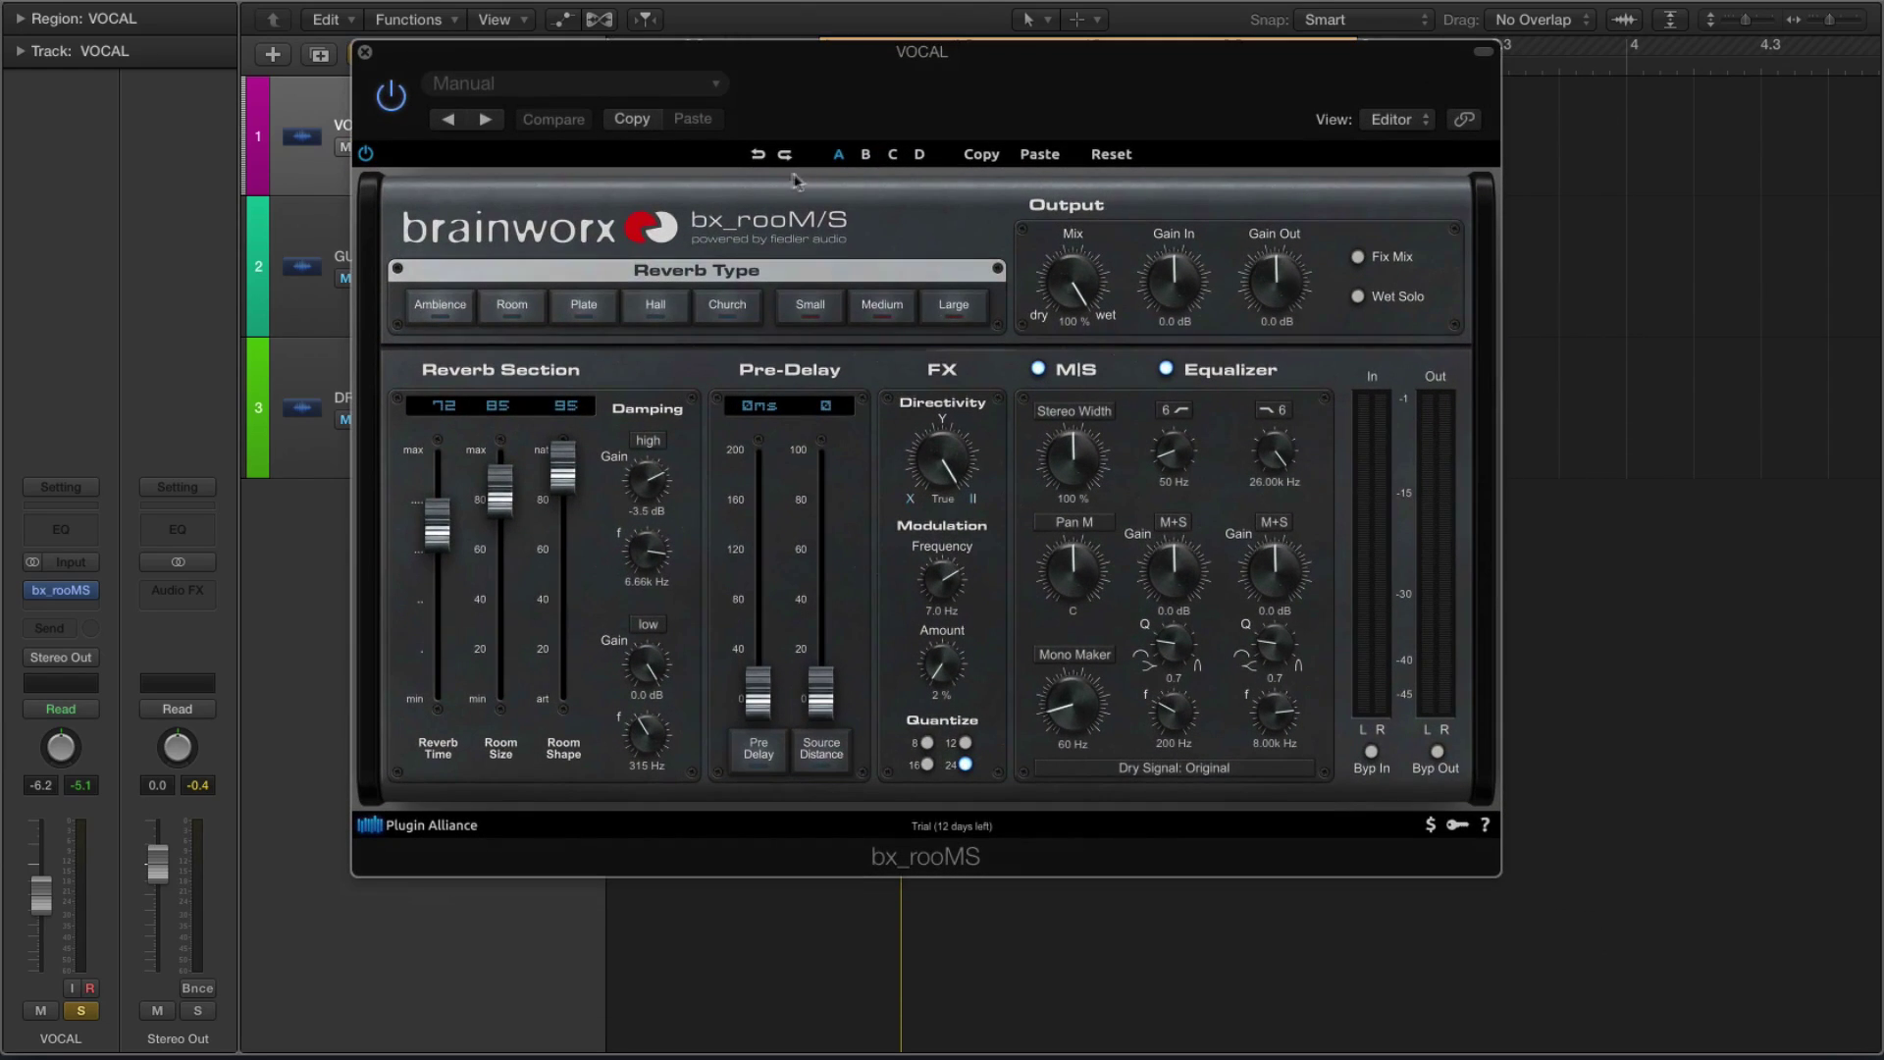
pyautogui.press('space')
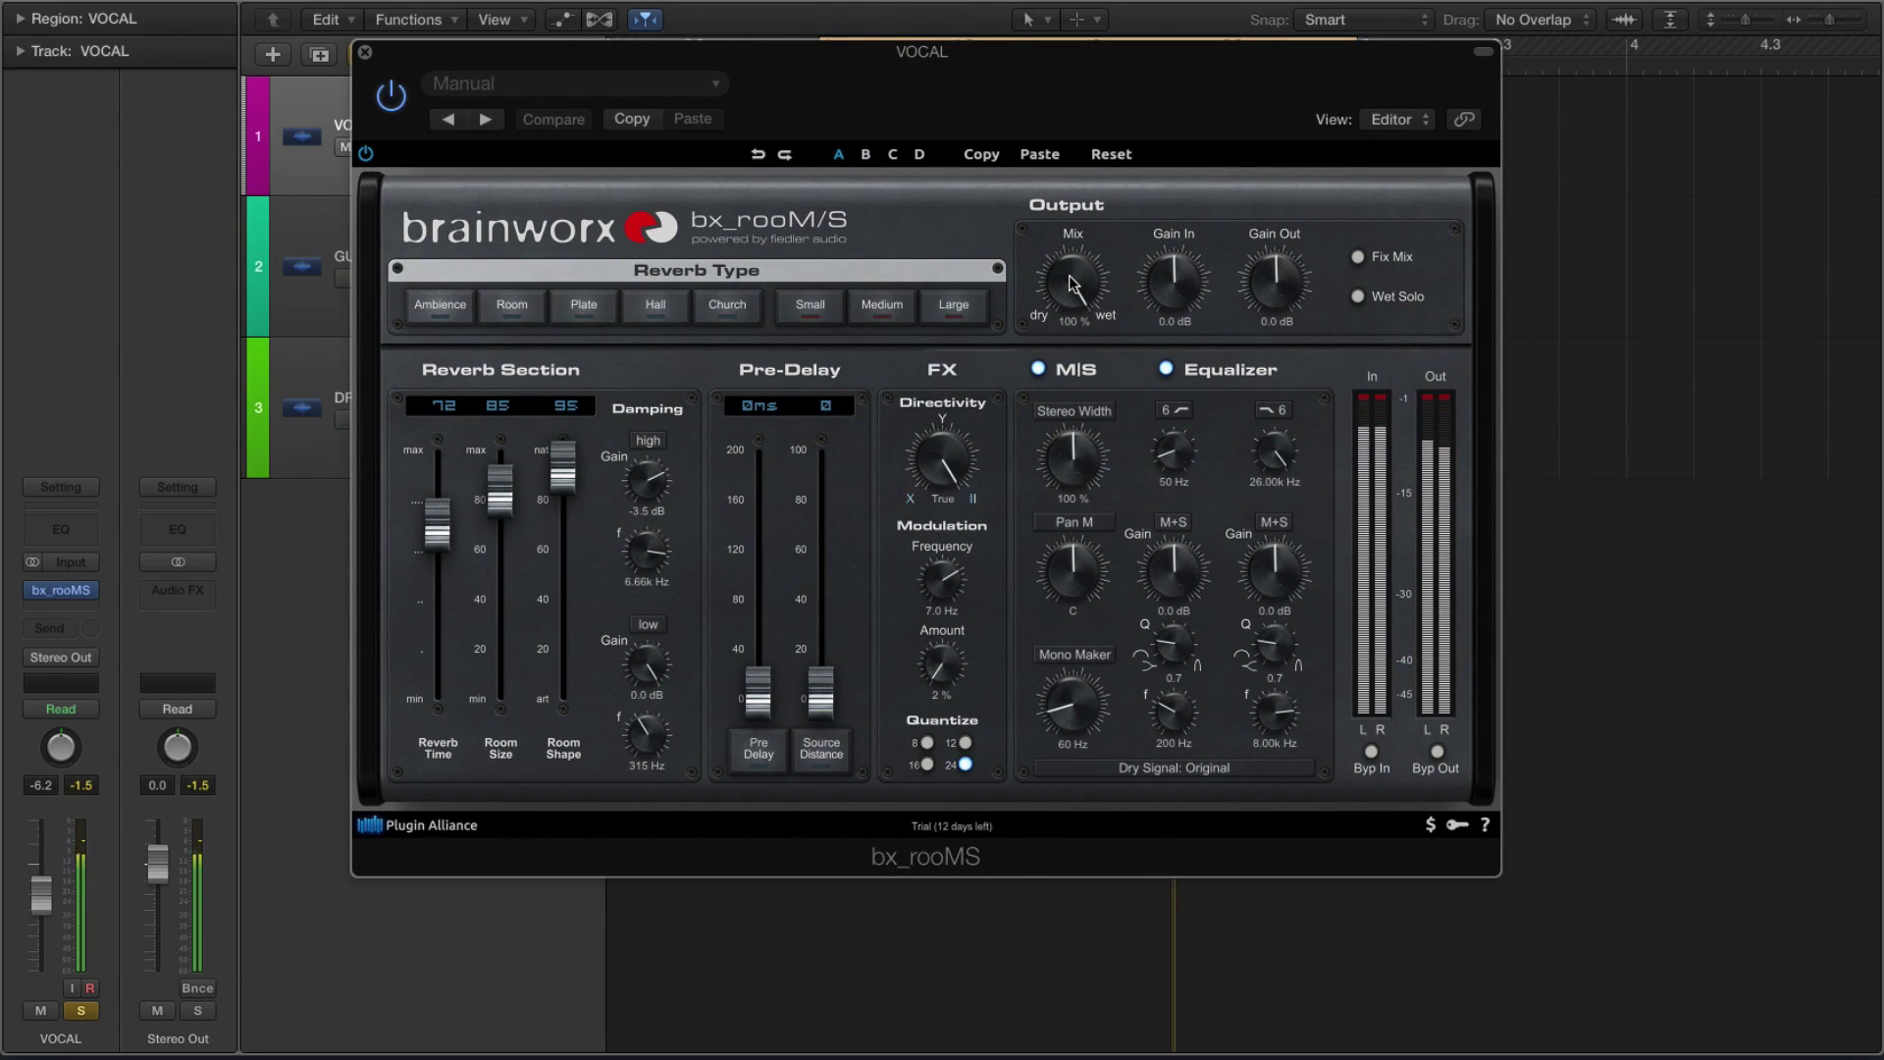
pyautogui.moveTo(1069, 276); pyautogui.dragTo(1072, 386)
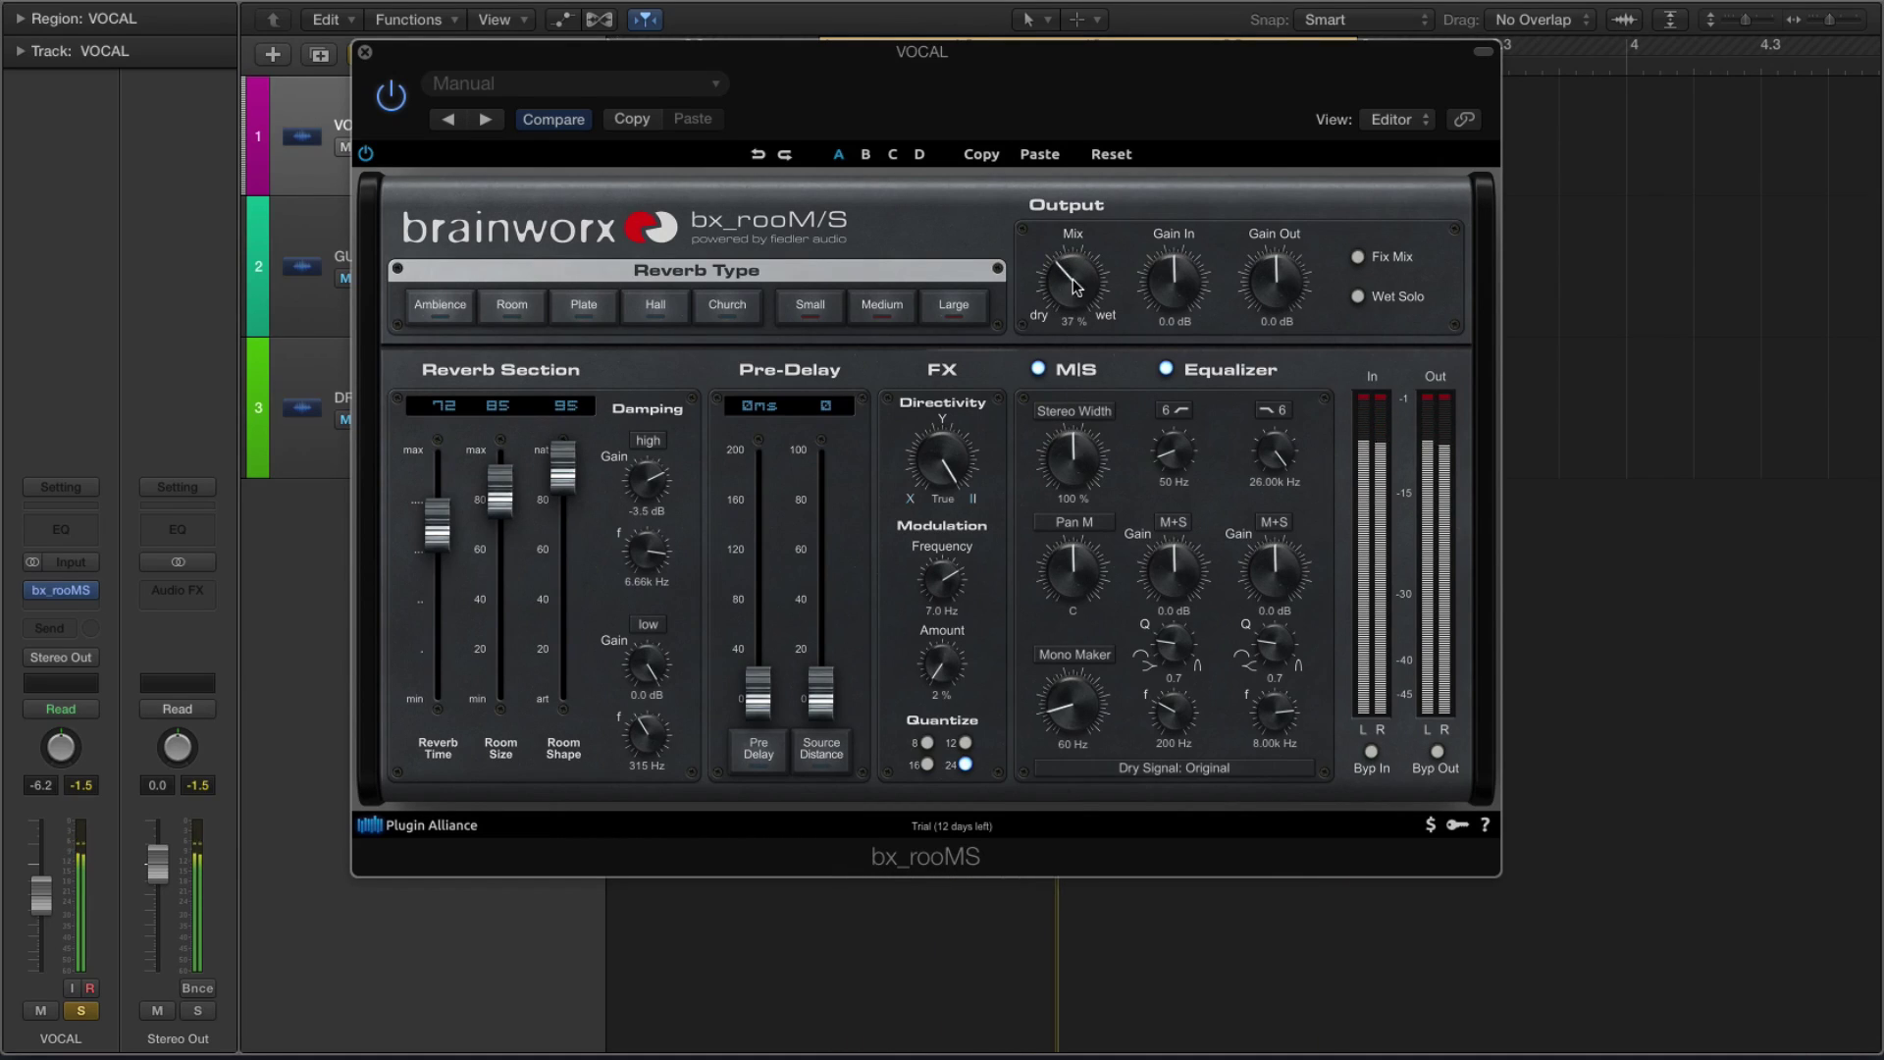
pyautogui.moveTo(1072, 283)
pyautogui.mouseDown()
pyautogui.moveTo(1069, 322)
pyautogui.moveTo(1077, 187)
pyautogui.moveTo(1053, 272)
pyautogui.mouseUp()
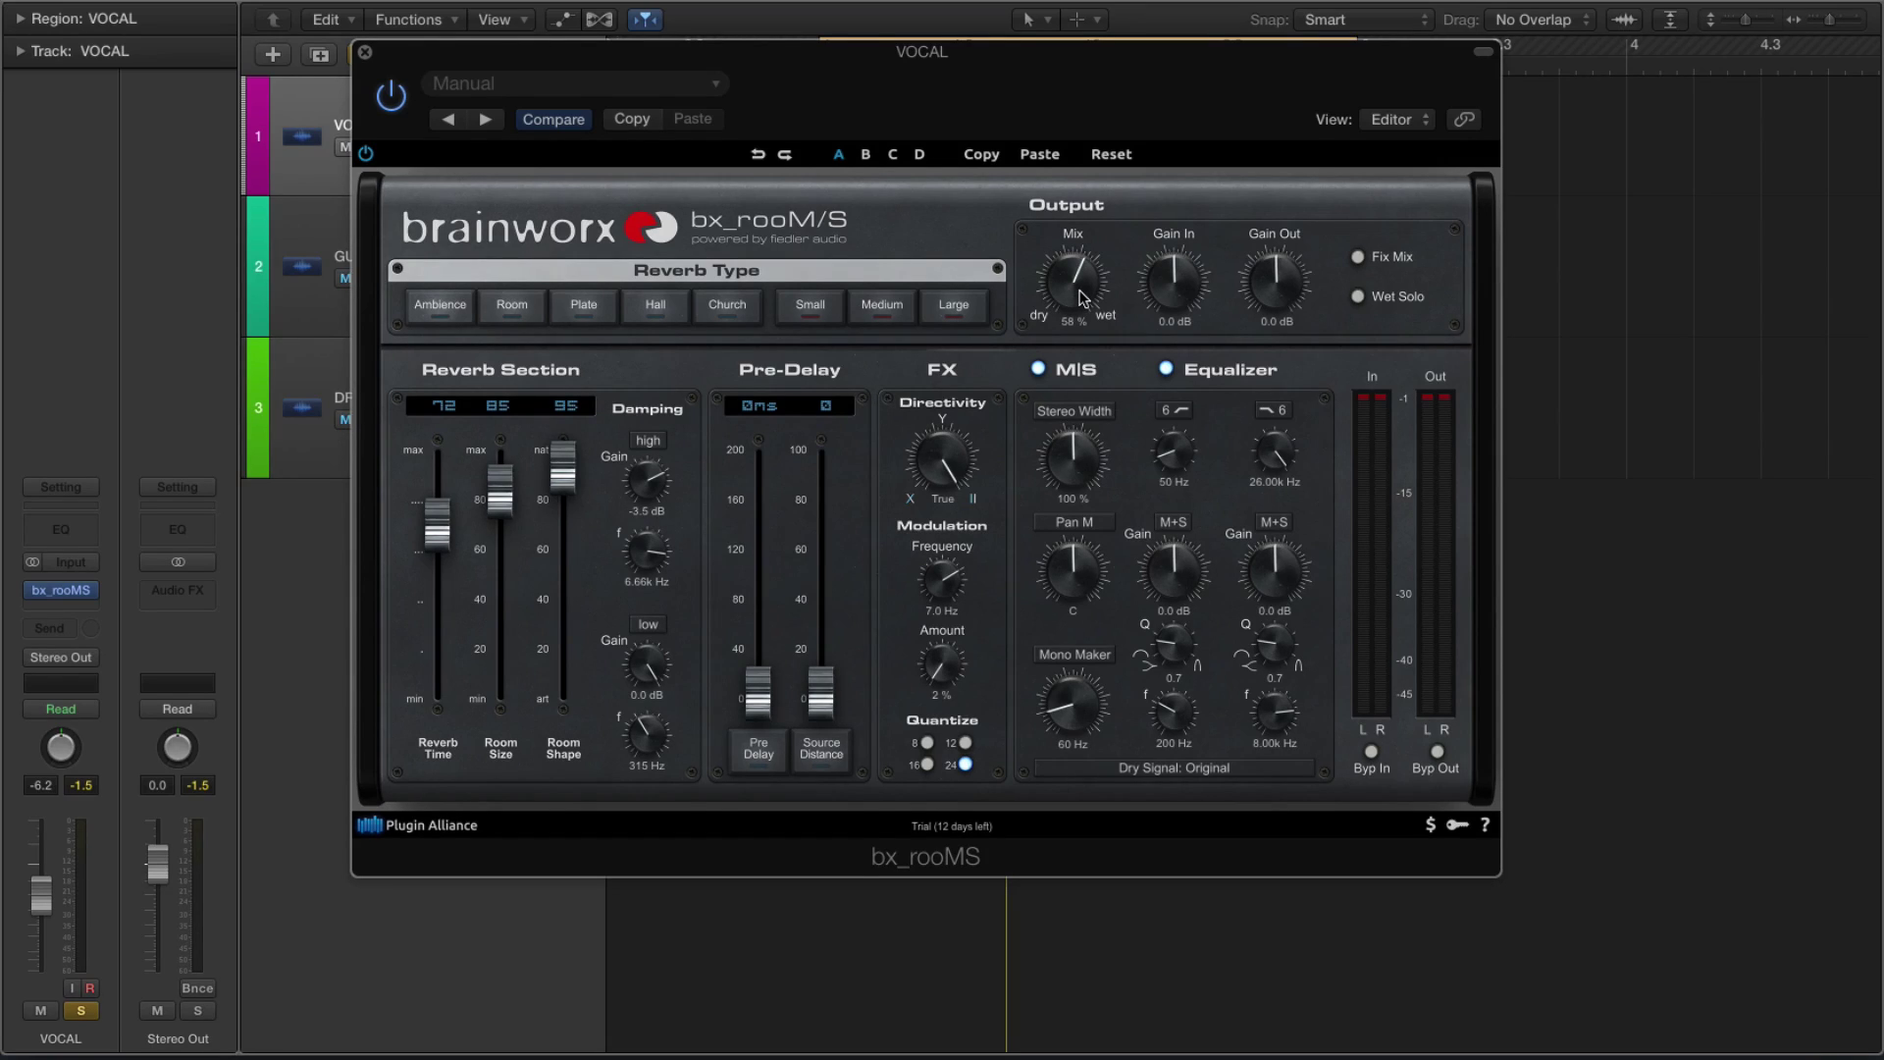
# Step: Turn on Fix Mix in the reverb's Output section so presets keep the current mix
pyautogui.moveTo(1073, 72); pyautogui.dragTo(1160, 40)
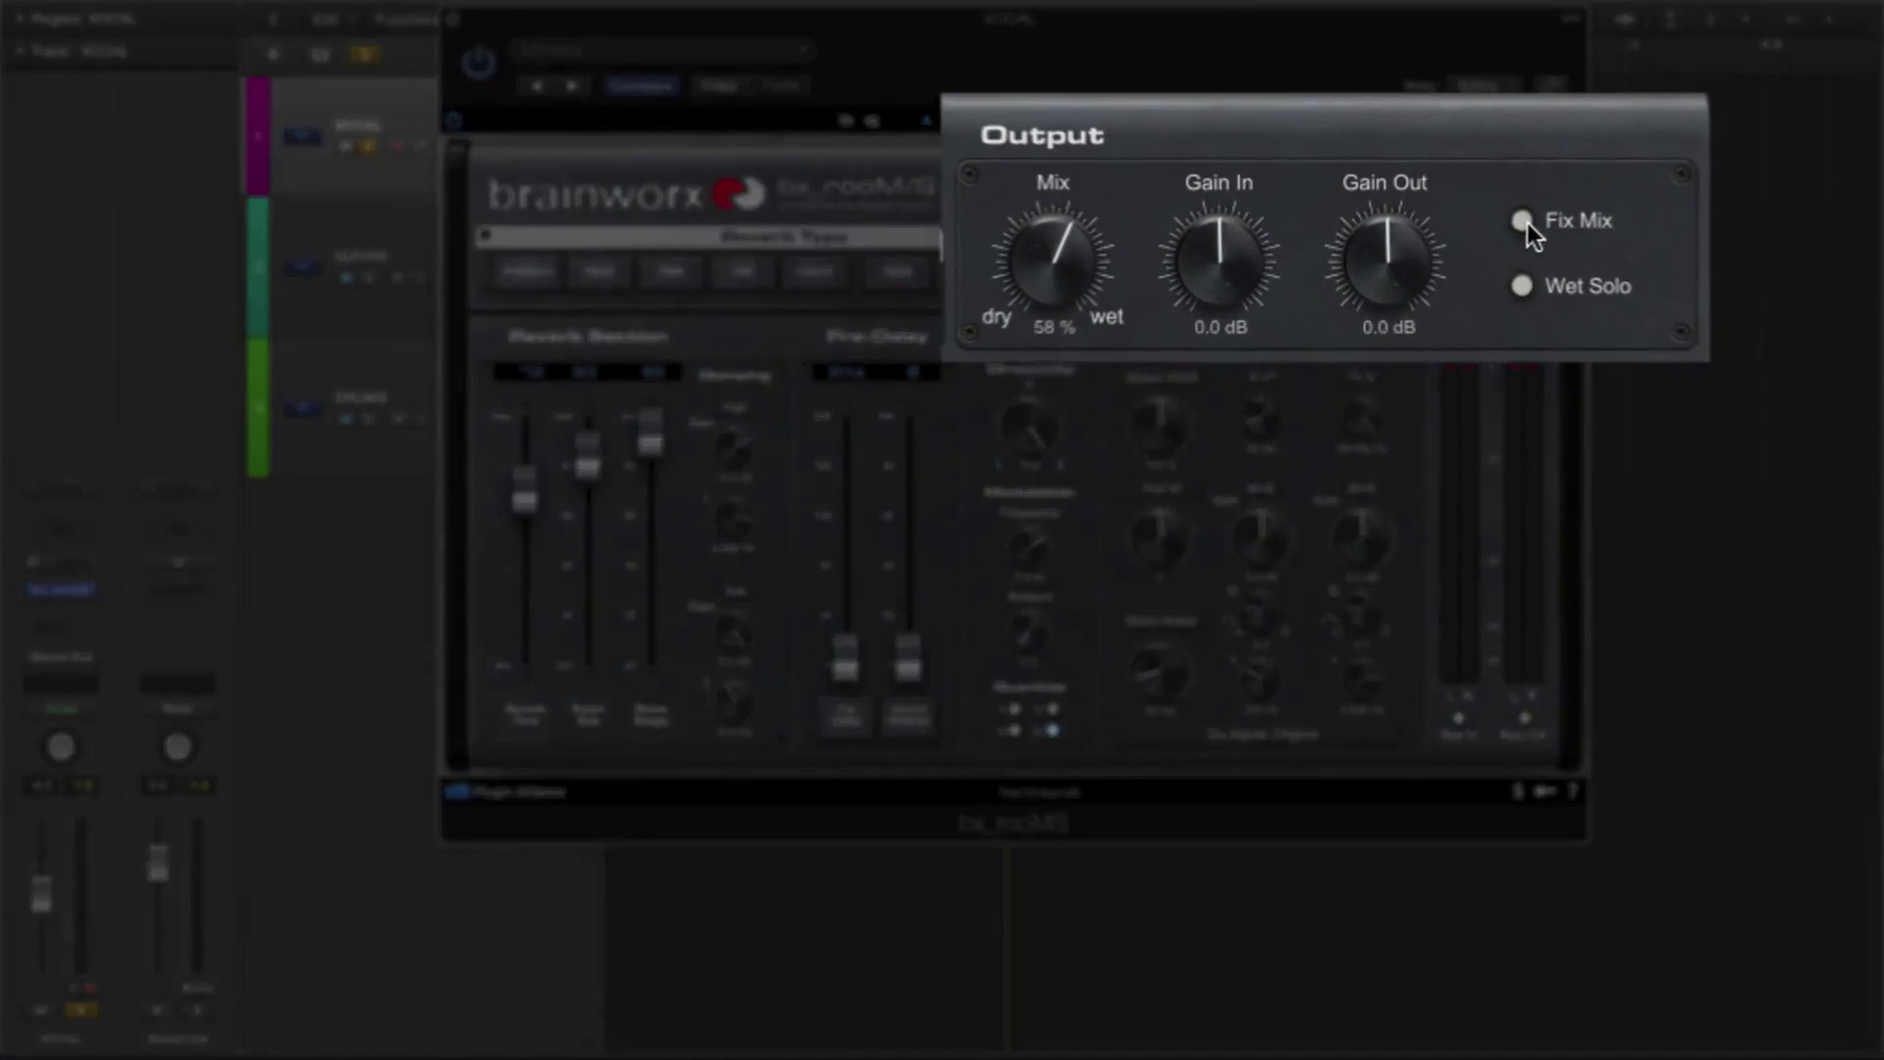
pyautogui.click(1446, 223)
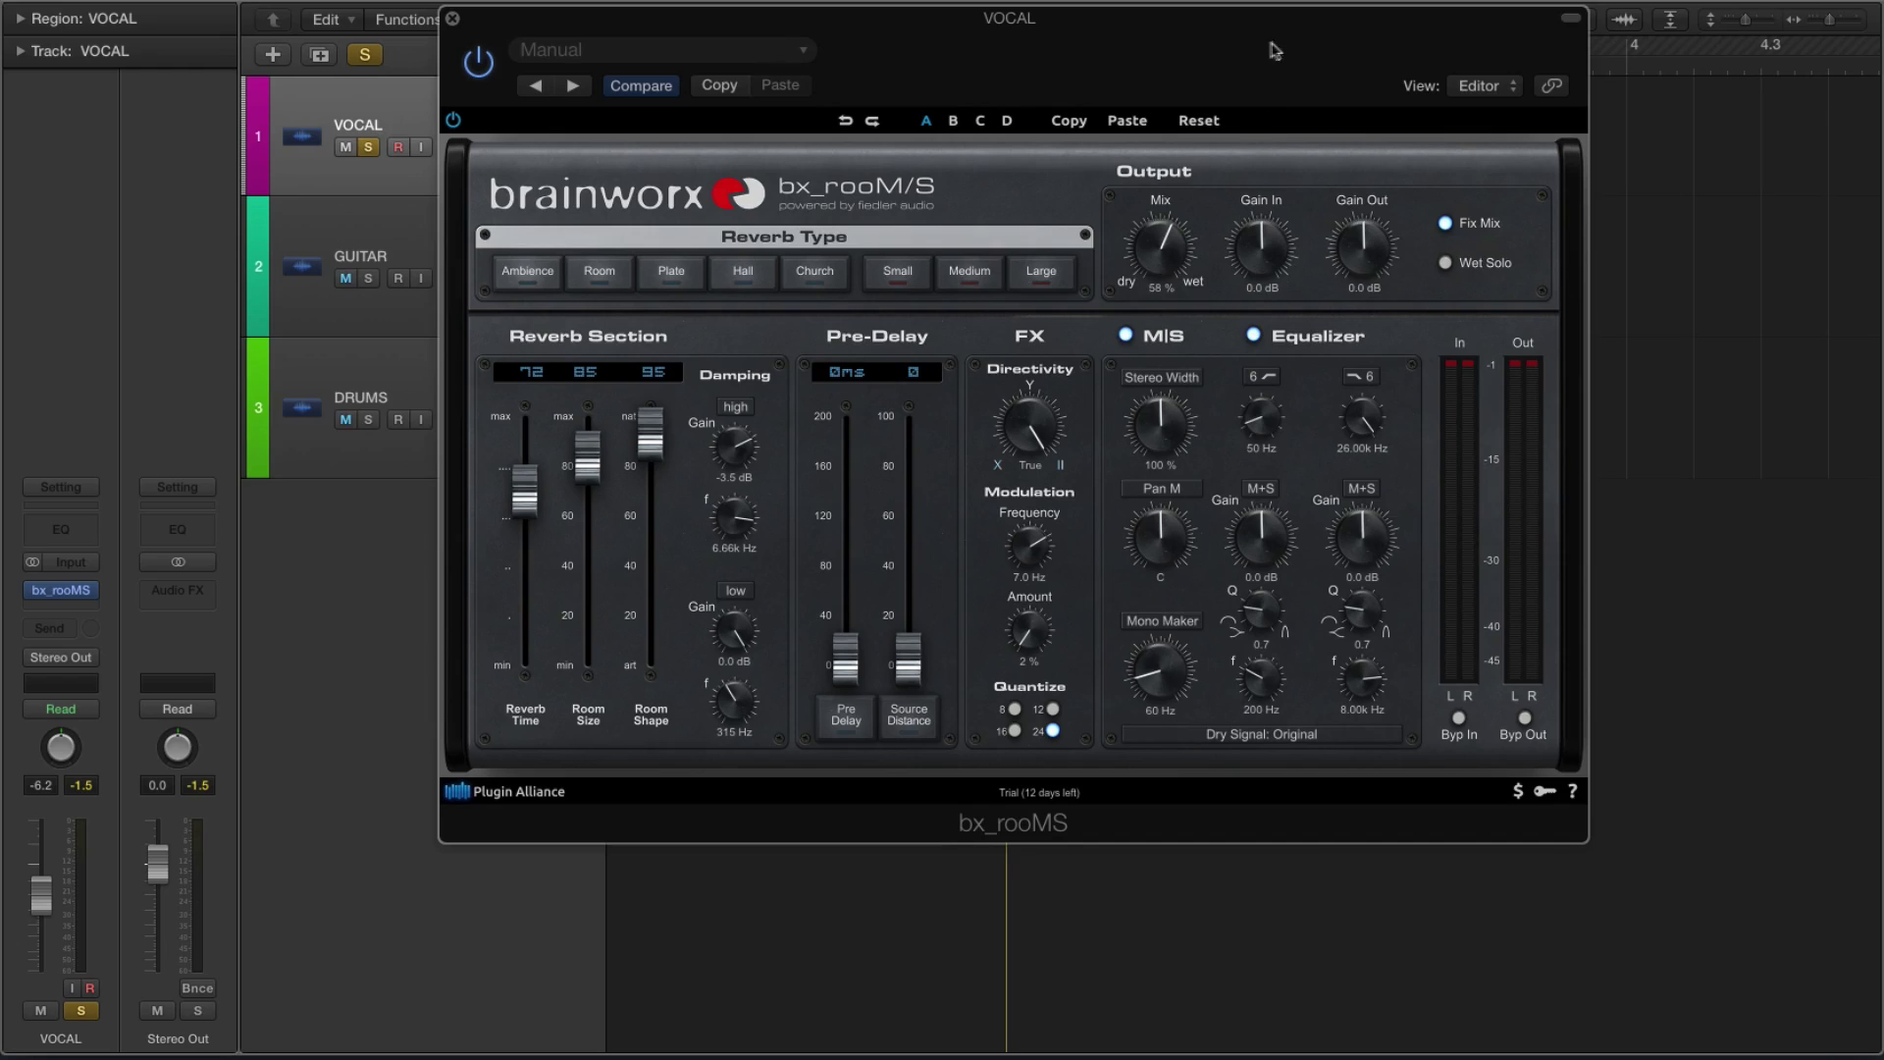
pyautogui.moveTo(1276, 51)
pyautogui.mouseDown()
pyautogui.moveTo(1213, 52)
pyautogui.moveTo(1253, 48)
pyautogui.mouseUp()
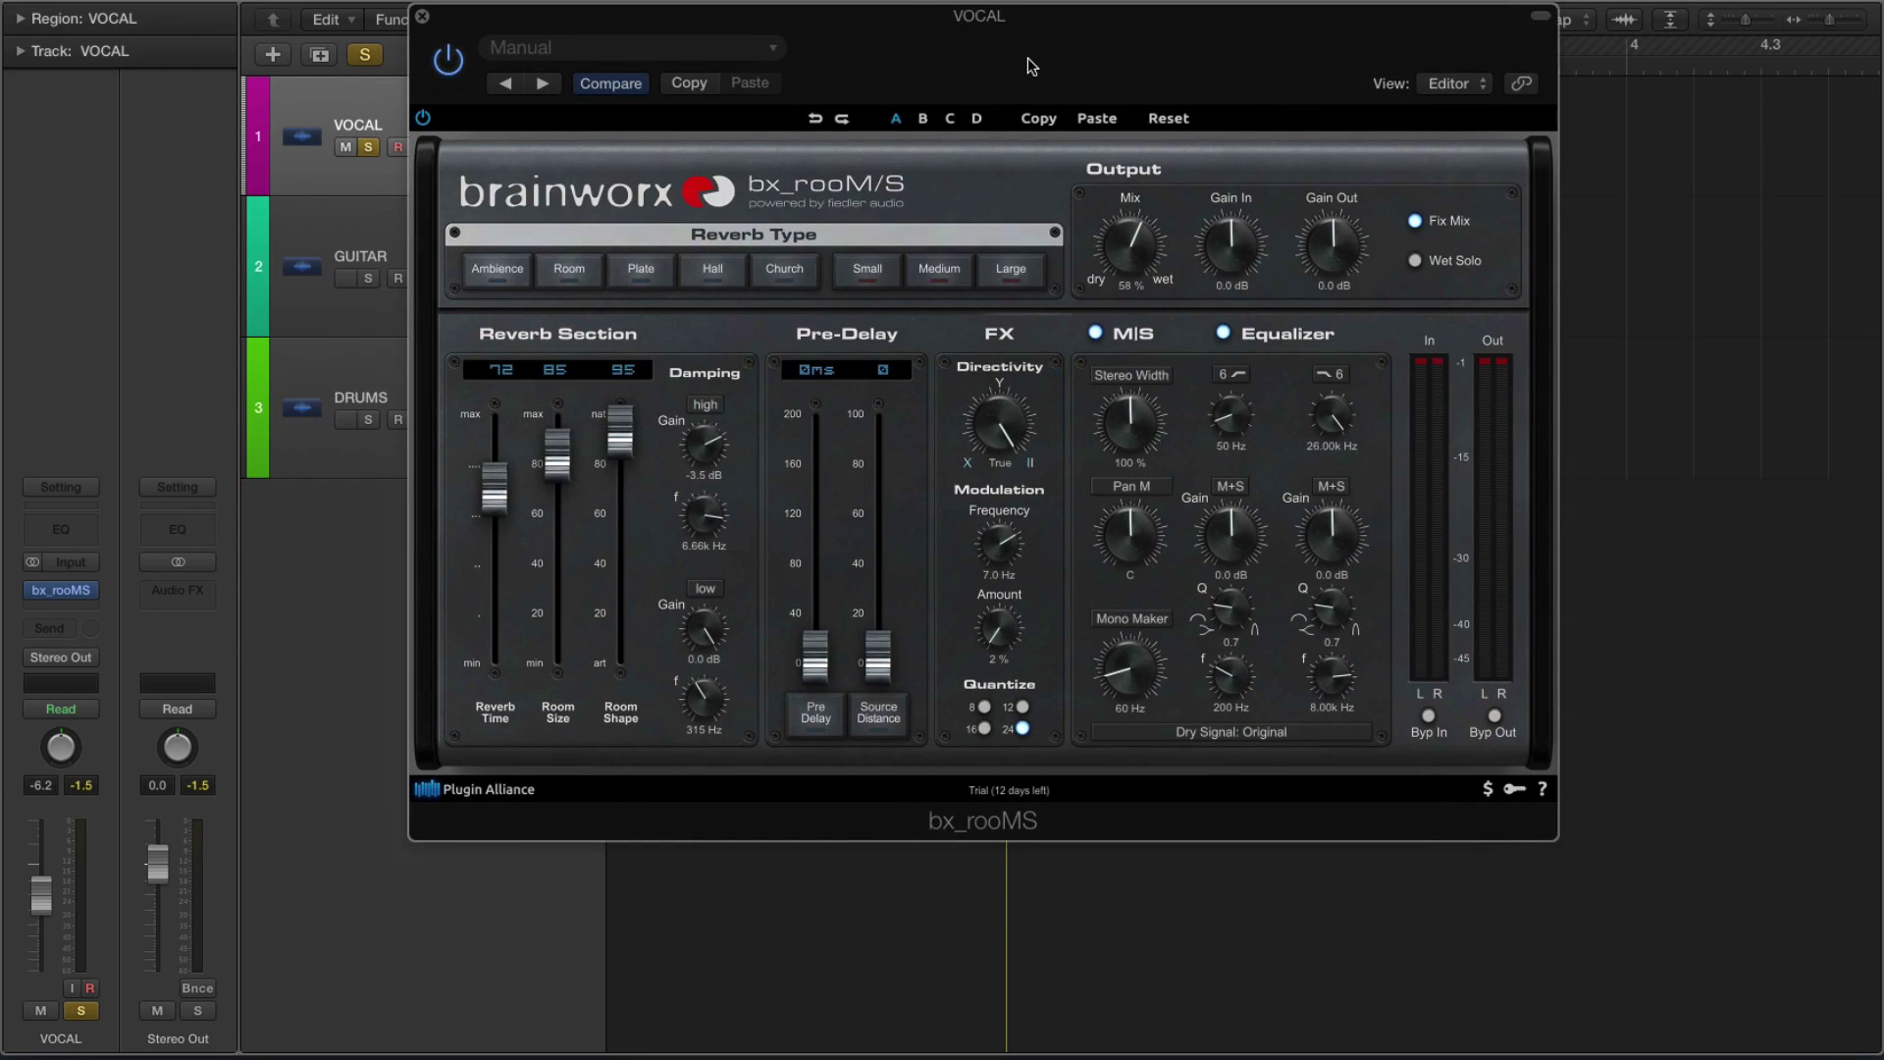
# Step: Play the vocal and try Reverb Time at 1, Room Size at 69 and Room Shape at 24
pyautogui.press('space')
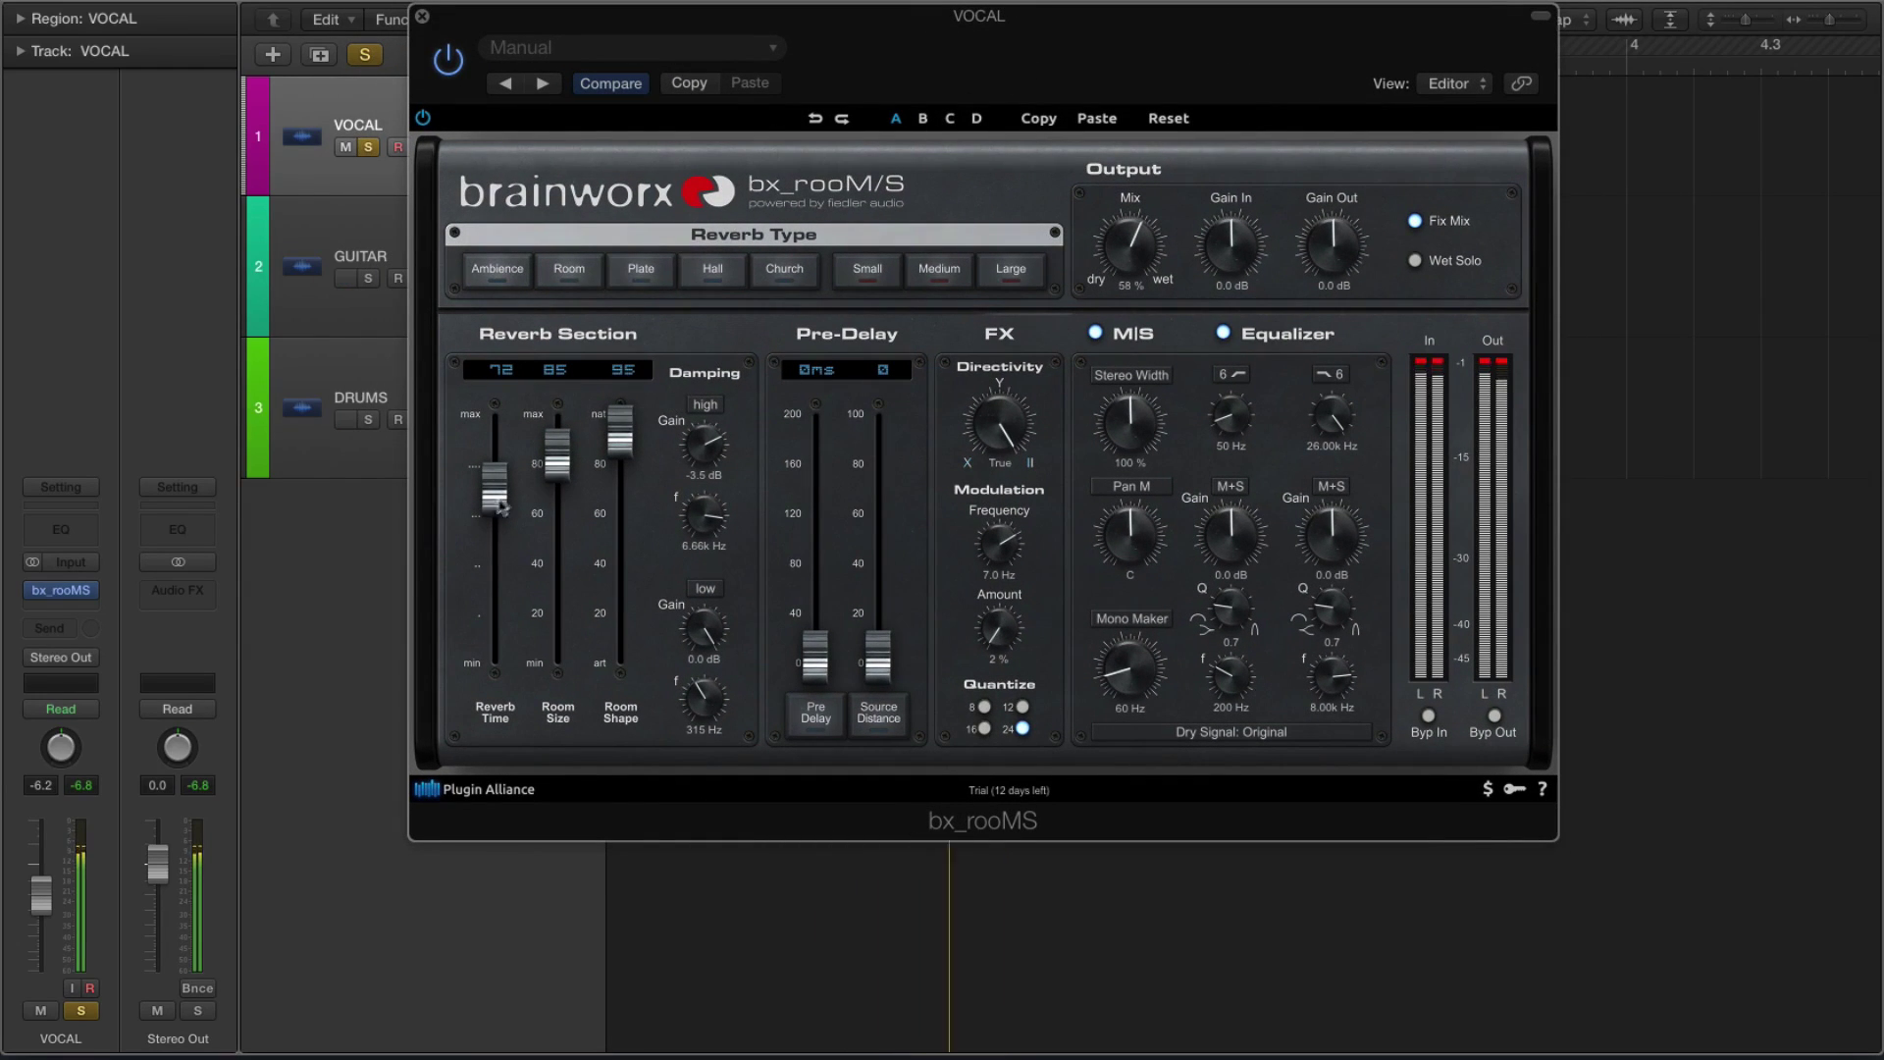
pyautogui.moveTo(496, 509); pyautogui.dragTo(495, 677)
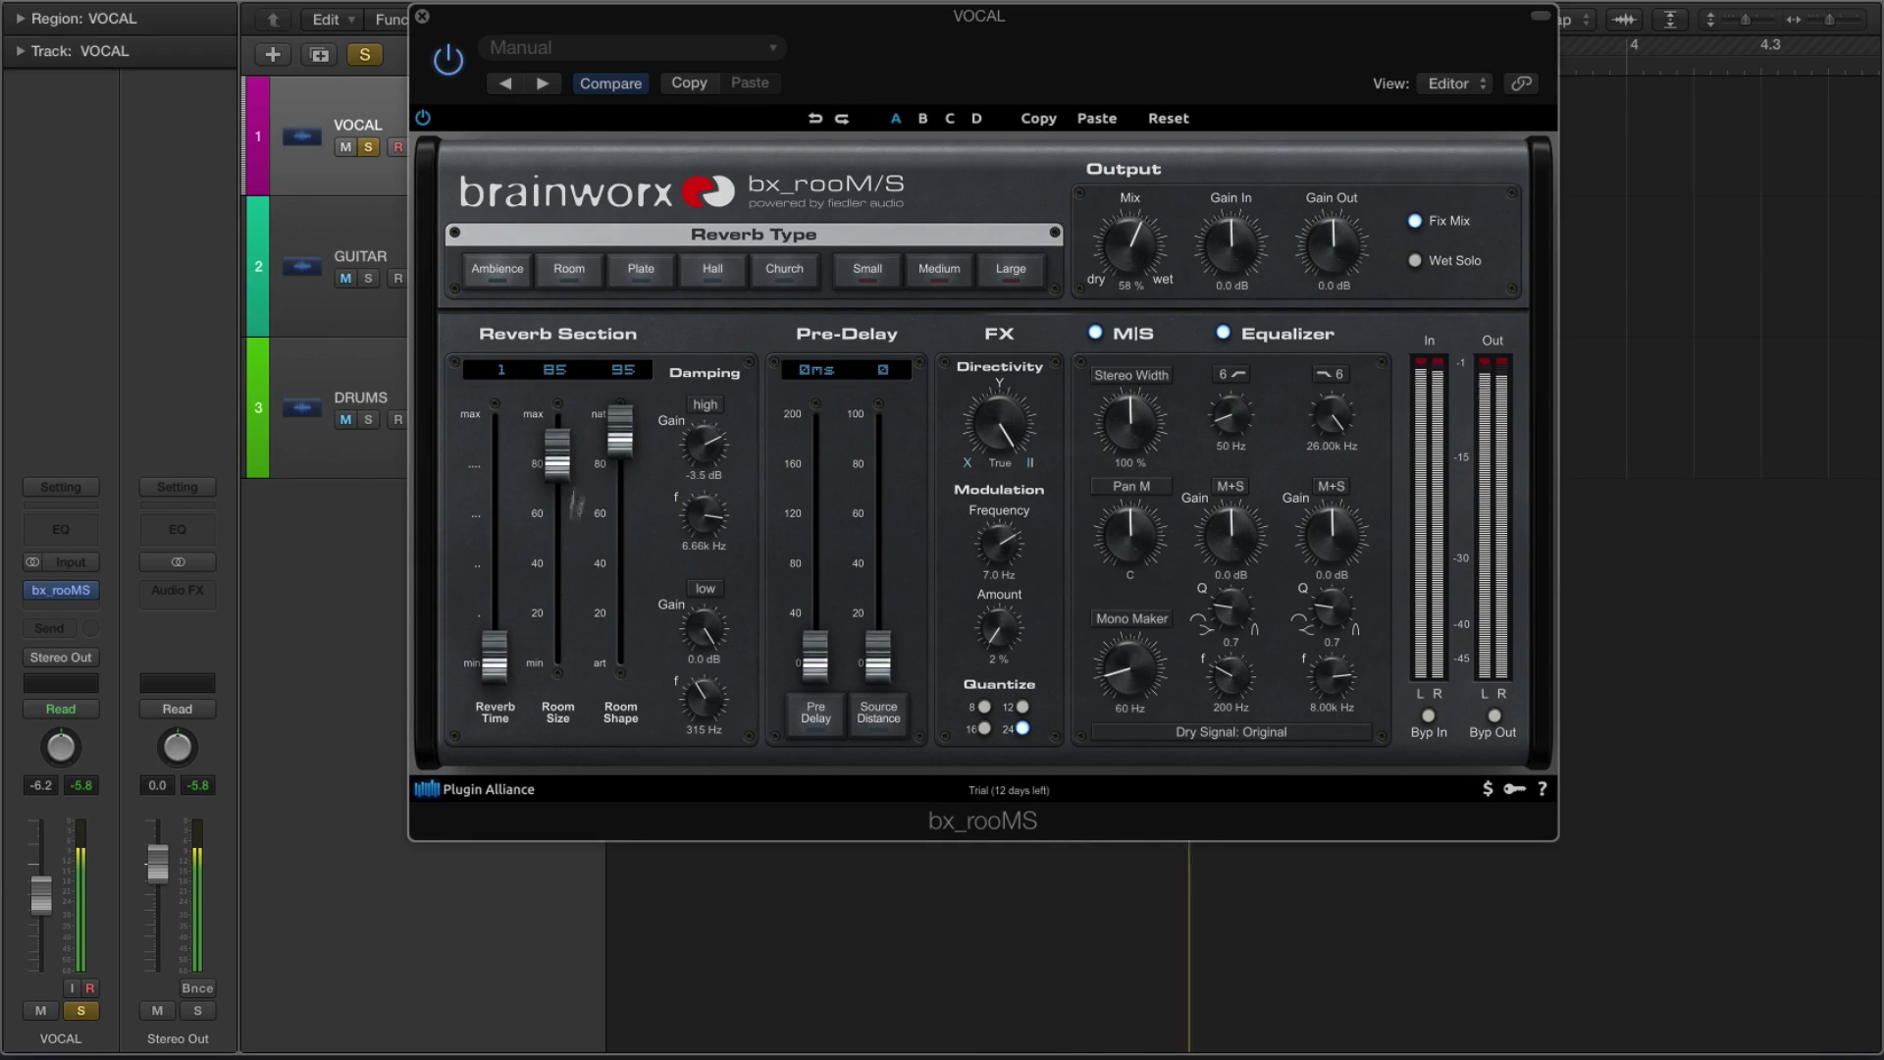
pyautogui.moveTo(565, 484)
pyautogui.mouseDown()
pyautogui.moveTo(566, 579)
pyautogui.moveTo(571, 506)
pyautogui.mouseUp()
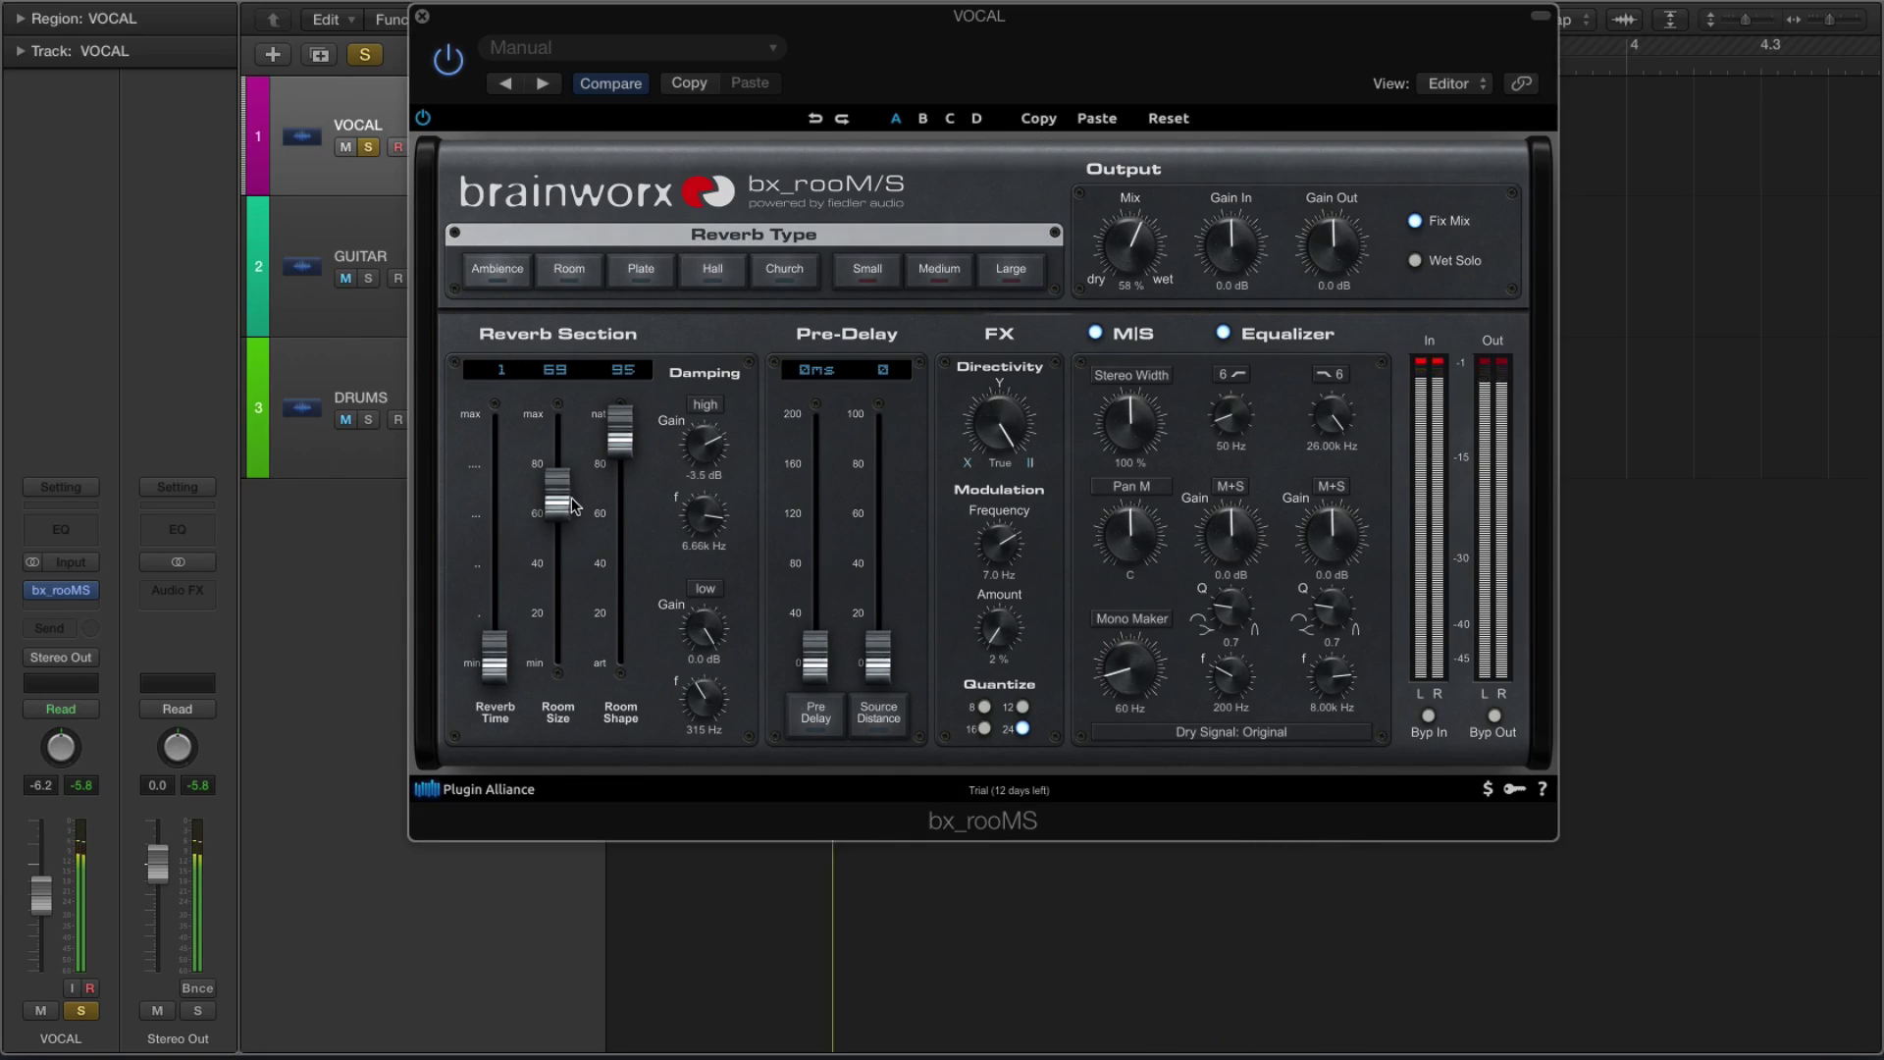
pyautogui.moveTo(618, 447); pyautogui.dragTo(620, 610)
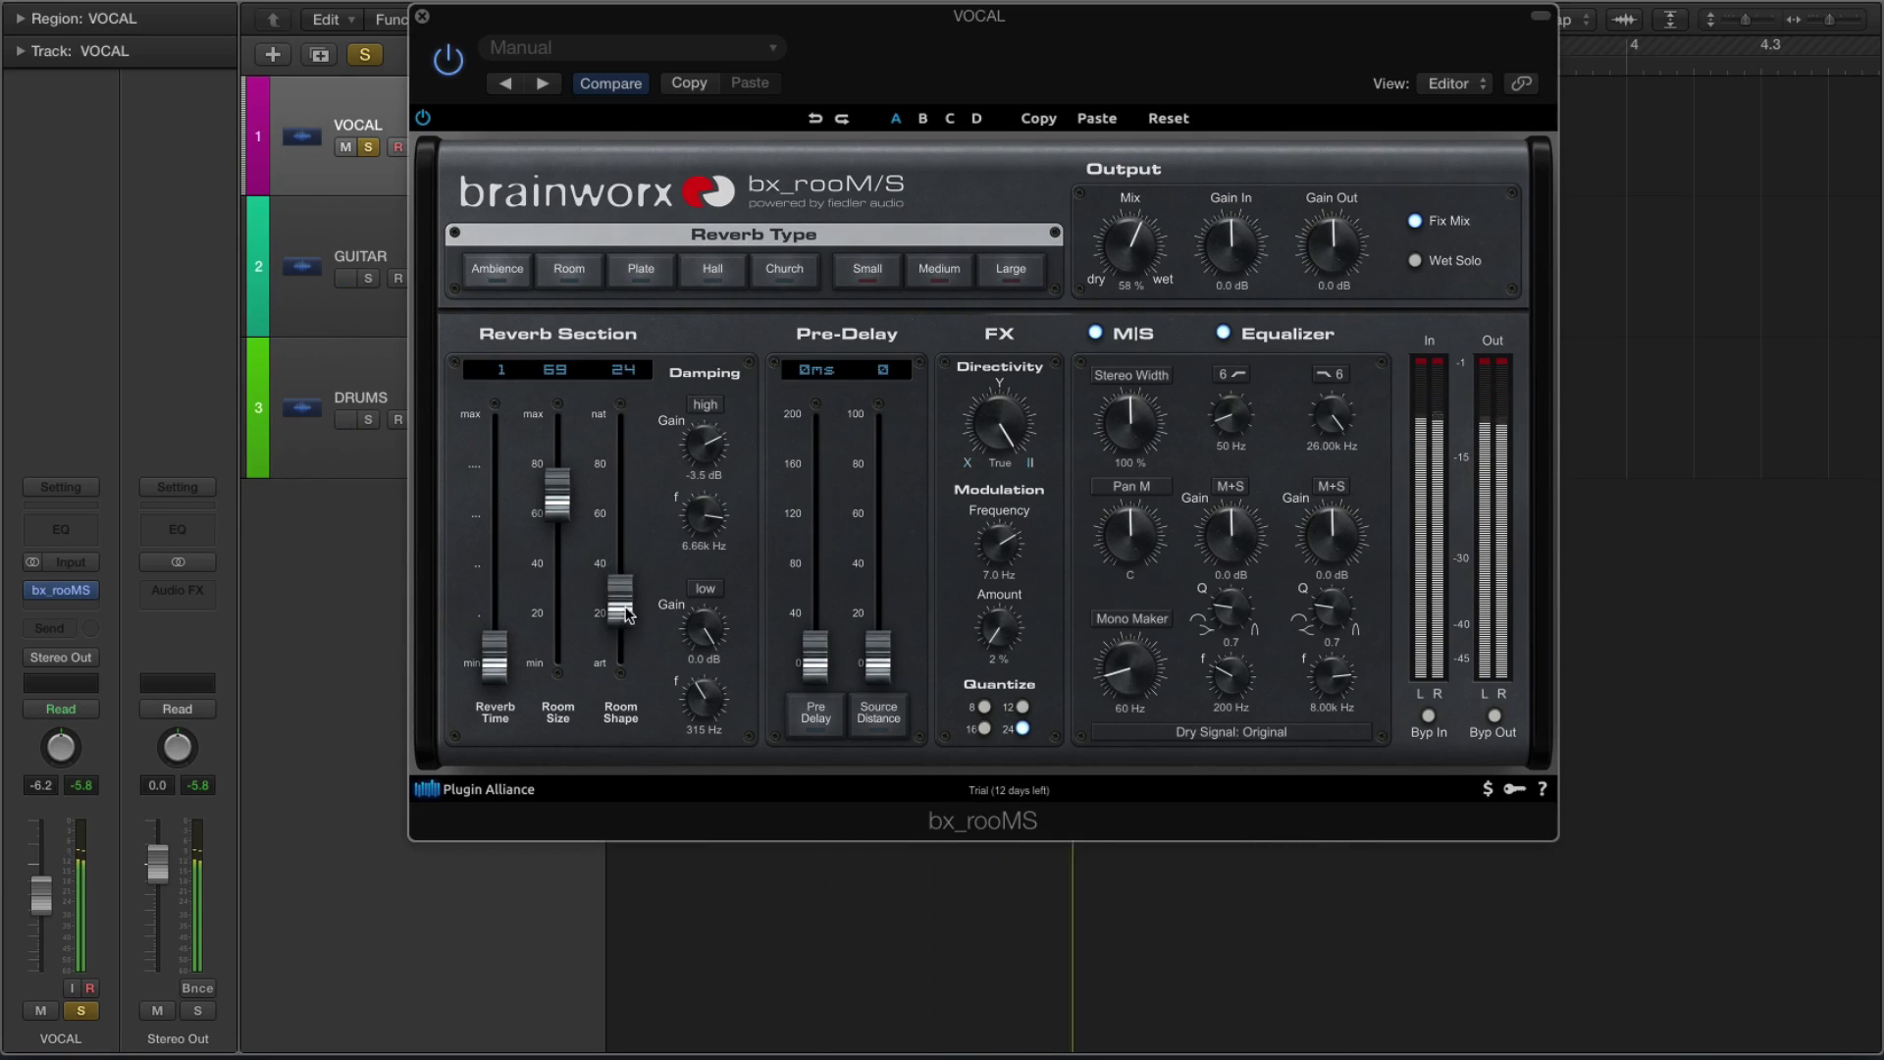
# Step: Try the Ambience reverb type in the Large size with the Mix raised to 83 %
pyautogui.click(501, 270)
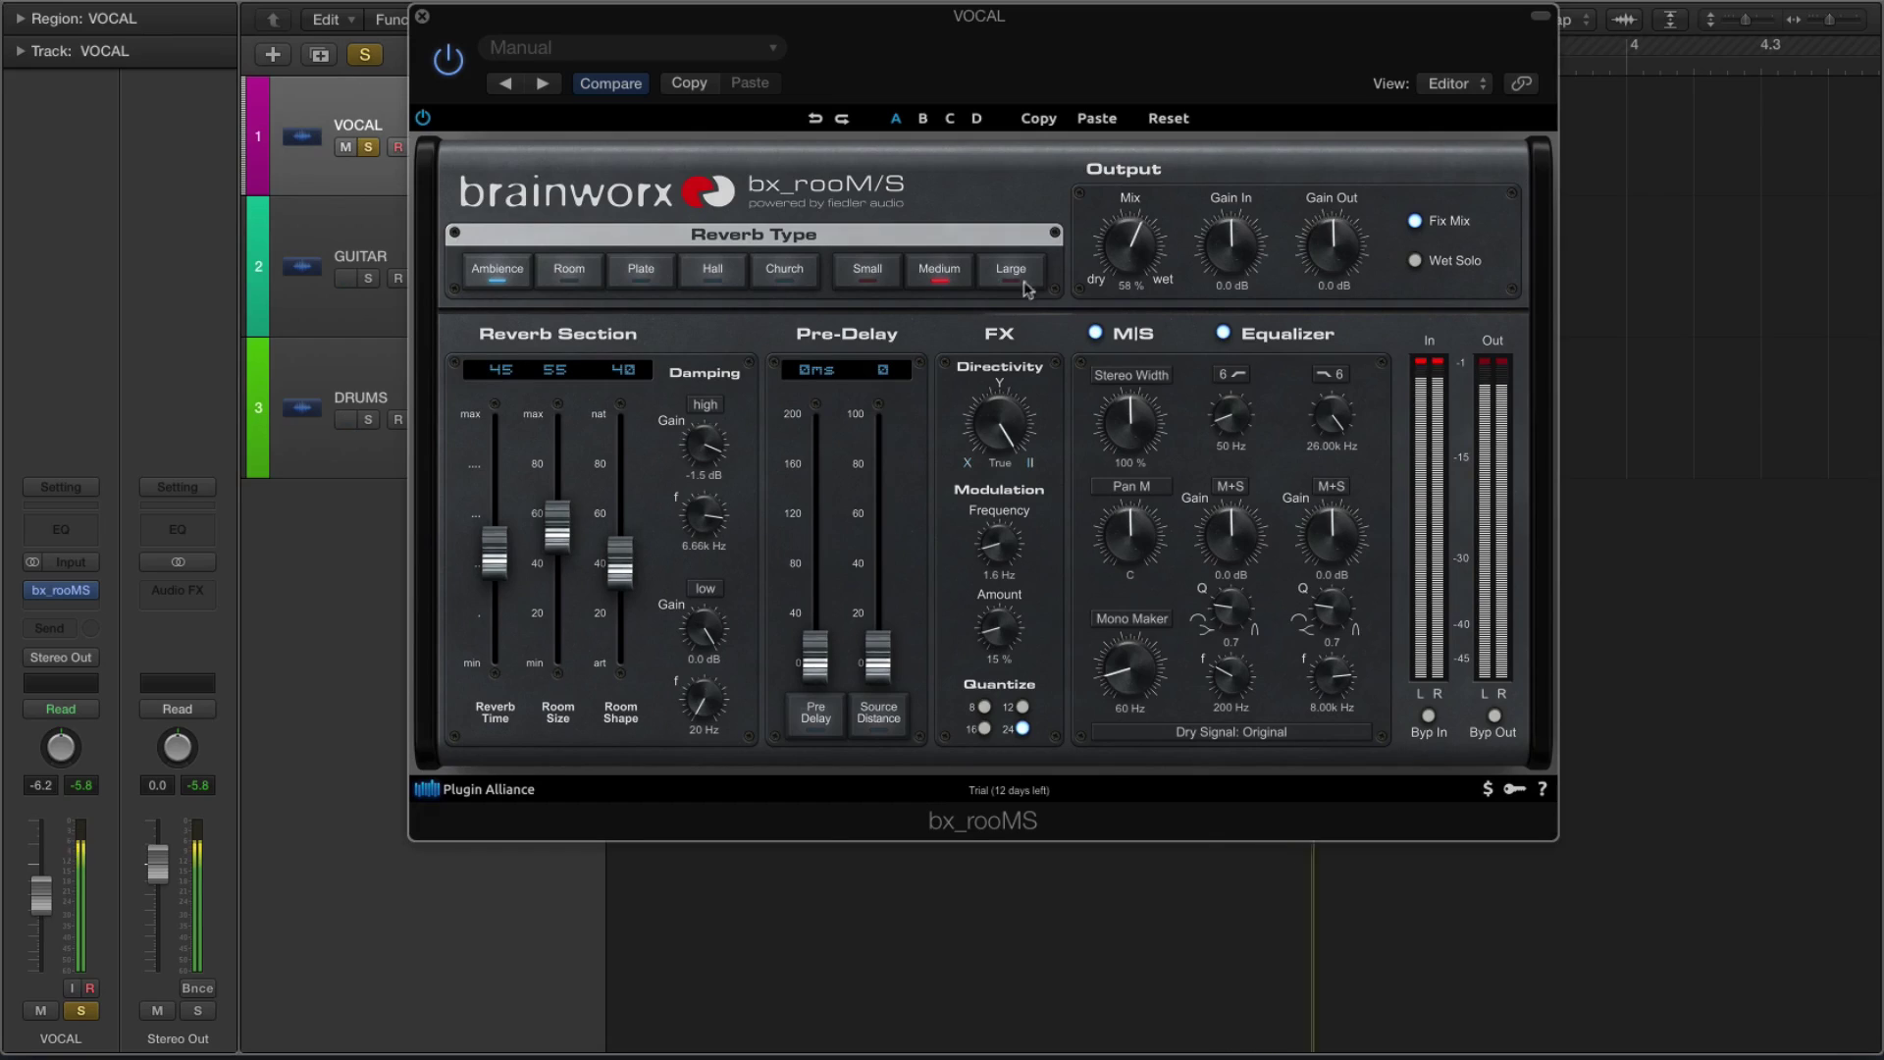
pyautogui.moveTo(1136, 243); pyautogui.dragTo(1136, 217)
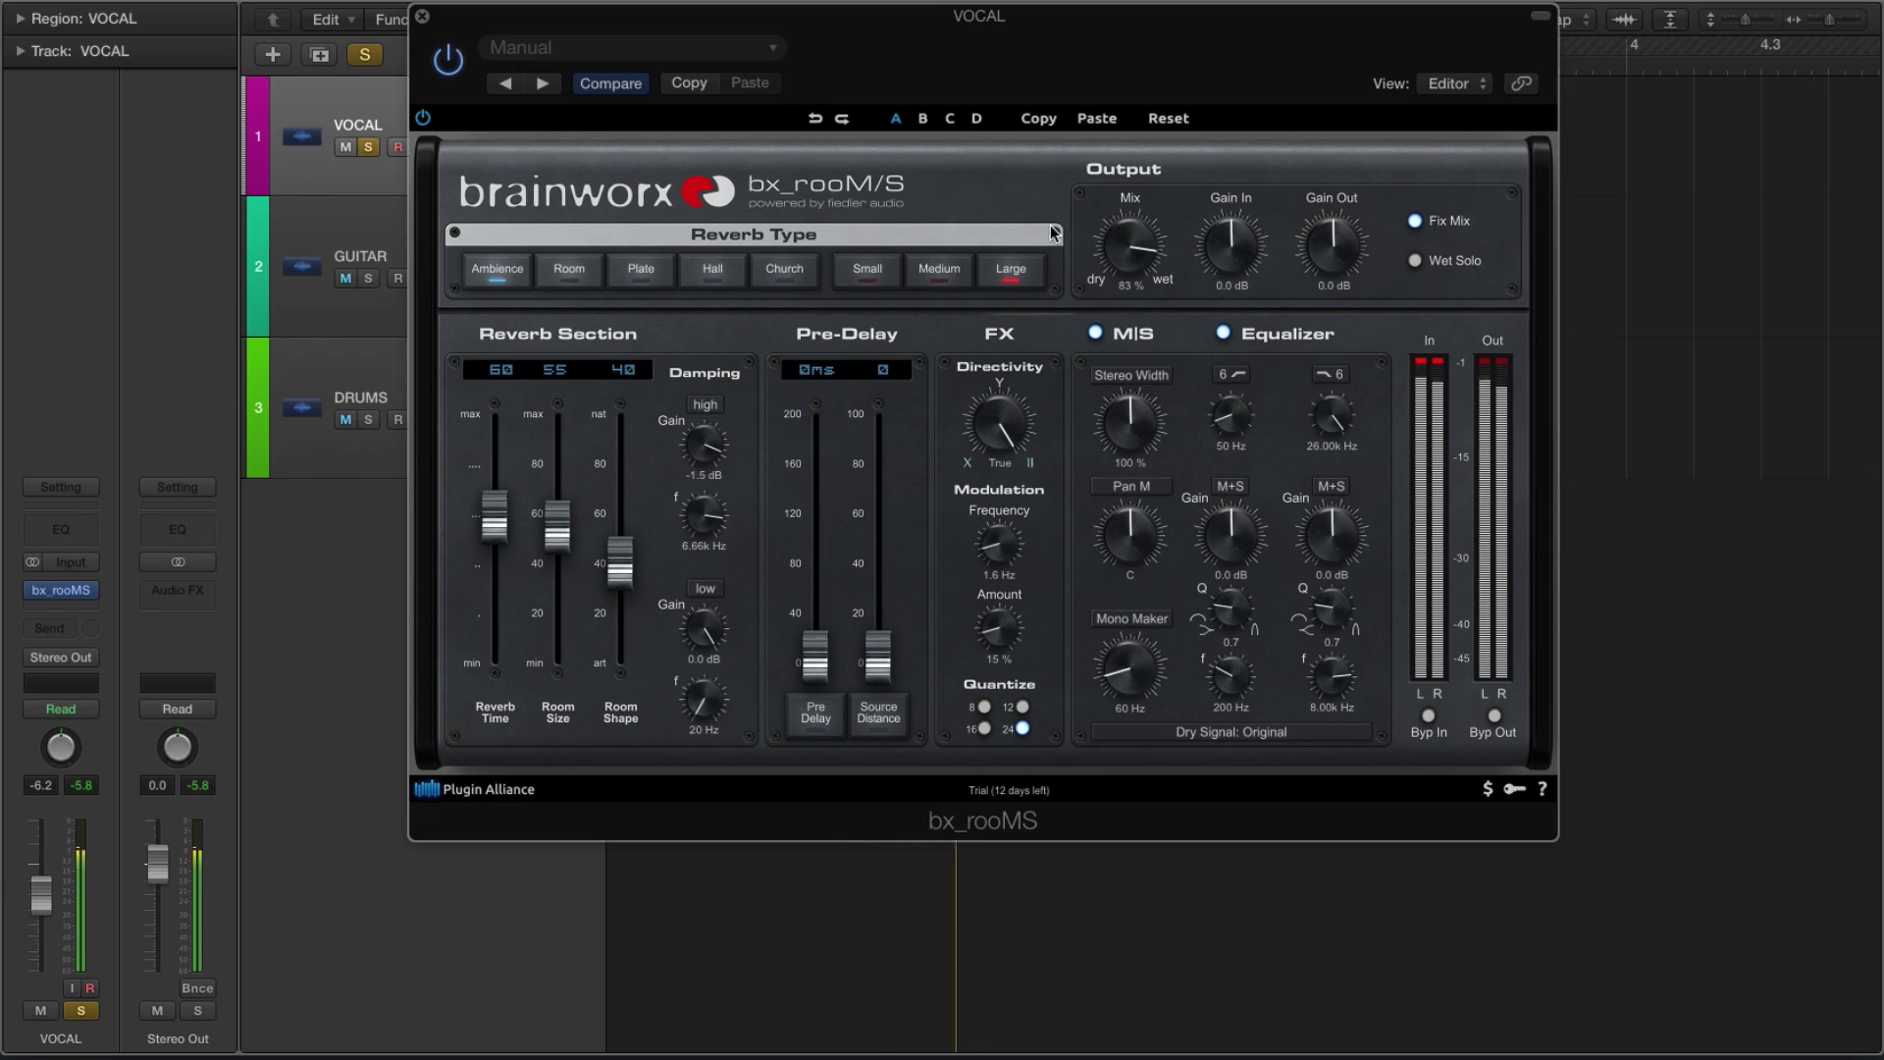
# Step: Load the factory preset 001 Big Warm Vocals and play the vocal through it
pyautogui.click(624, 51)
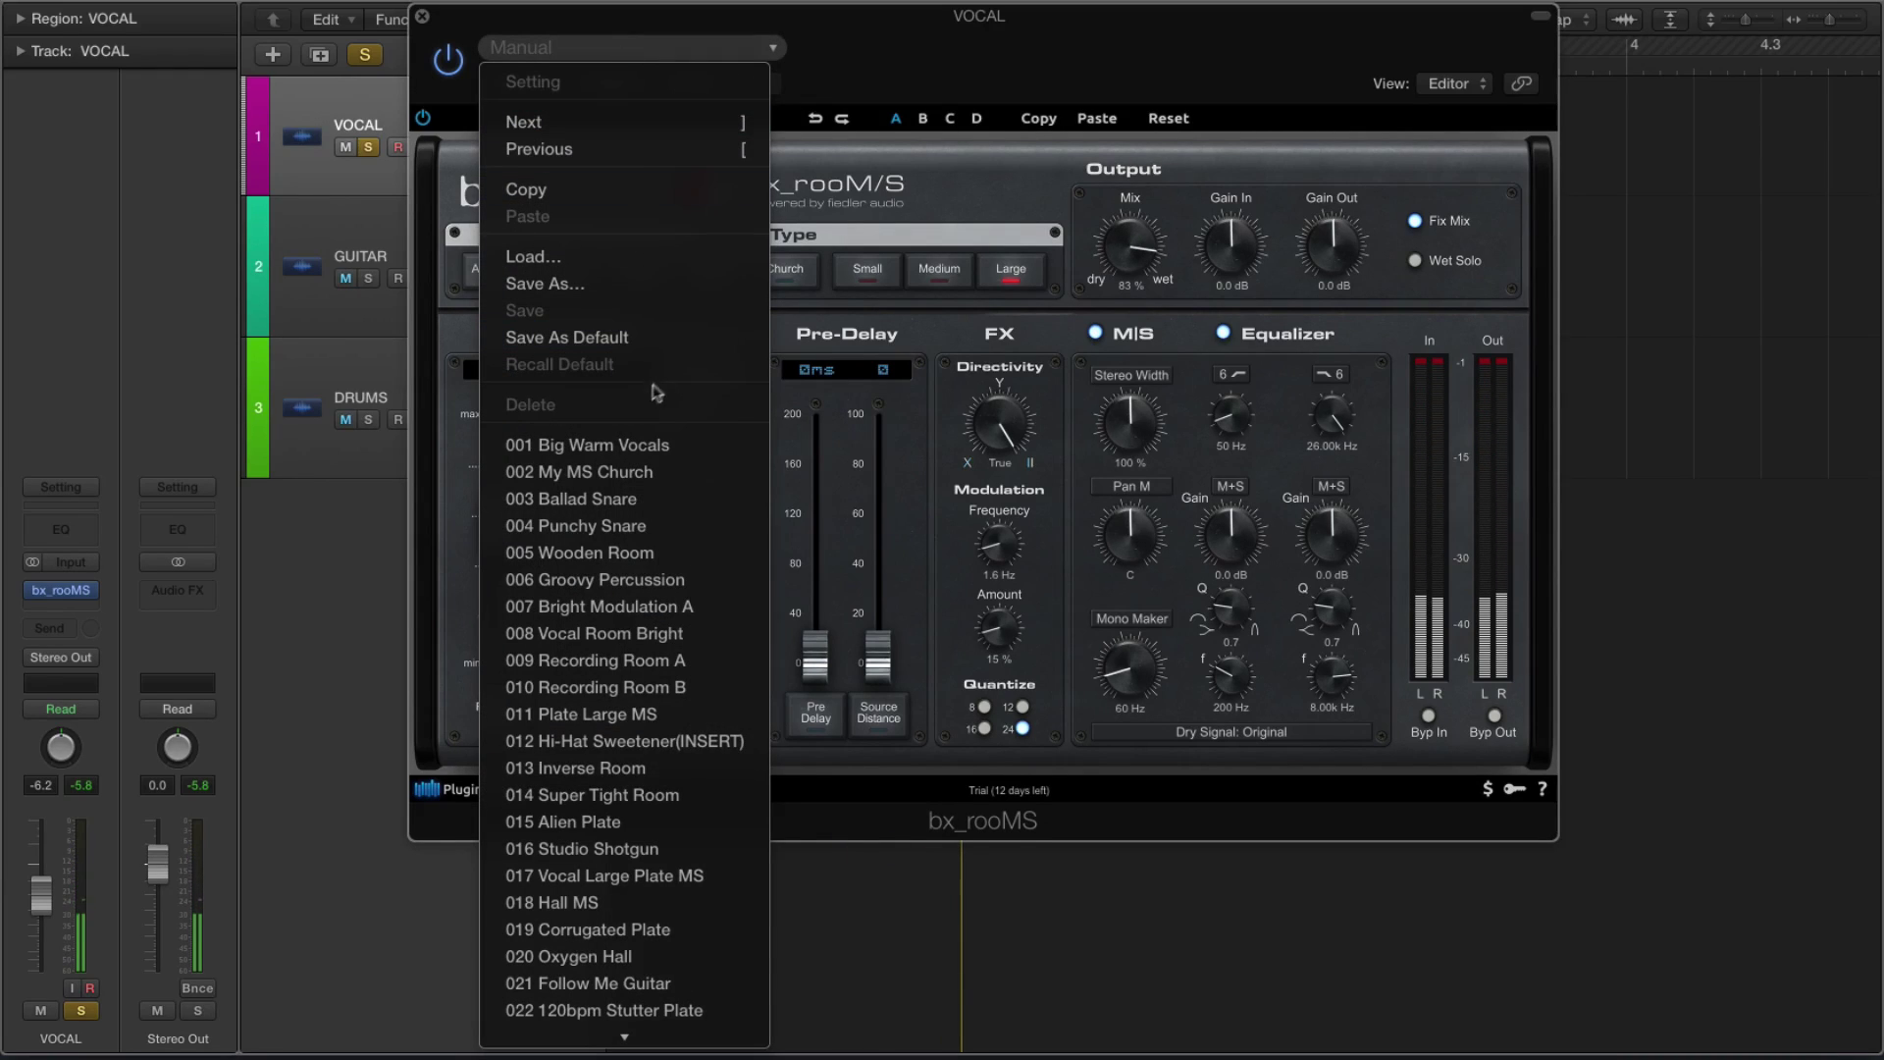
pyautogui.click(867, 193)
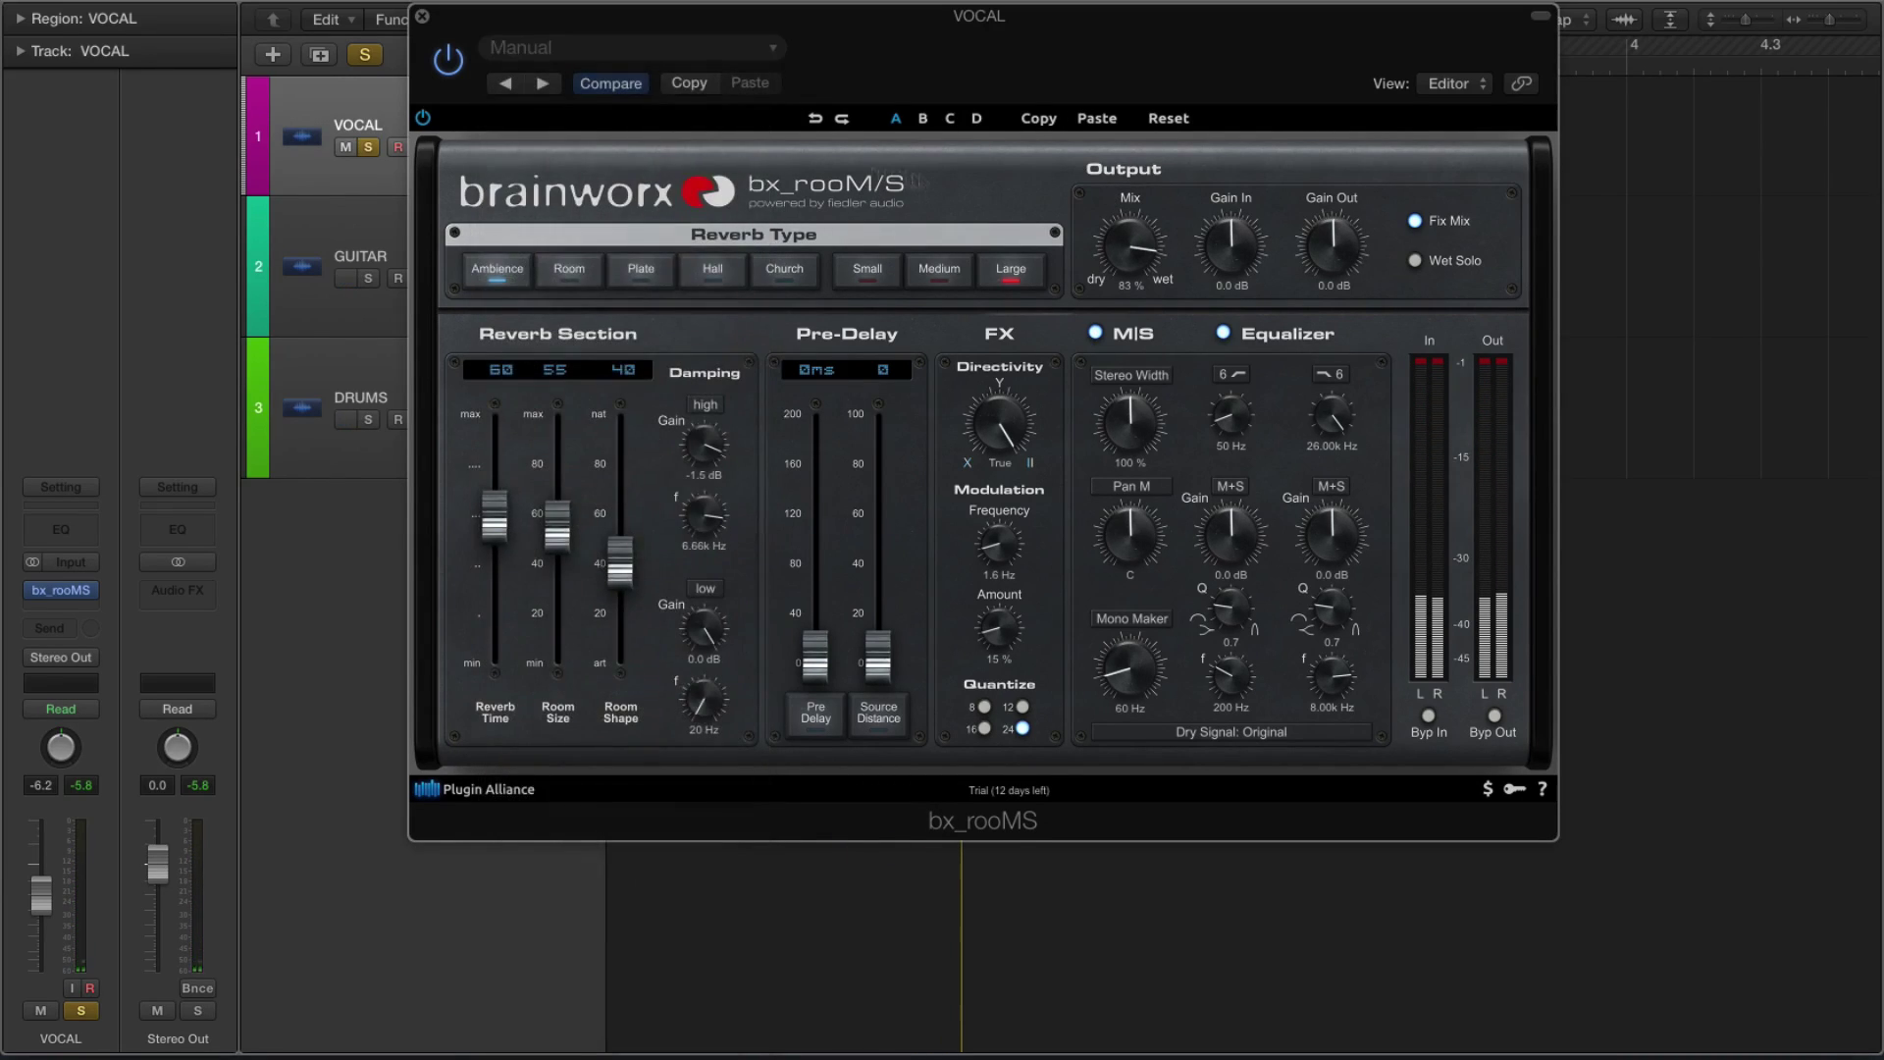
pyautogui.click(634, 52)
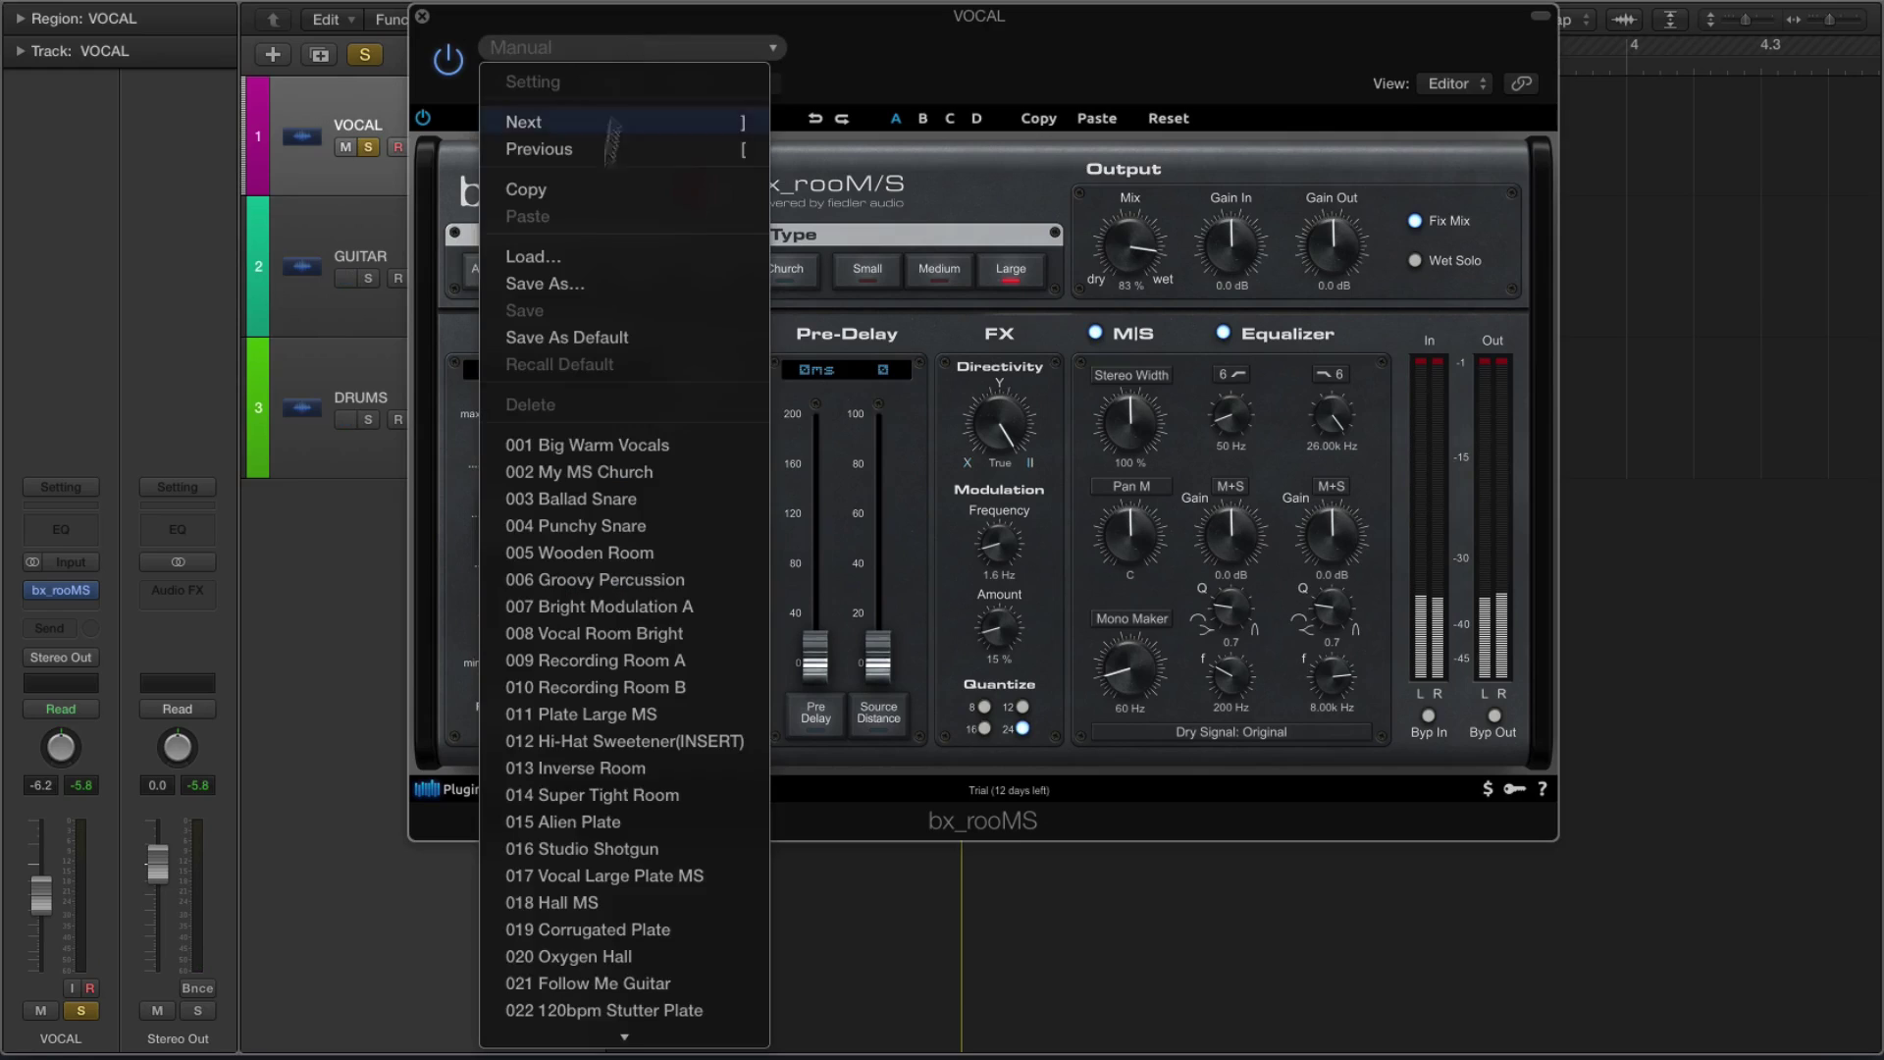
pyautogui.click(684, 450)
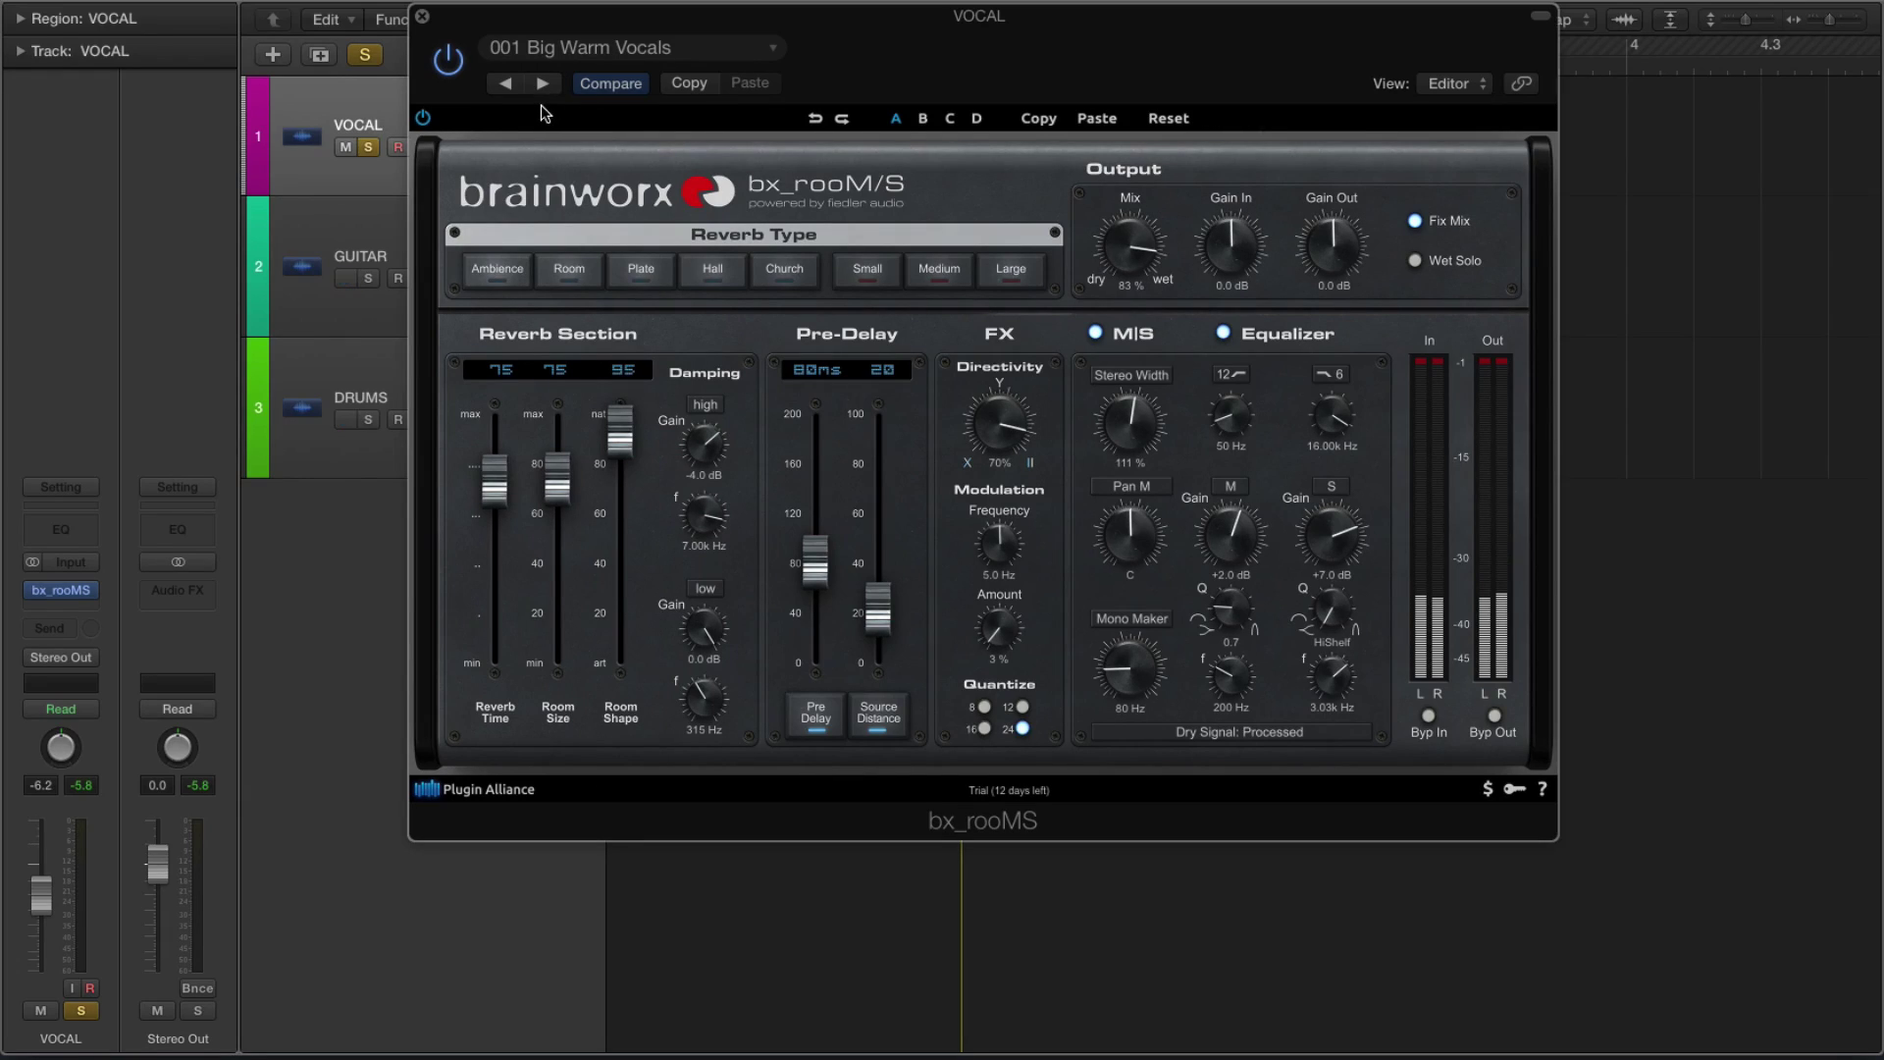
pyautogui.press('space')
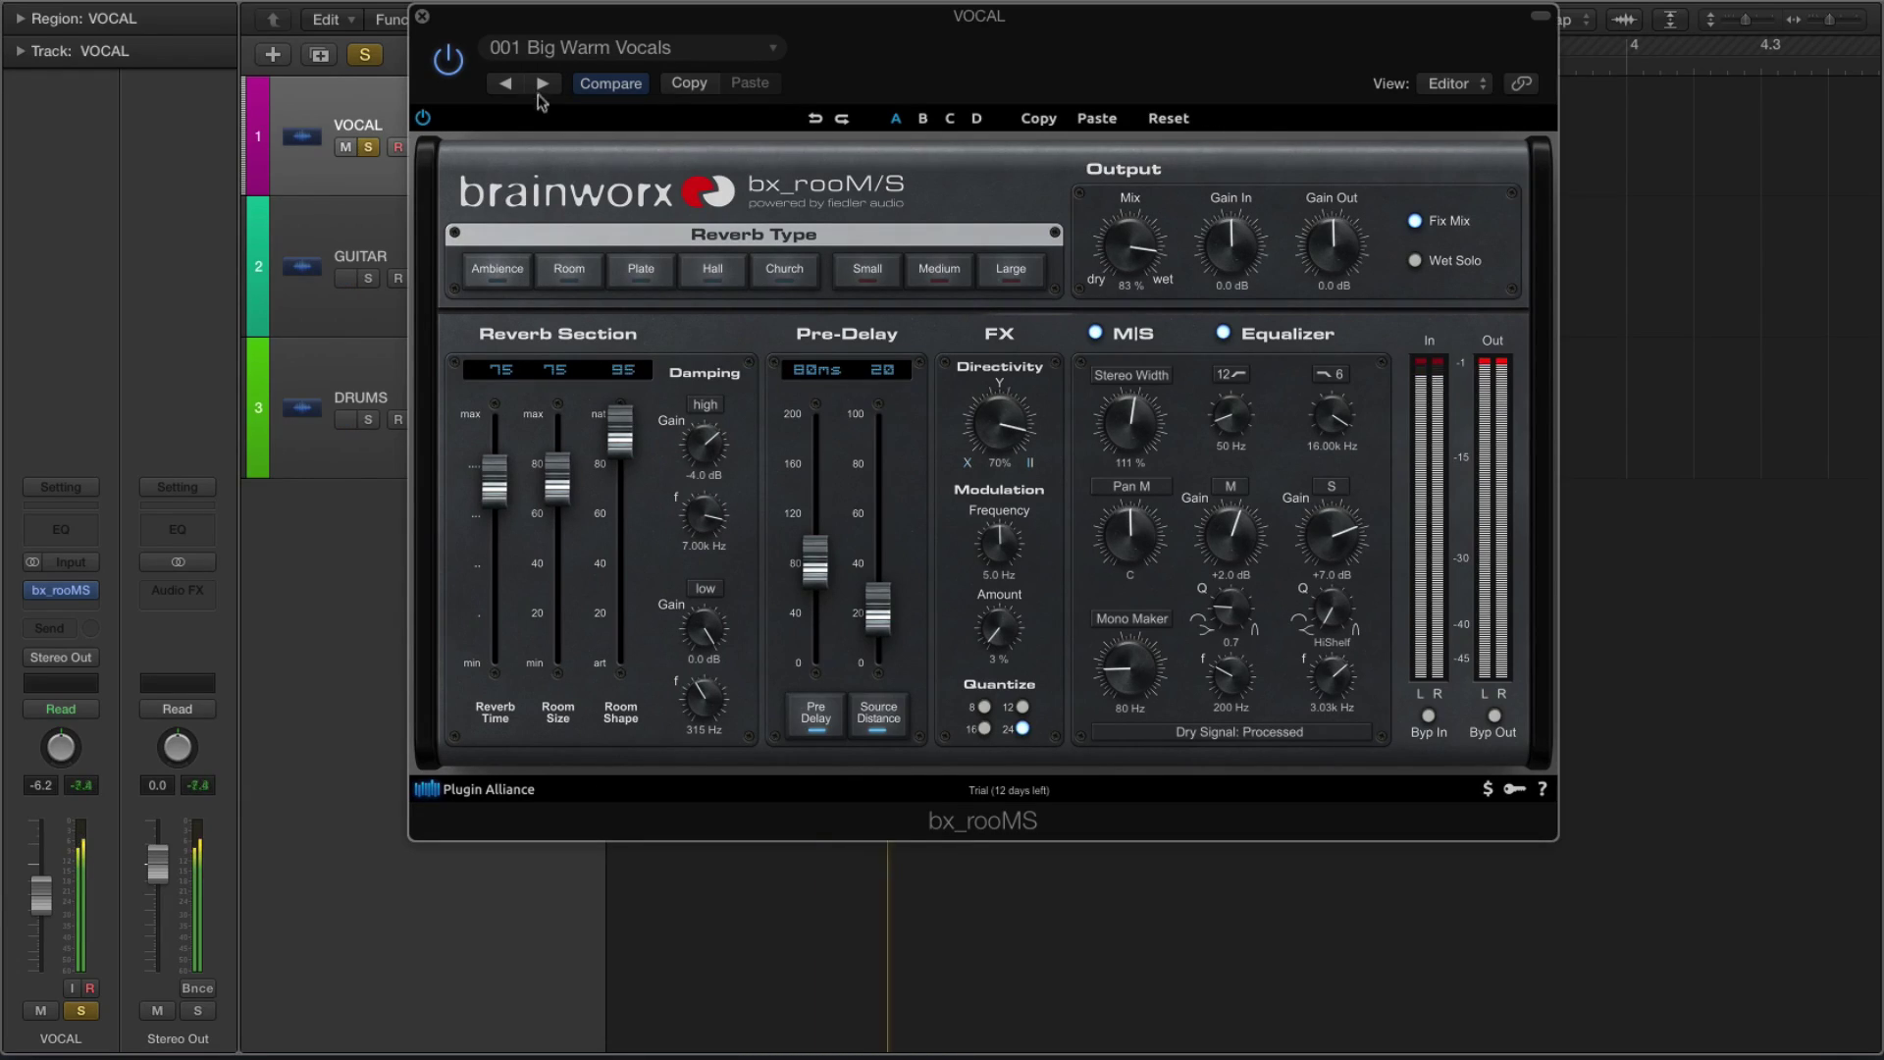
# Step: Audition the following factory presets one by one up to 008 Vocal Room Bright, lowering the Mix to 64 %
pyautogui.click(542, 83)
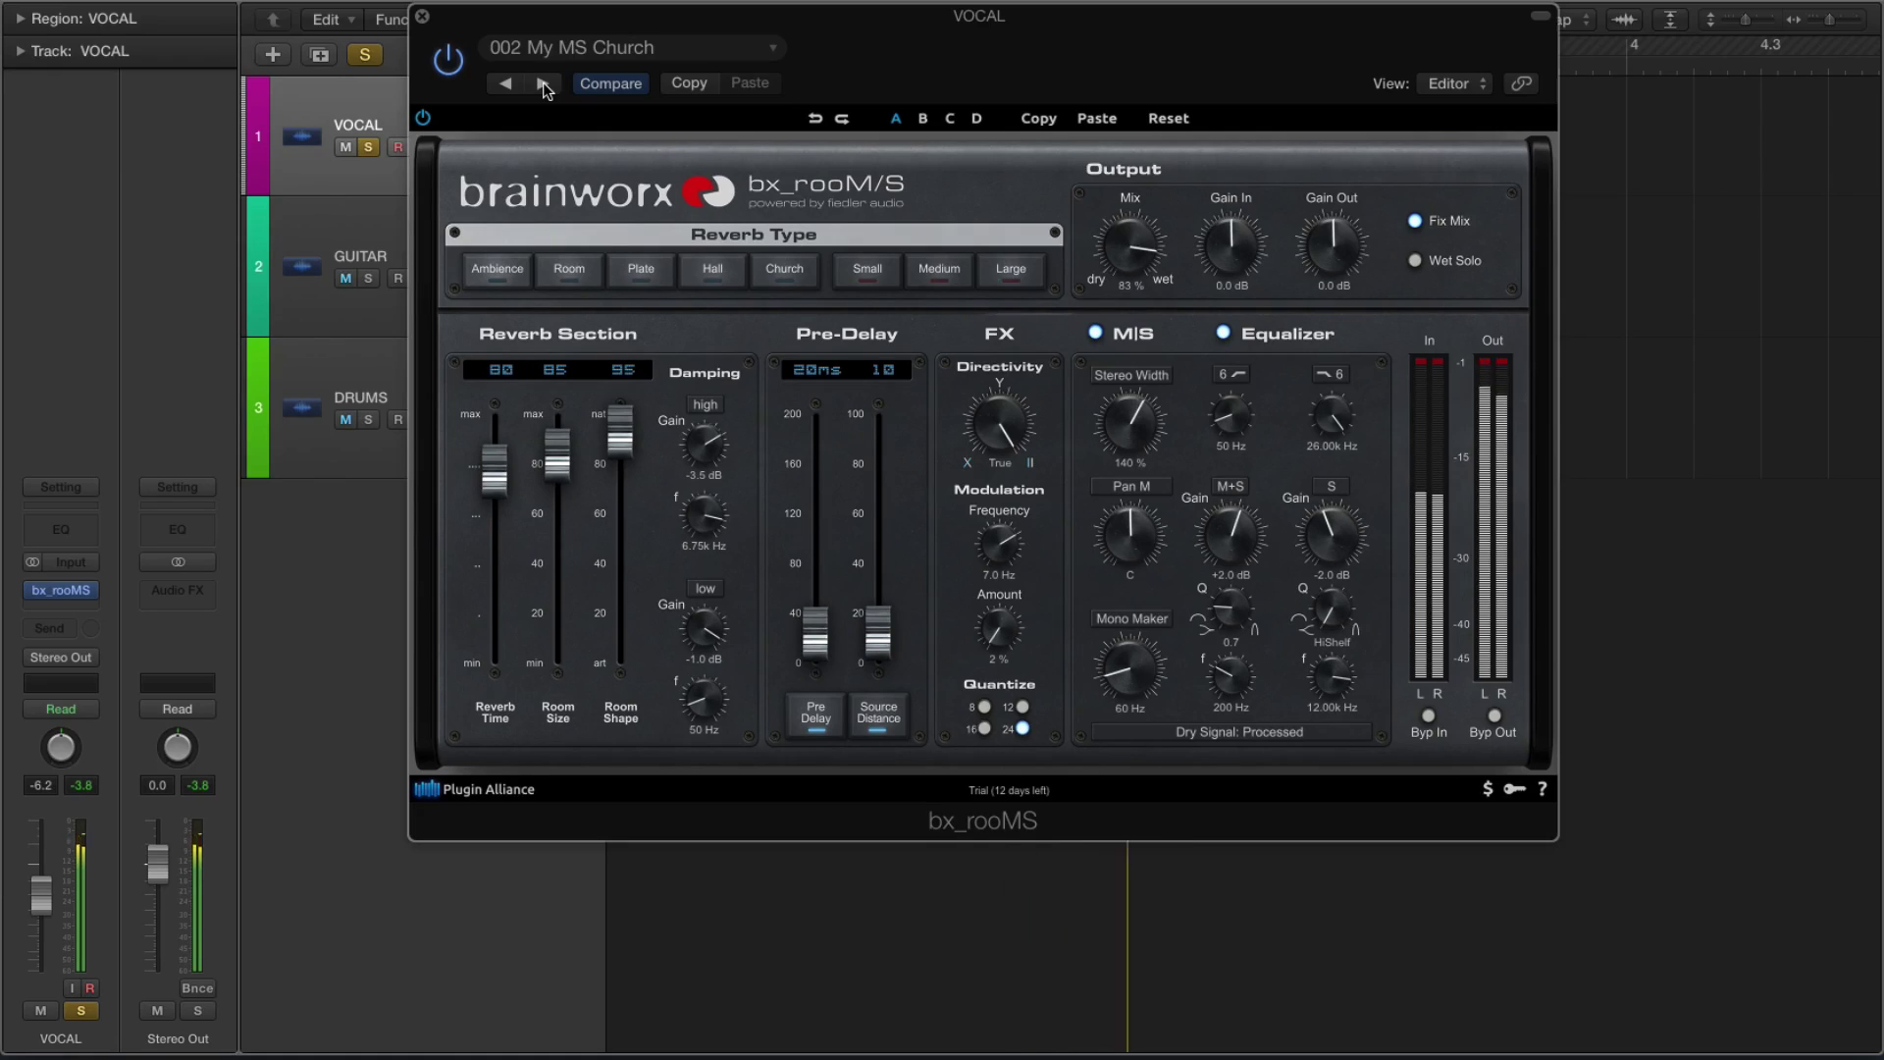
pyautogui.click(542, 83)
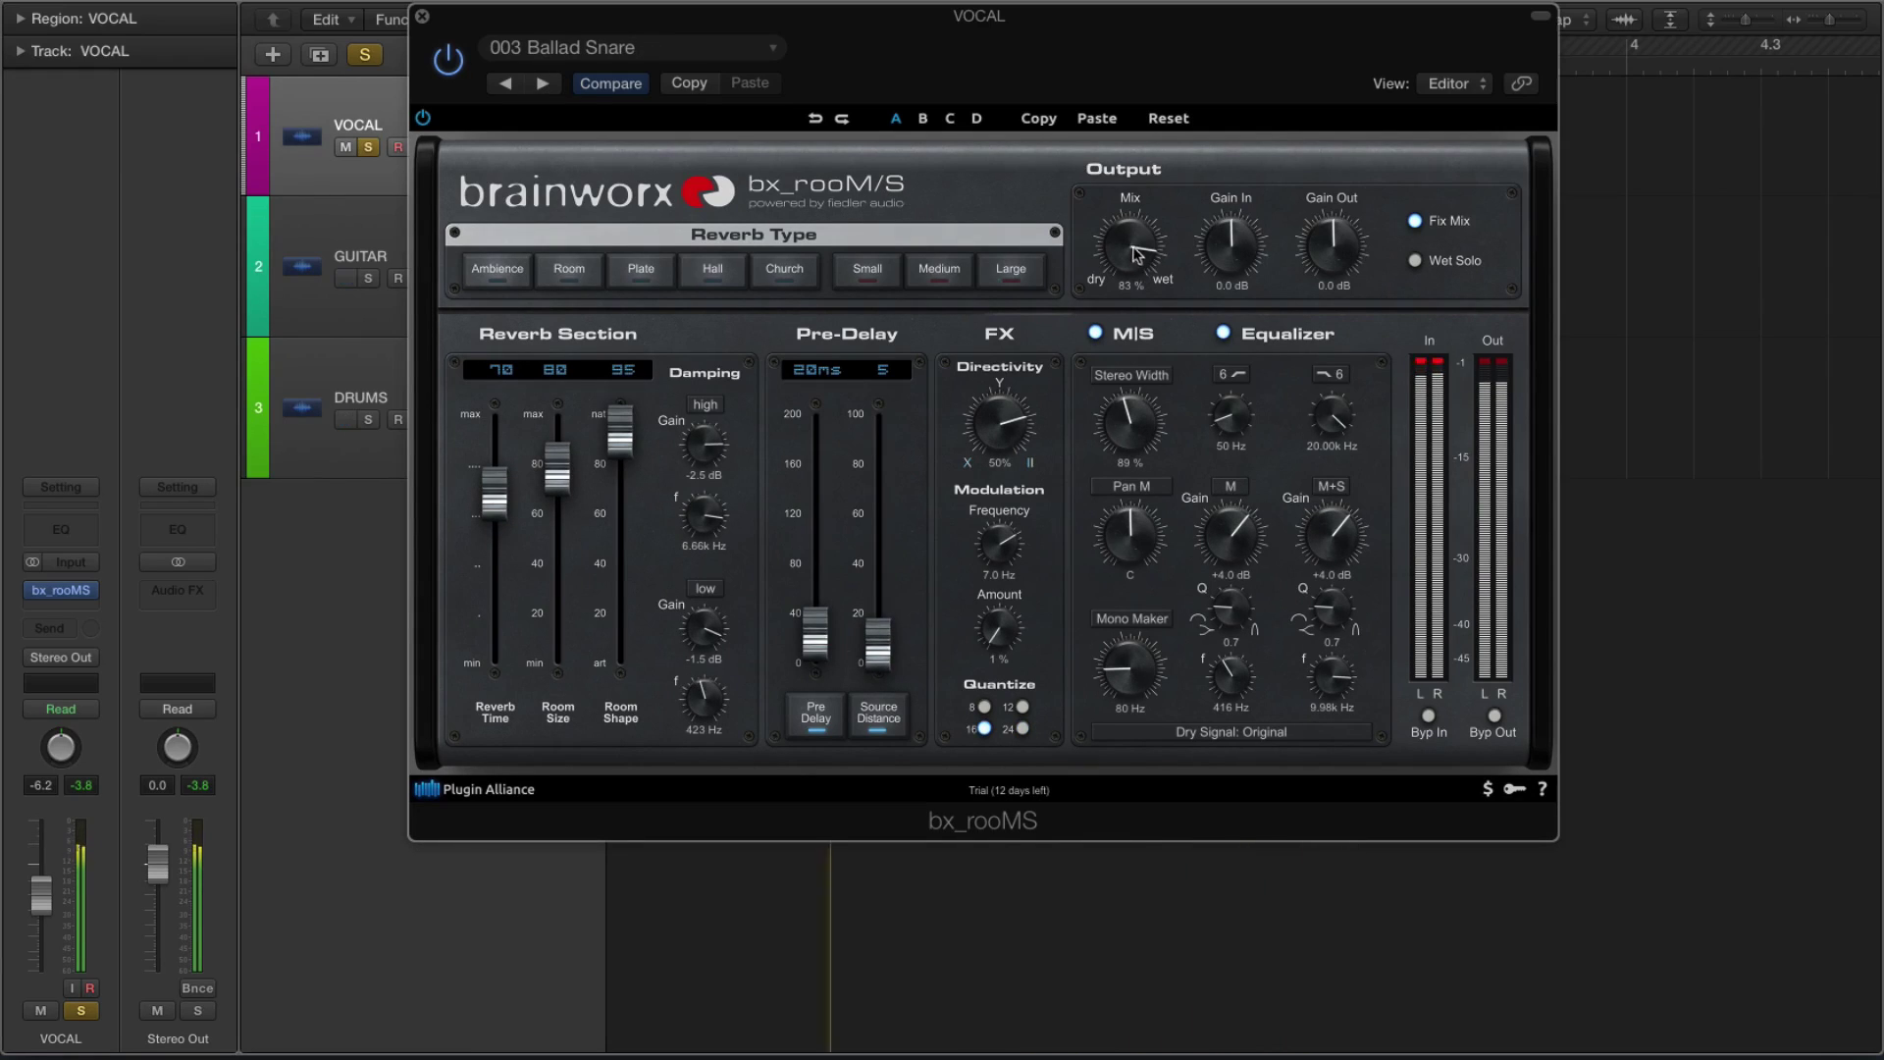
pyautogui.click(542, 84)
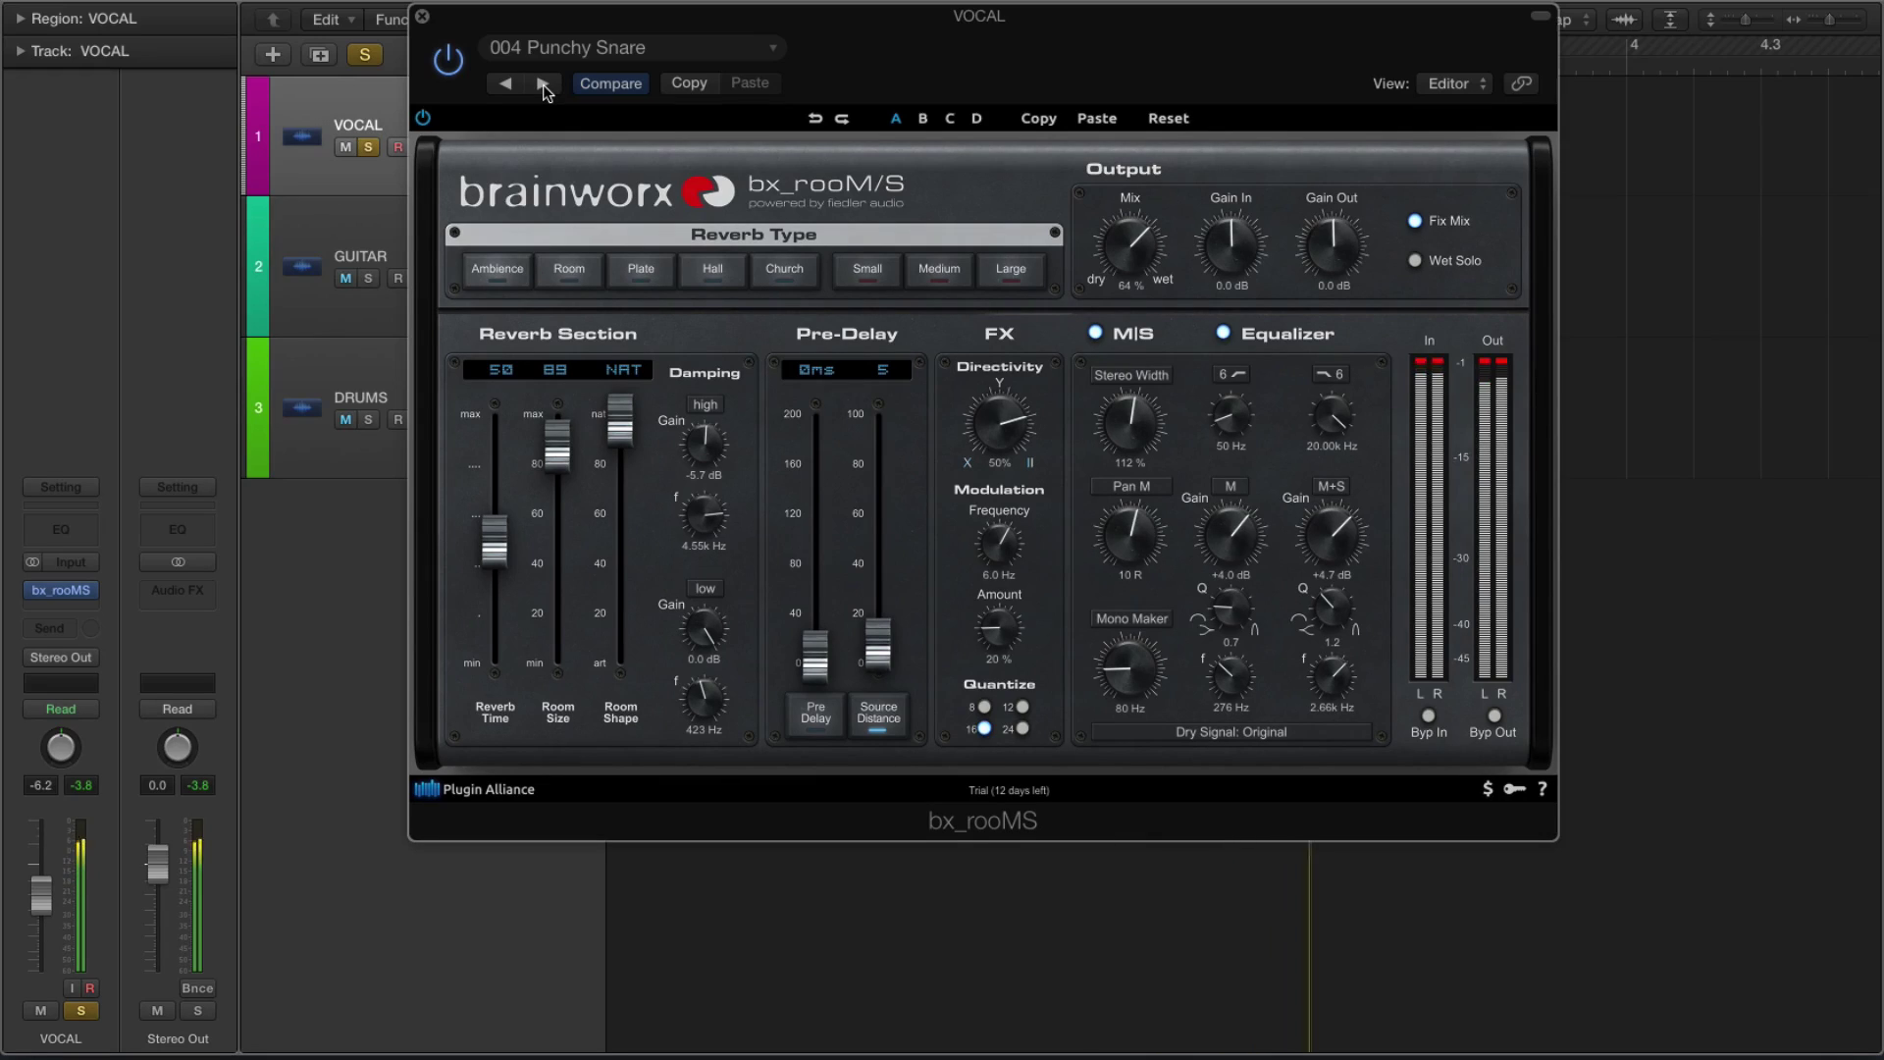
pyautogui.click(542, 84)
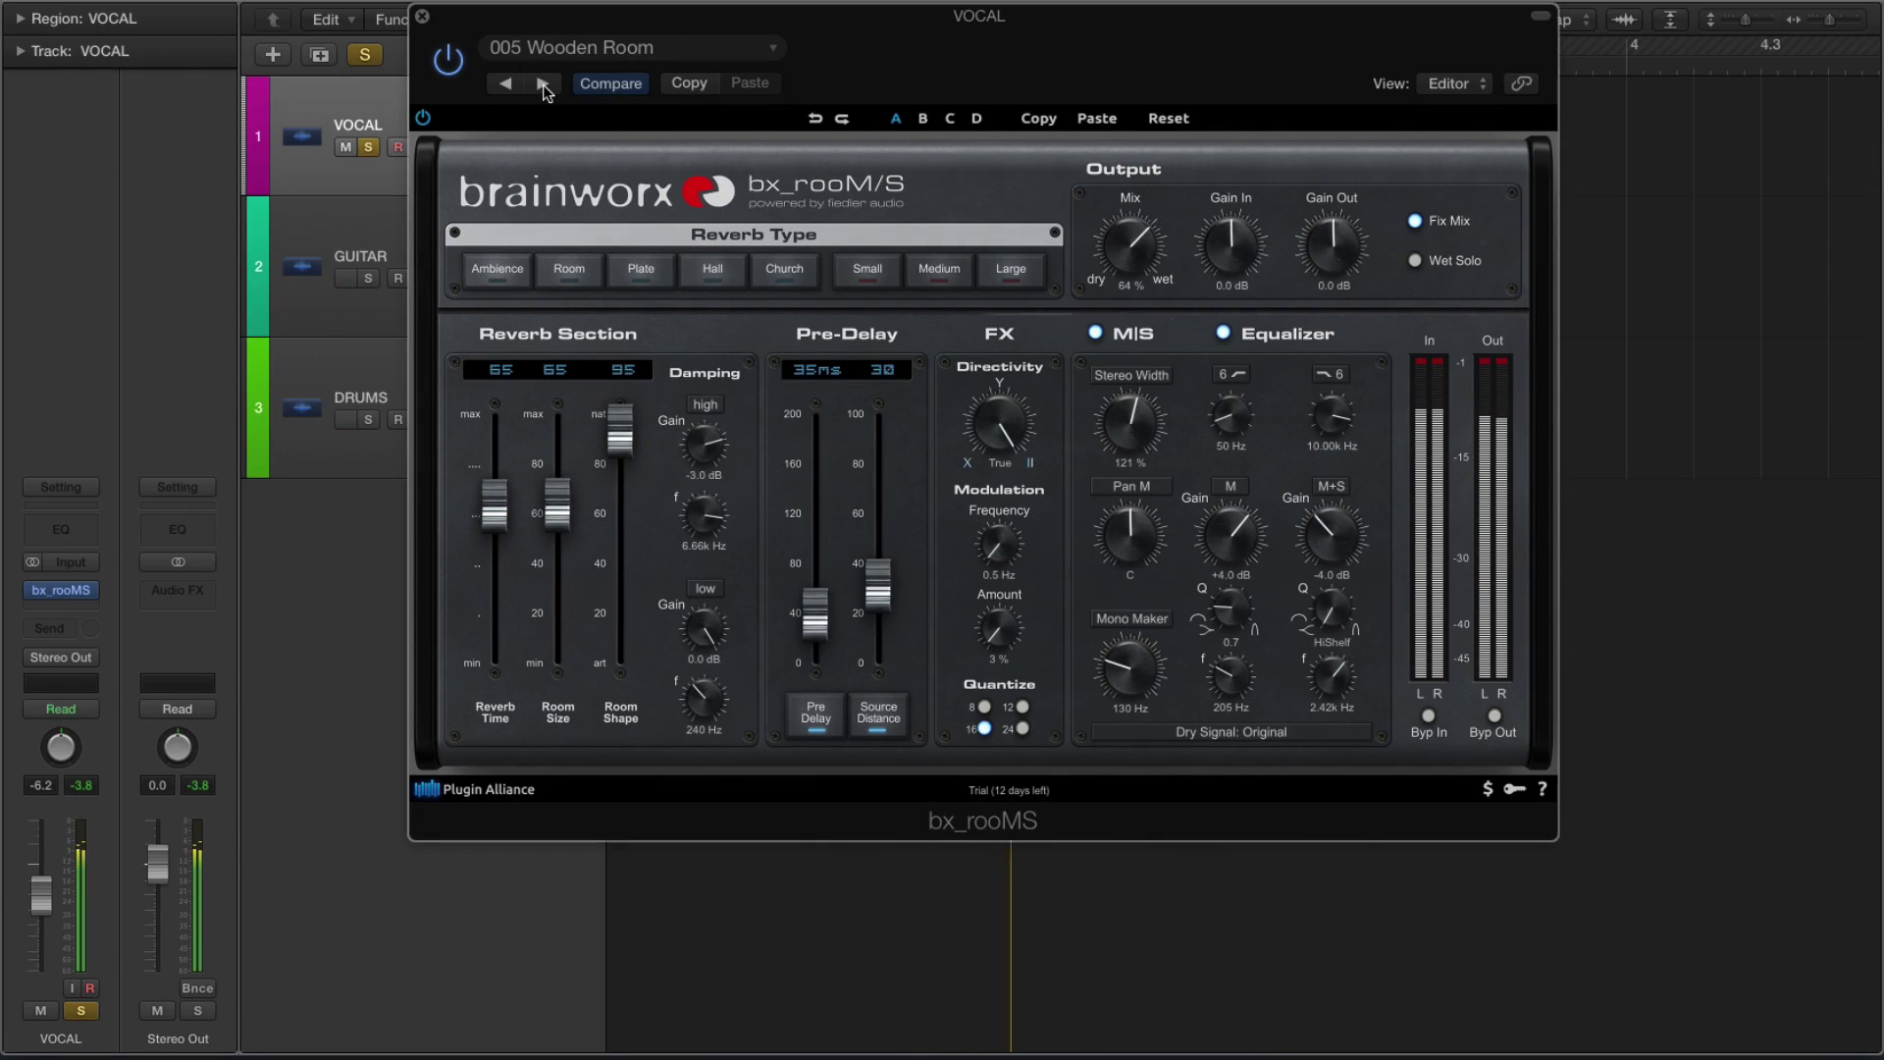
pyautogui.click(544, 84)
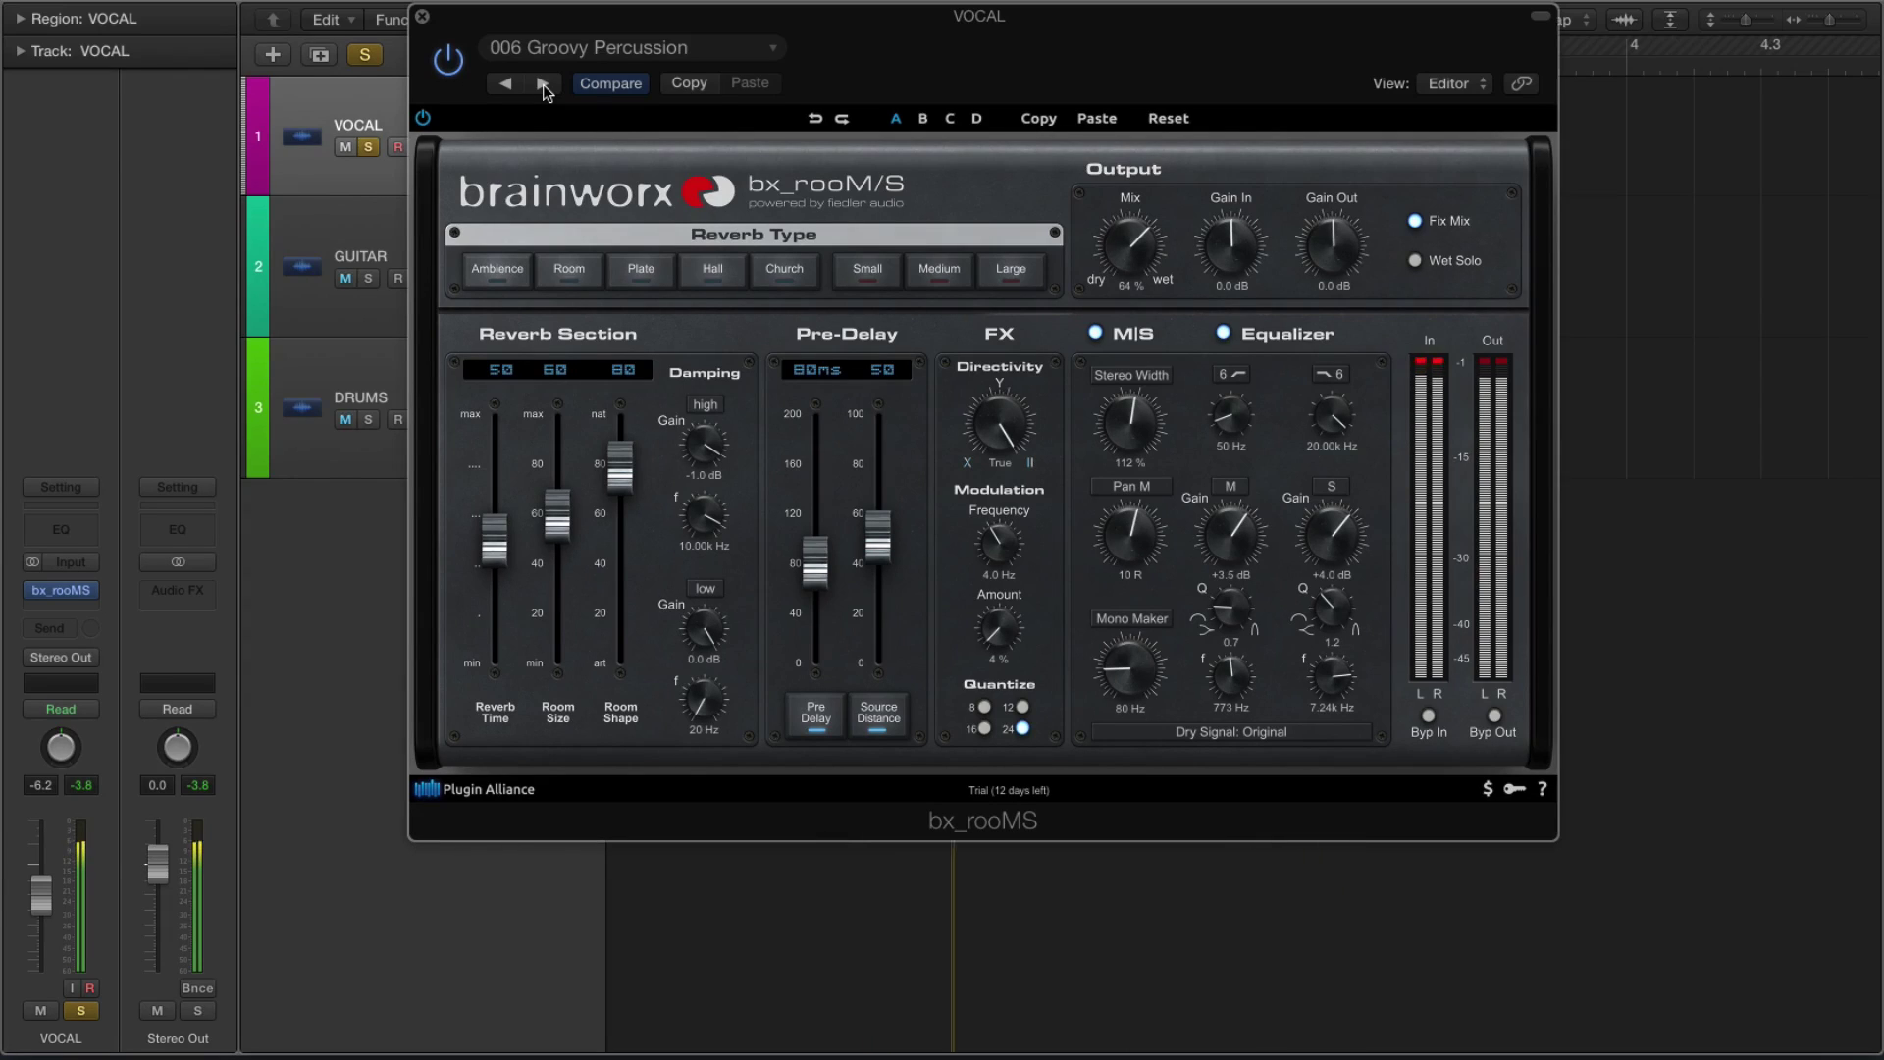
pyautogui.click(544, 85)
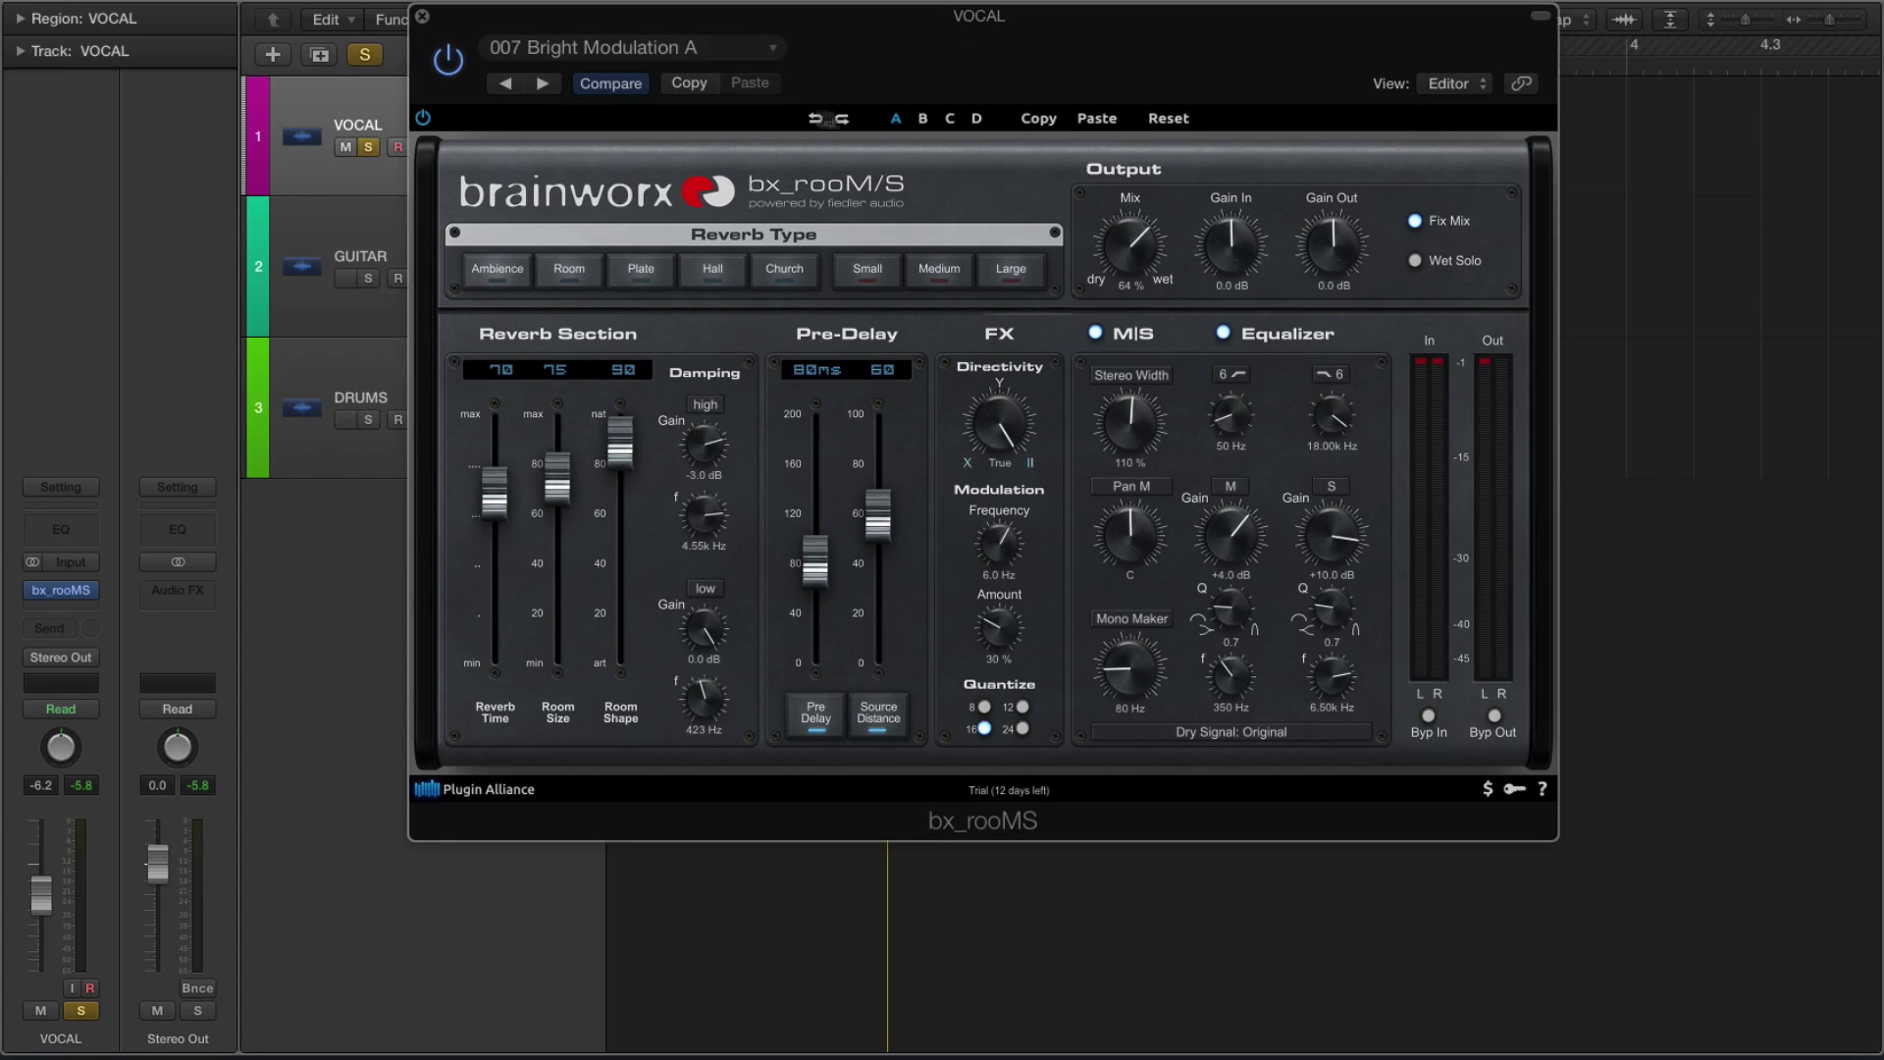
pyautogui.click(542, 83)
# Step: Raise the Reverb Time to 86 and bring up the Save As dialog for the current preset, cancelling it without saving
pyautogui.click(530, 601)
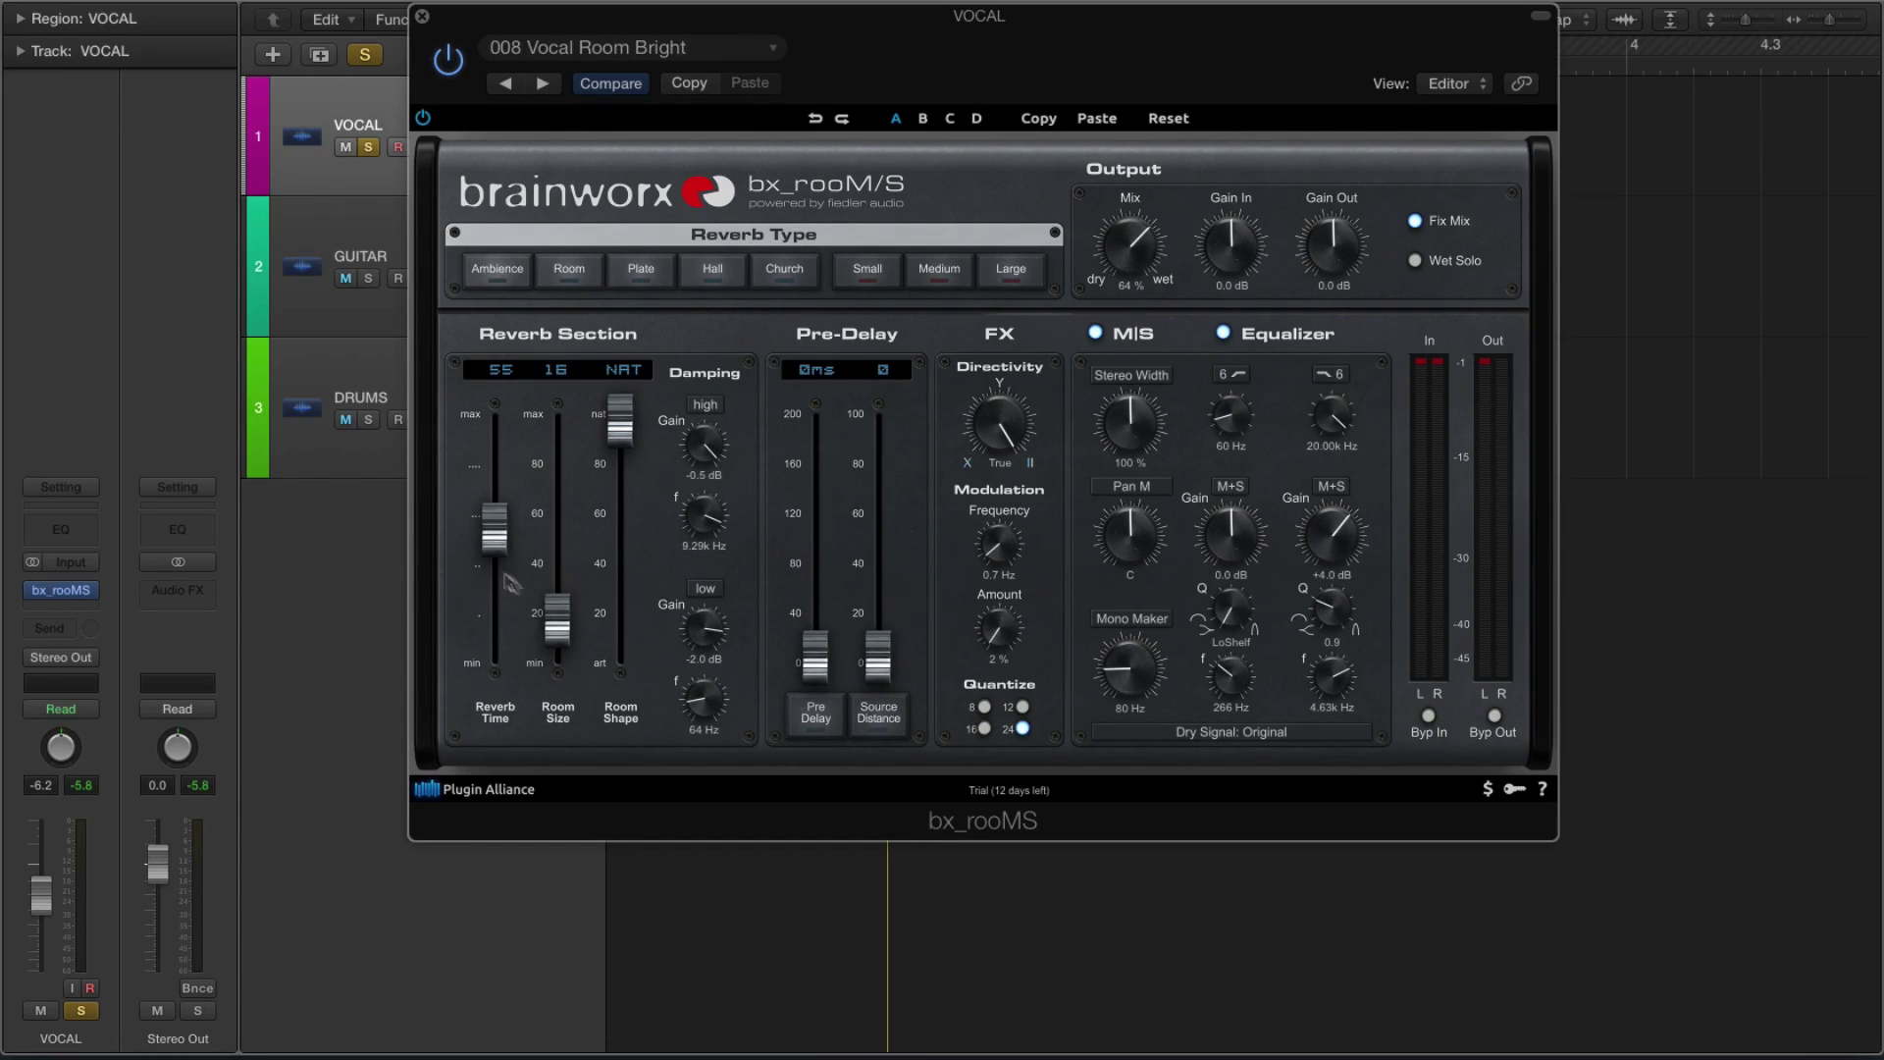
pyautogui.moveTo(506, 538); pyautogui.dragTo(496, 463)
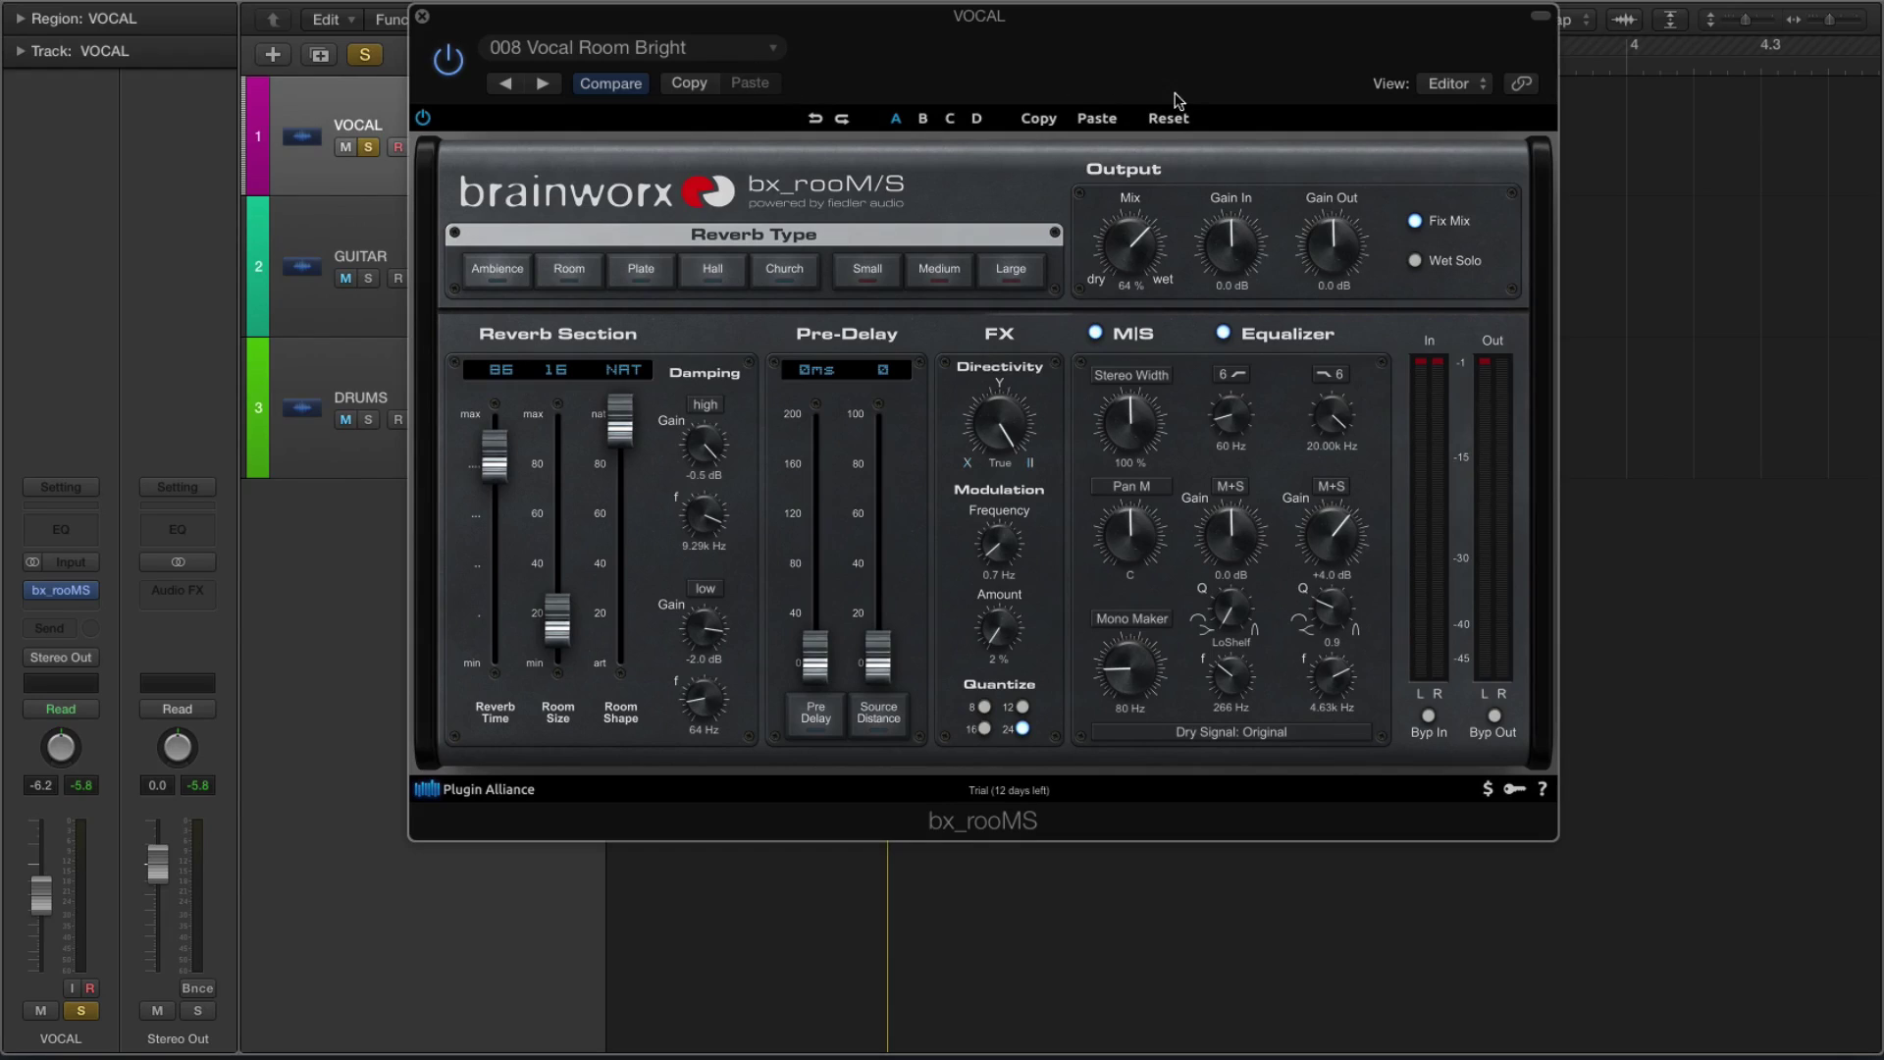
pyautogui.click(652, 44)
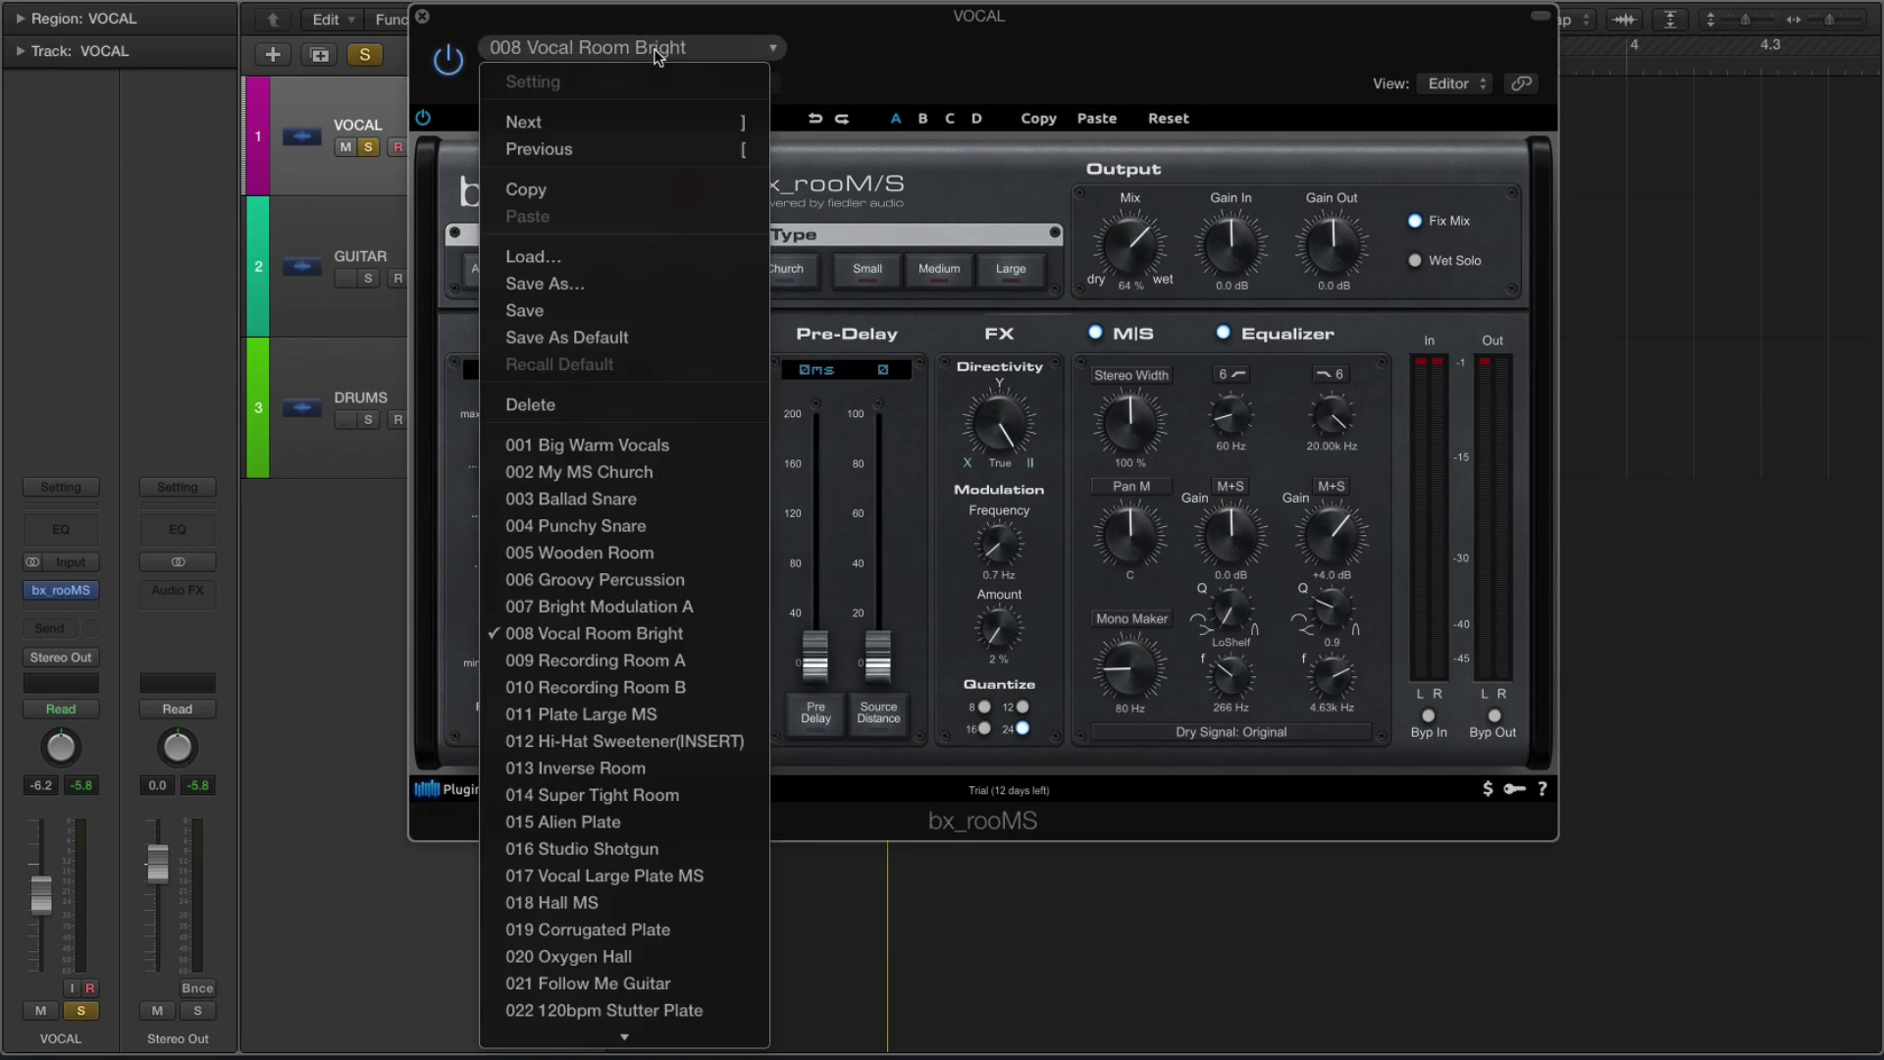
pyautogui.click(549, 286)
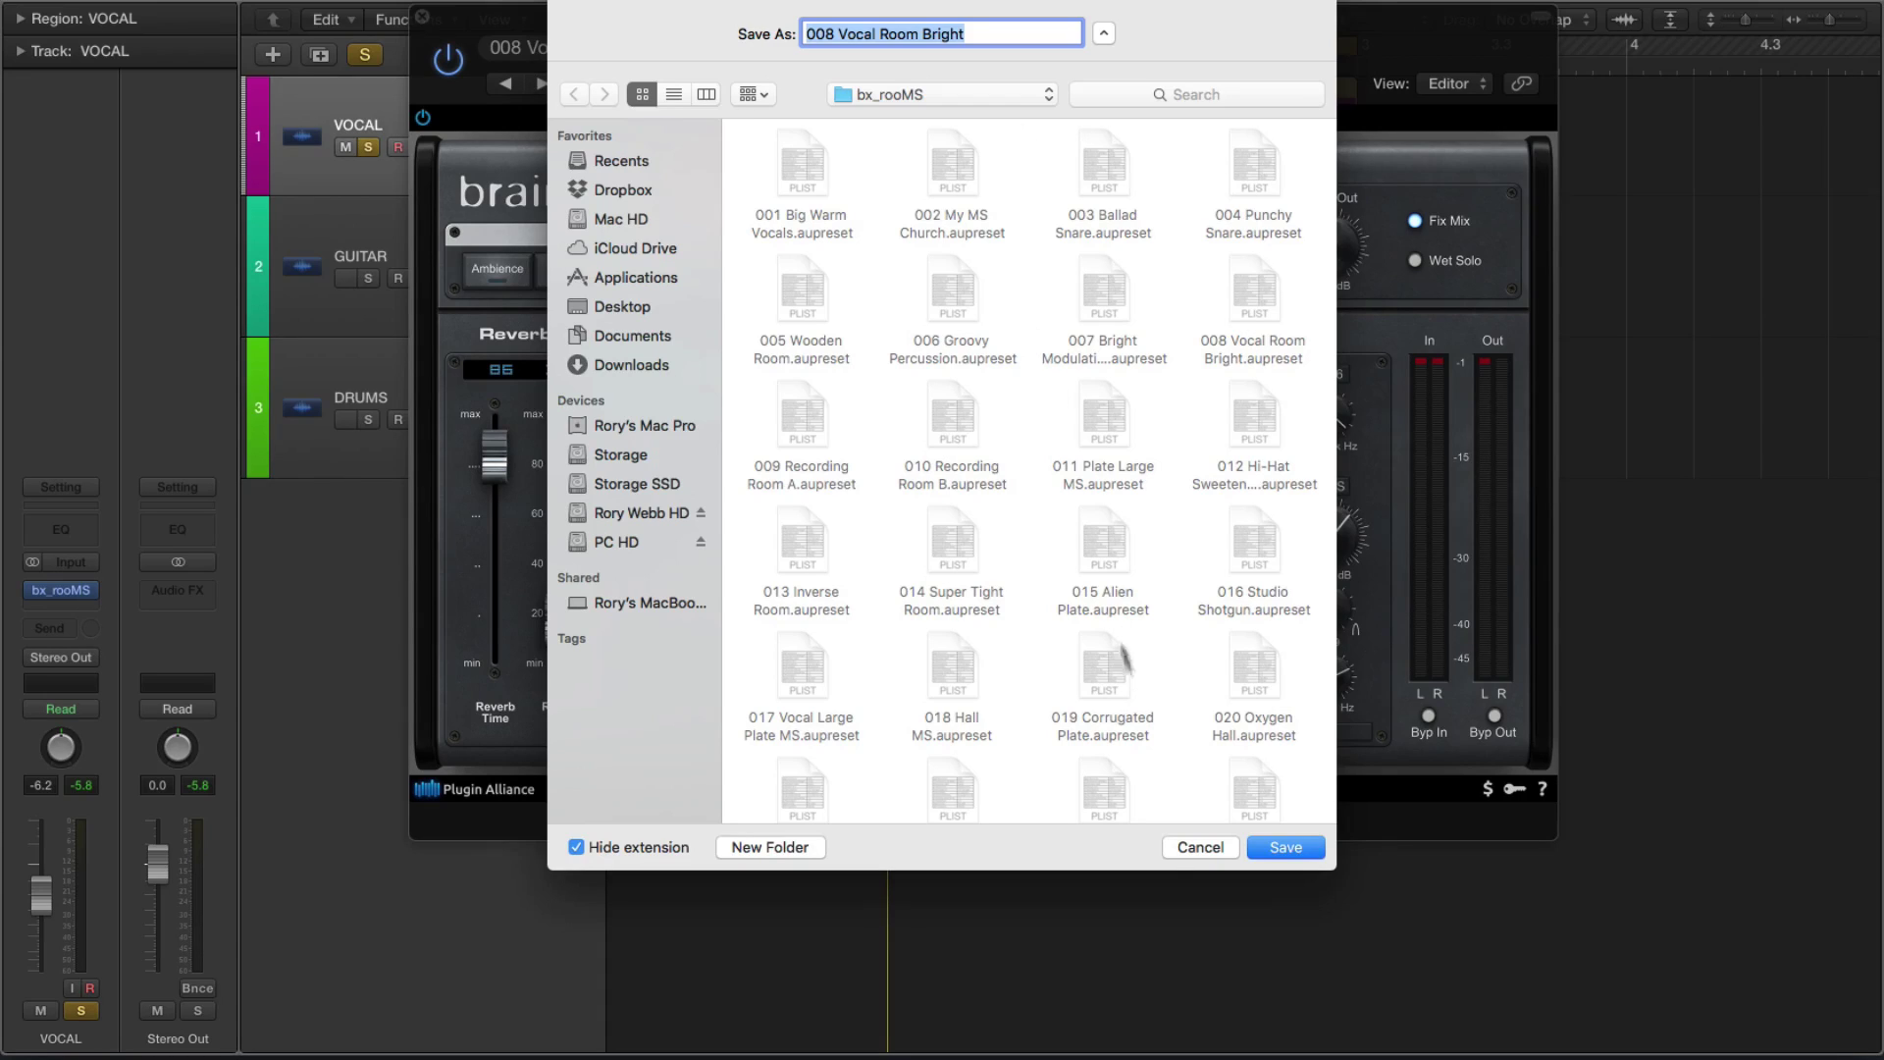
pyautogui.click(1198, 848)
pyautogui.moveTo(1038, 51); pyautogui.dragTo(955, 34)
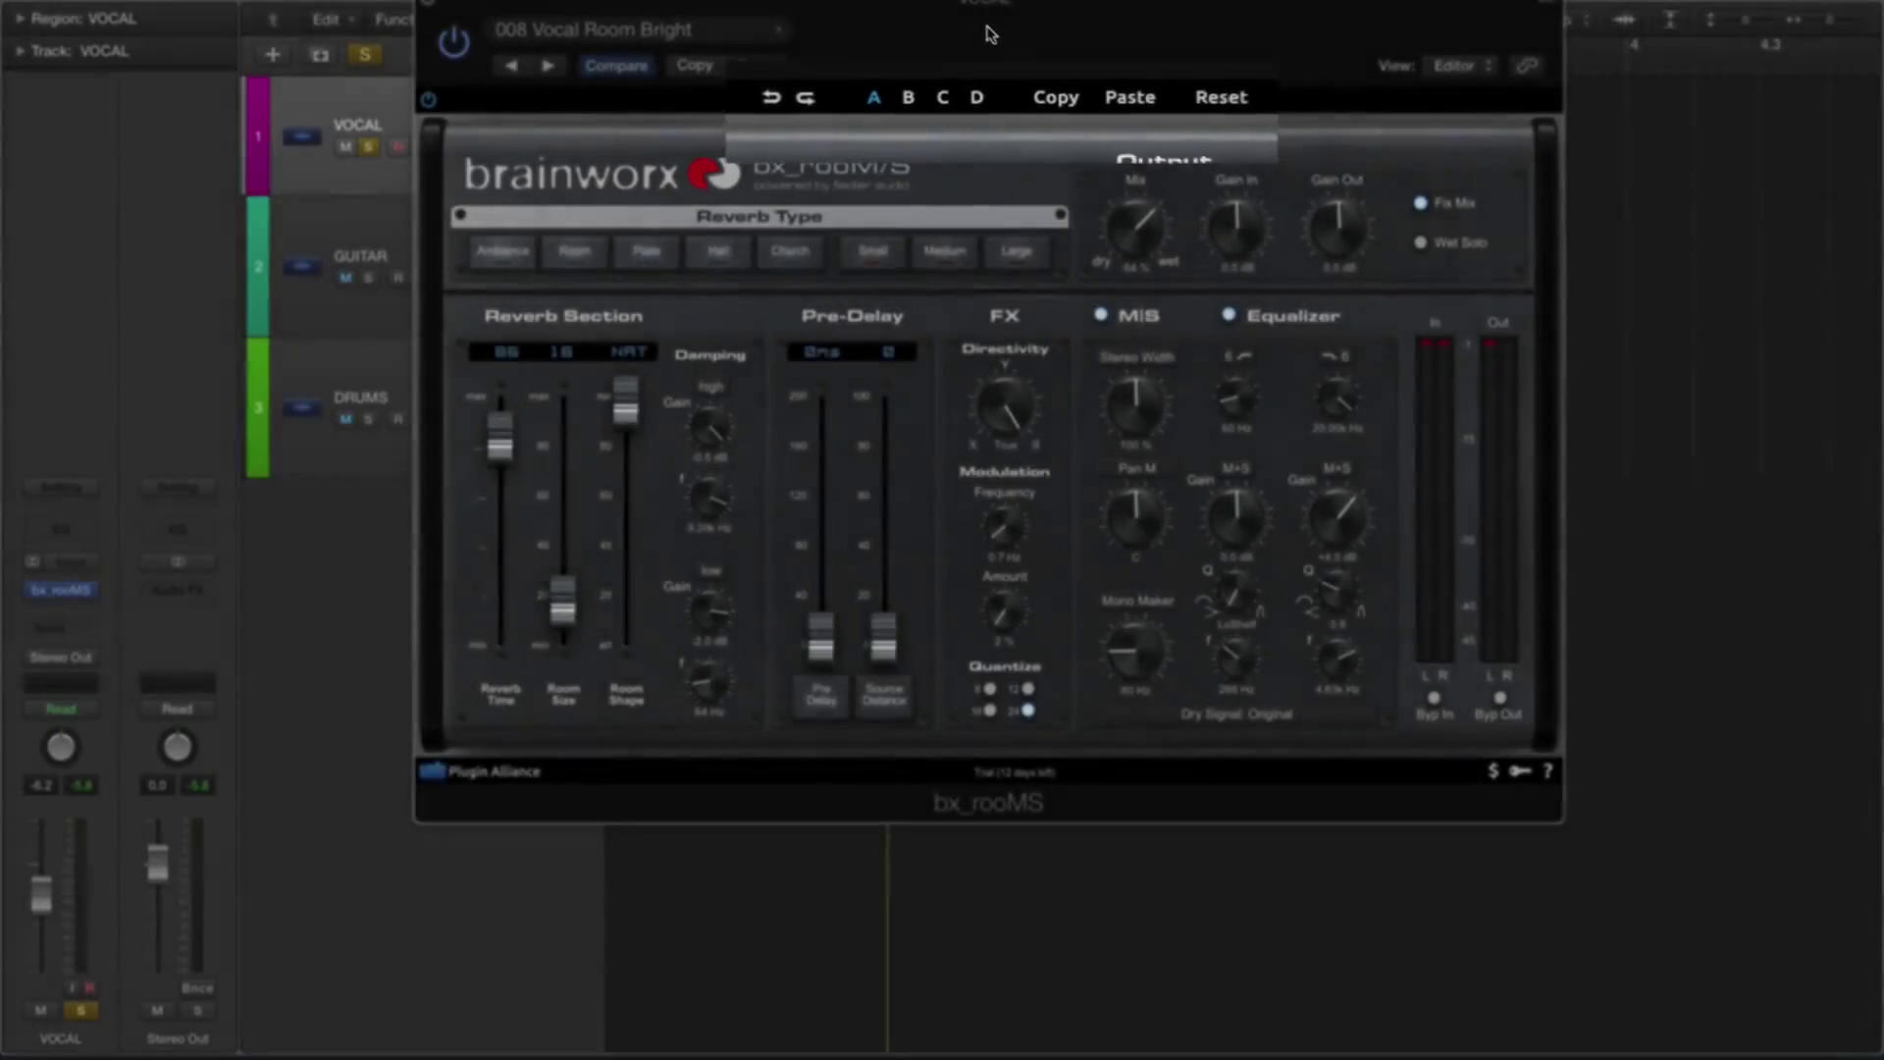
pyautogui.moveTo(979, 32); pyautogui.dragTo(1083, 107)
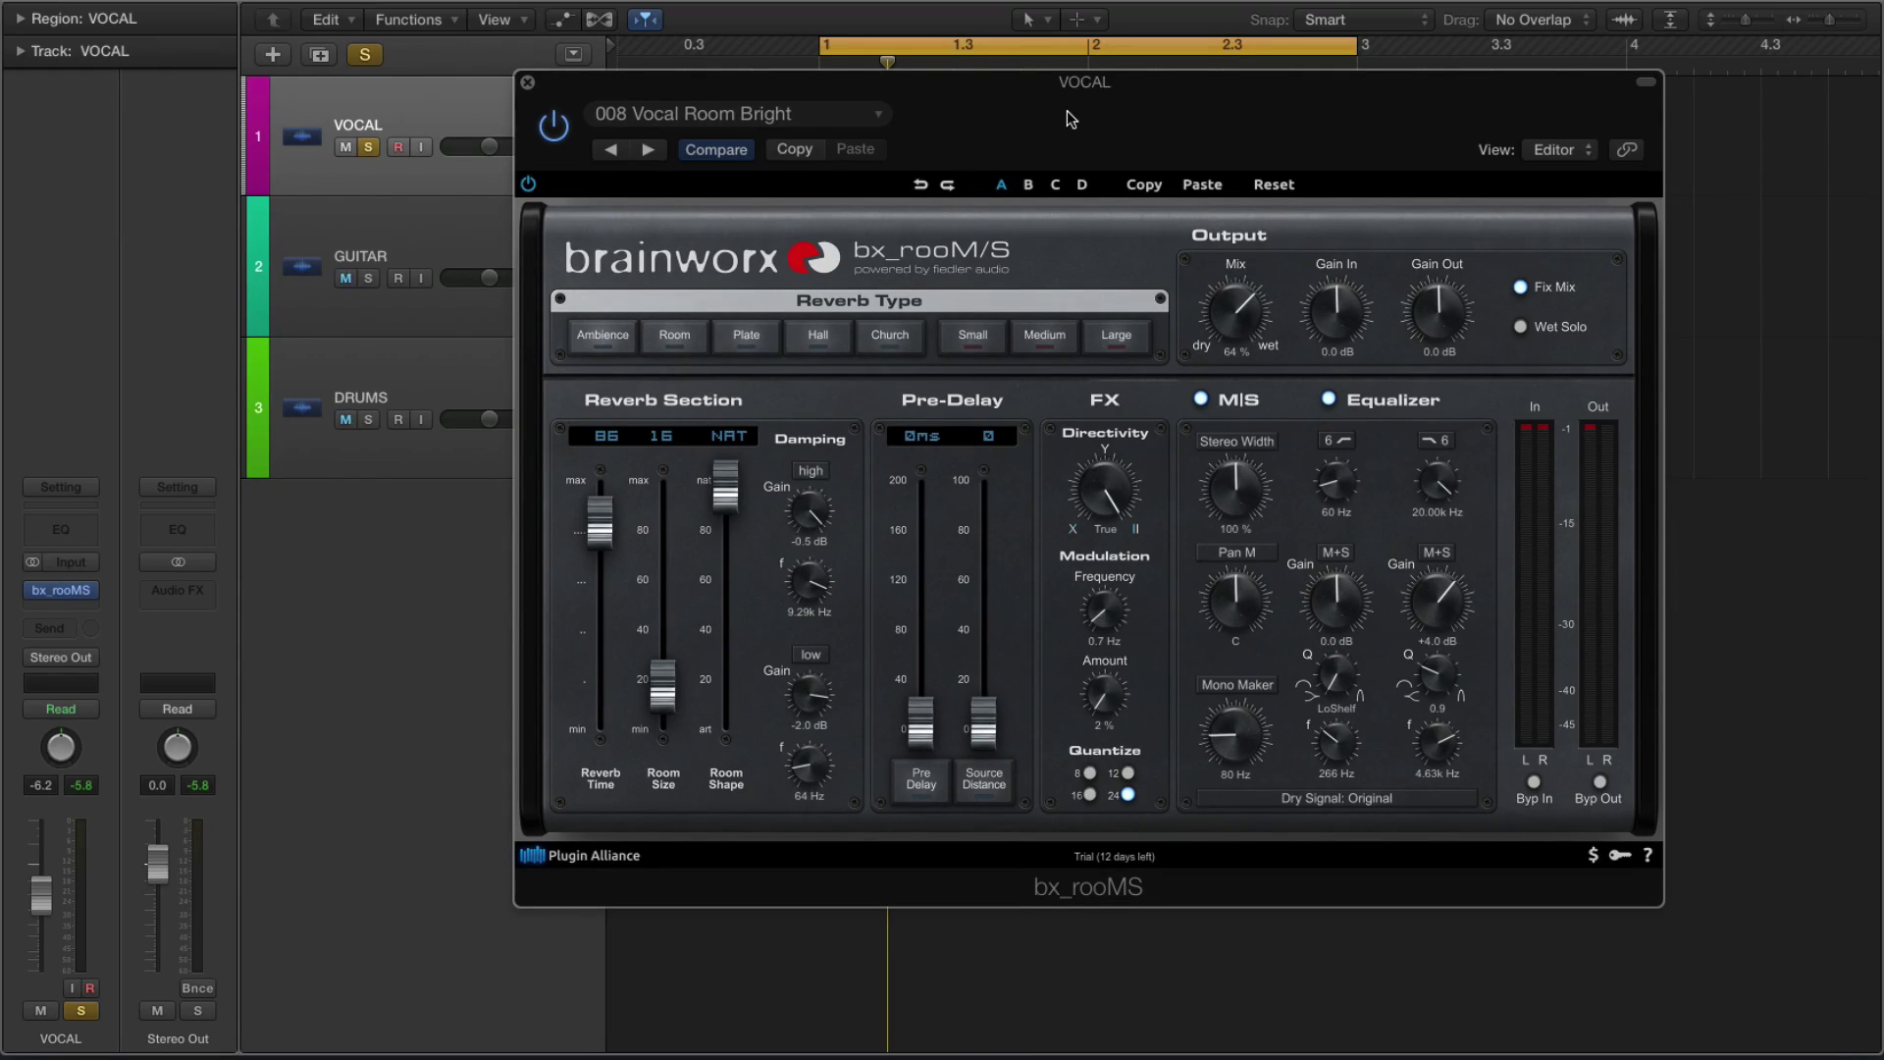
pyautogui.moveTo(1068, 110); pyautogui.dragTo(1030, 115)
# Step: Close the plug-in window, show track automation and choose the bx_rooMS Bank parameter for the VOCAL track's automation
pyautogui.click(486, 90)
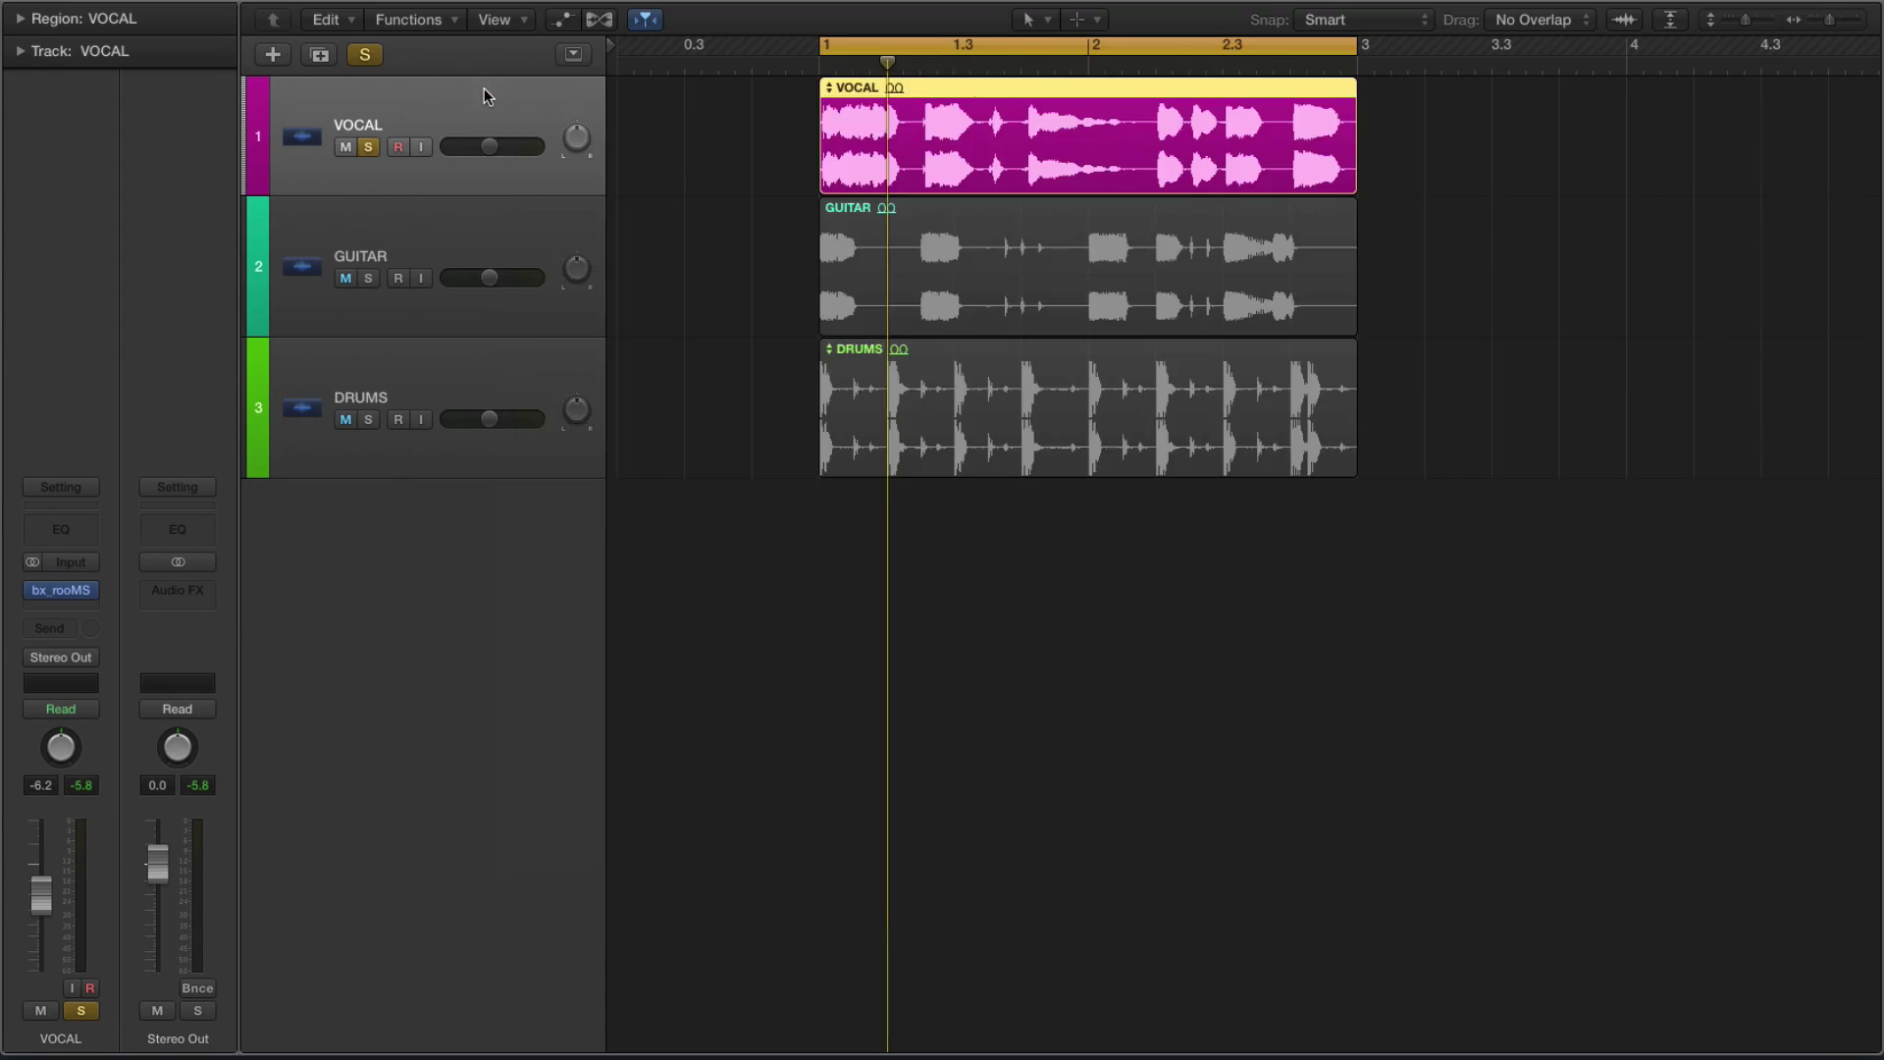
pyautogui.click(562, 20)
pyautogui.click(469, 145)
pyautogui.moveTo(547, 91)
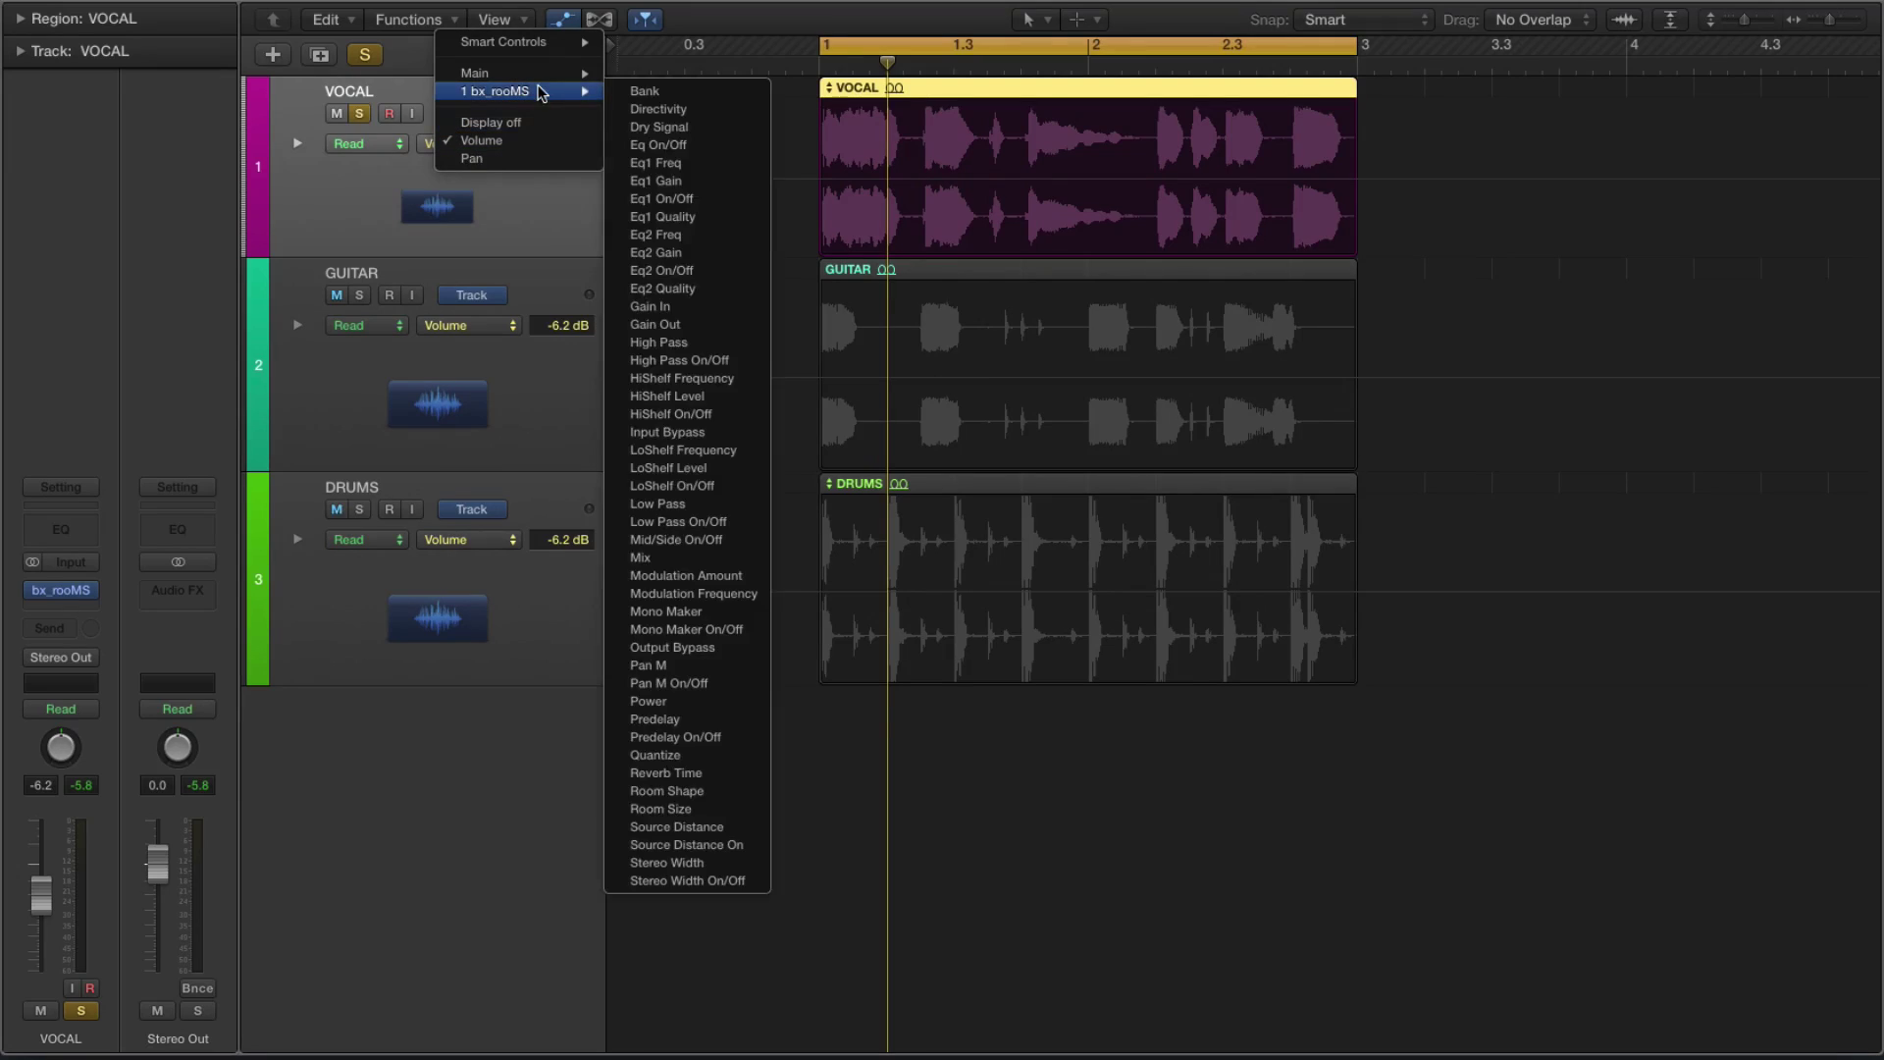
pyautogui.click(737, 235)
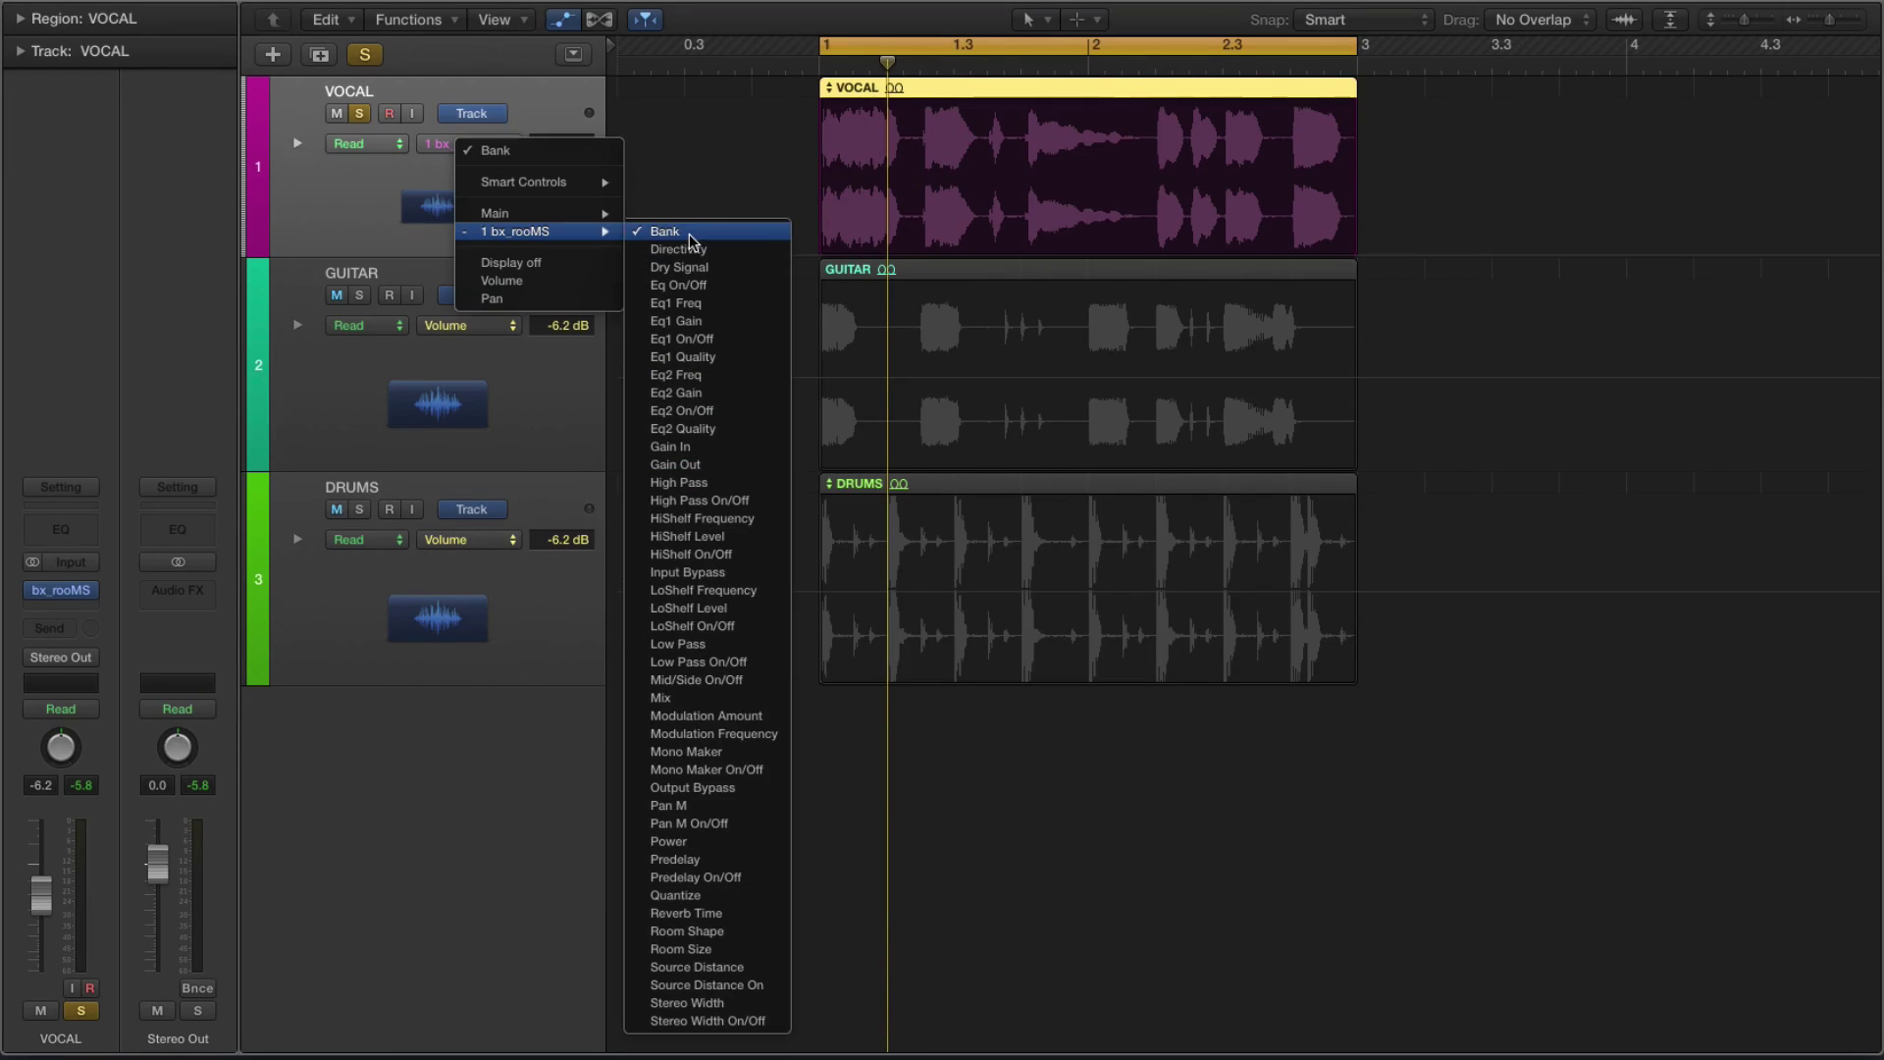
# Step: Add Bank automation points on the VOCAL track that switch from bank A to bank D just before bar 1
pyautogui.click(813, 263)
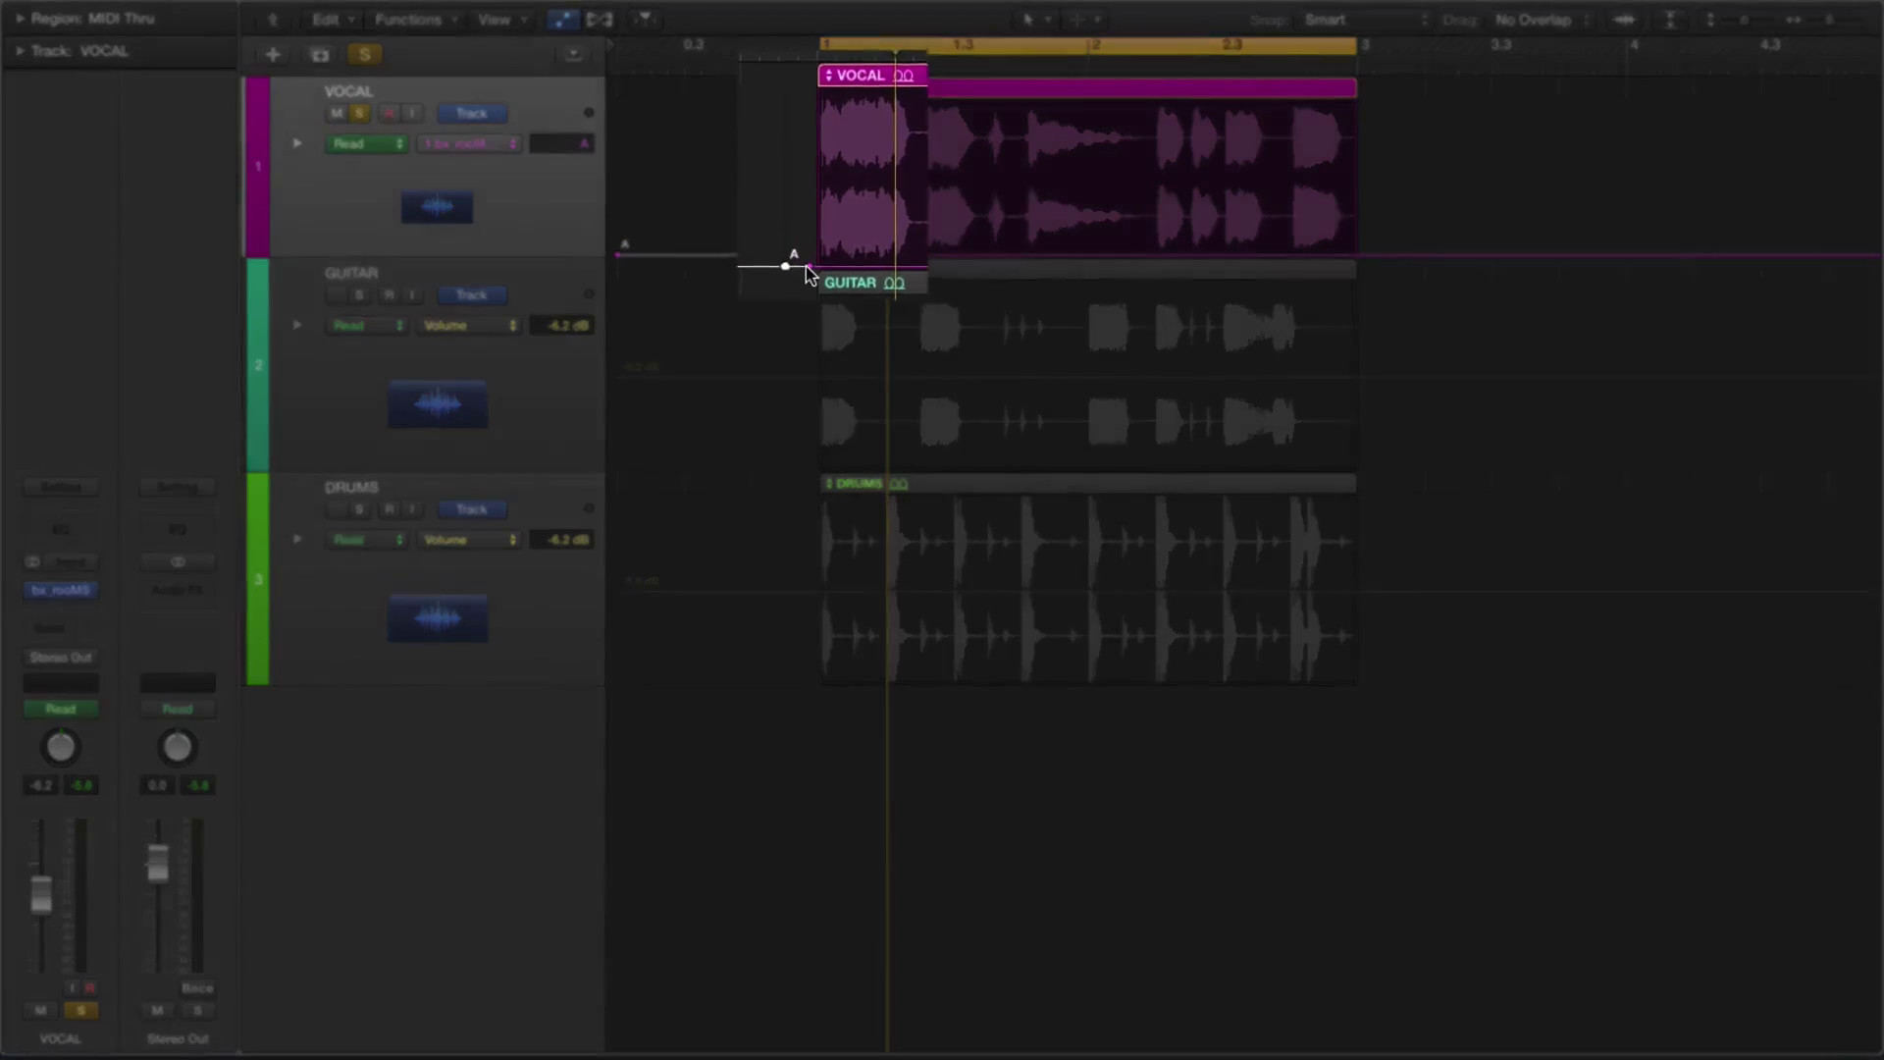
pyautogui.click(810, 256)
pyautogui.moveTo(806, 284); pyautogui.dragTo(804, 75)
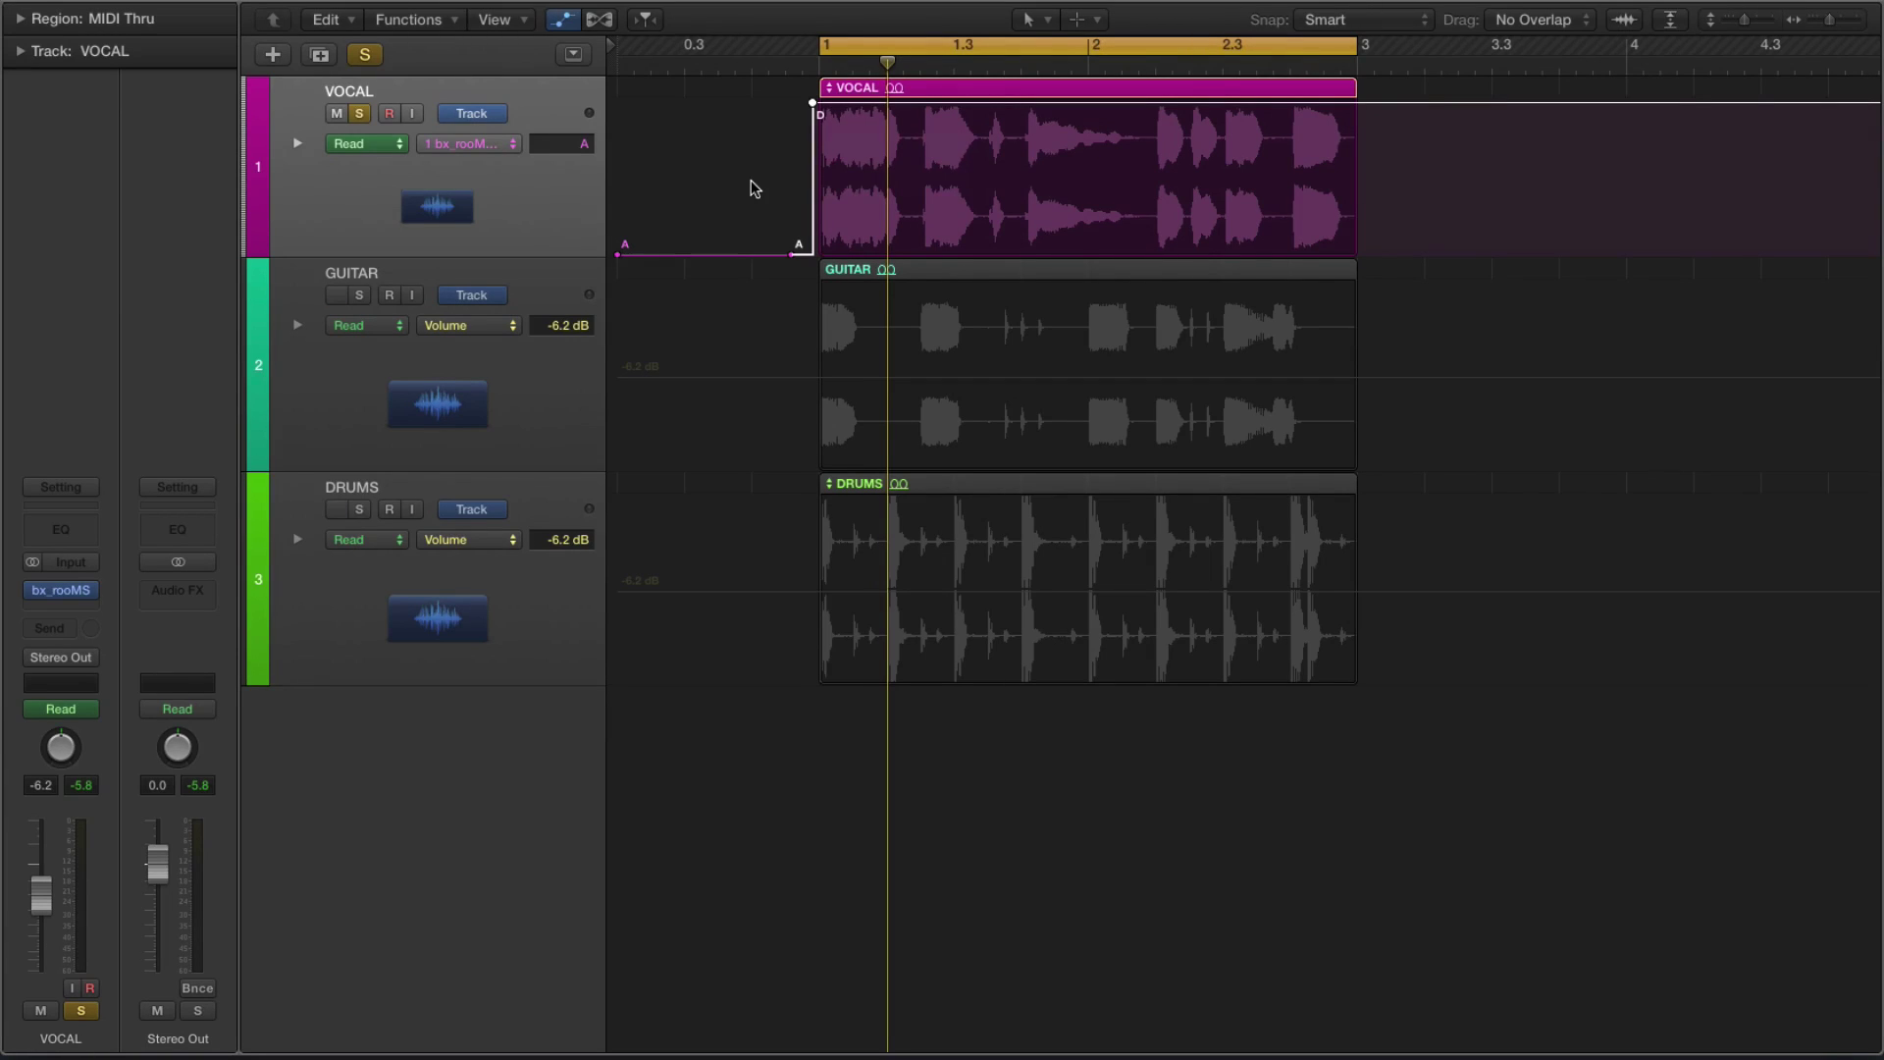
# Step: Delete the added Bank automation points just before bar 1 on the VOCAL track
pyautogui.doubleClick(813, 102)
pyautogui.click(793, 256)
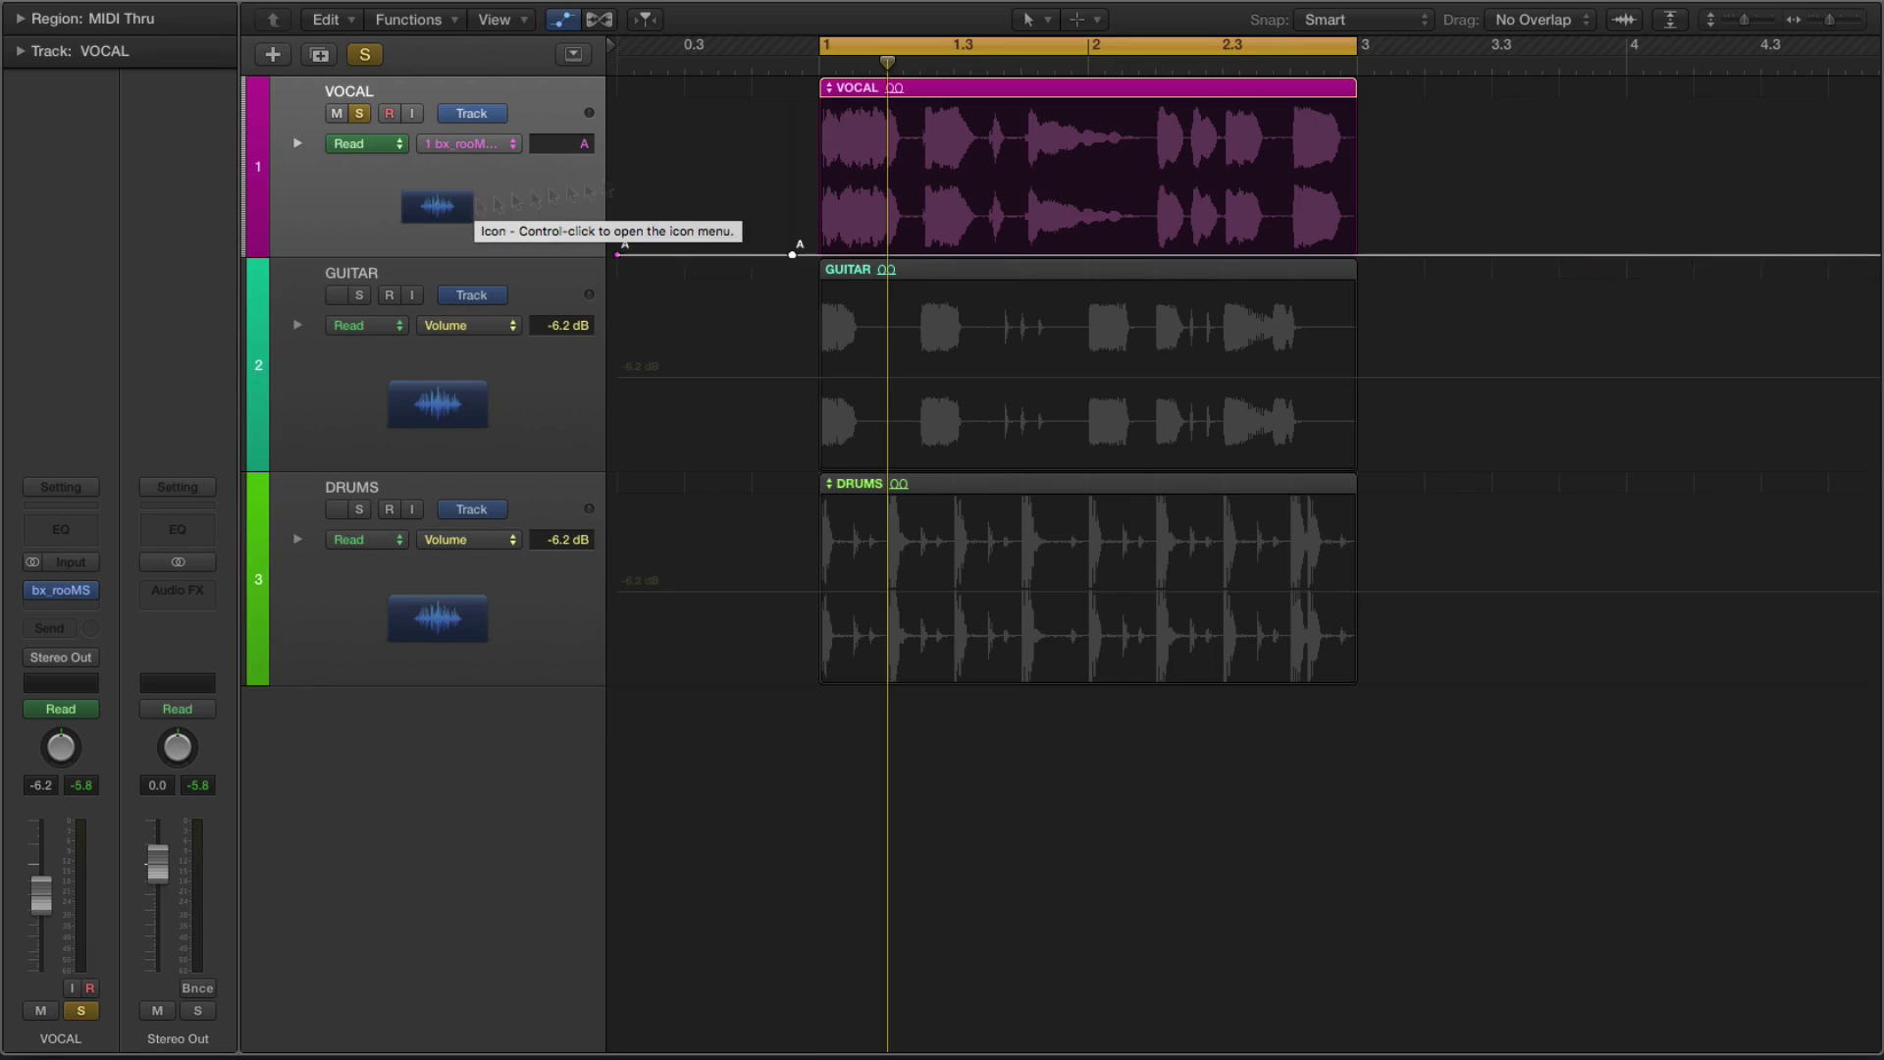
pyautogui.click(793, 256)
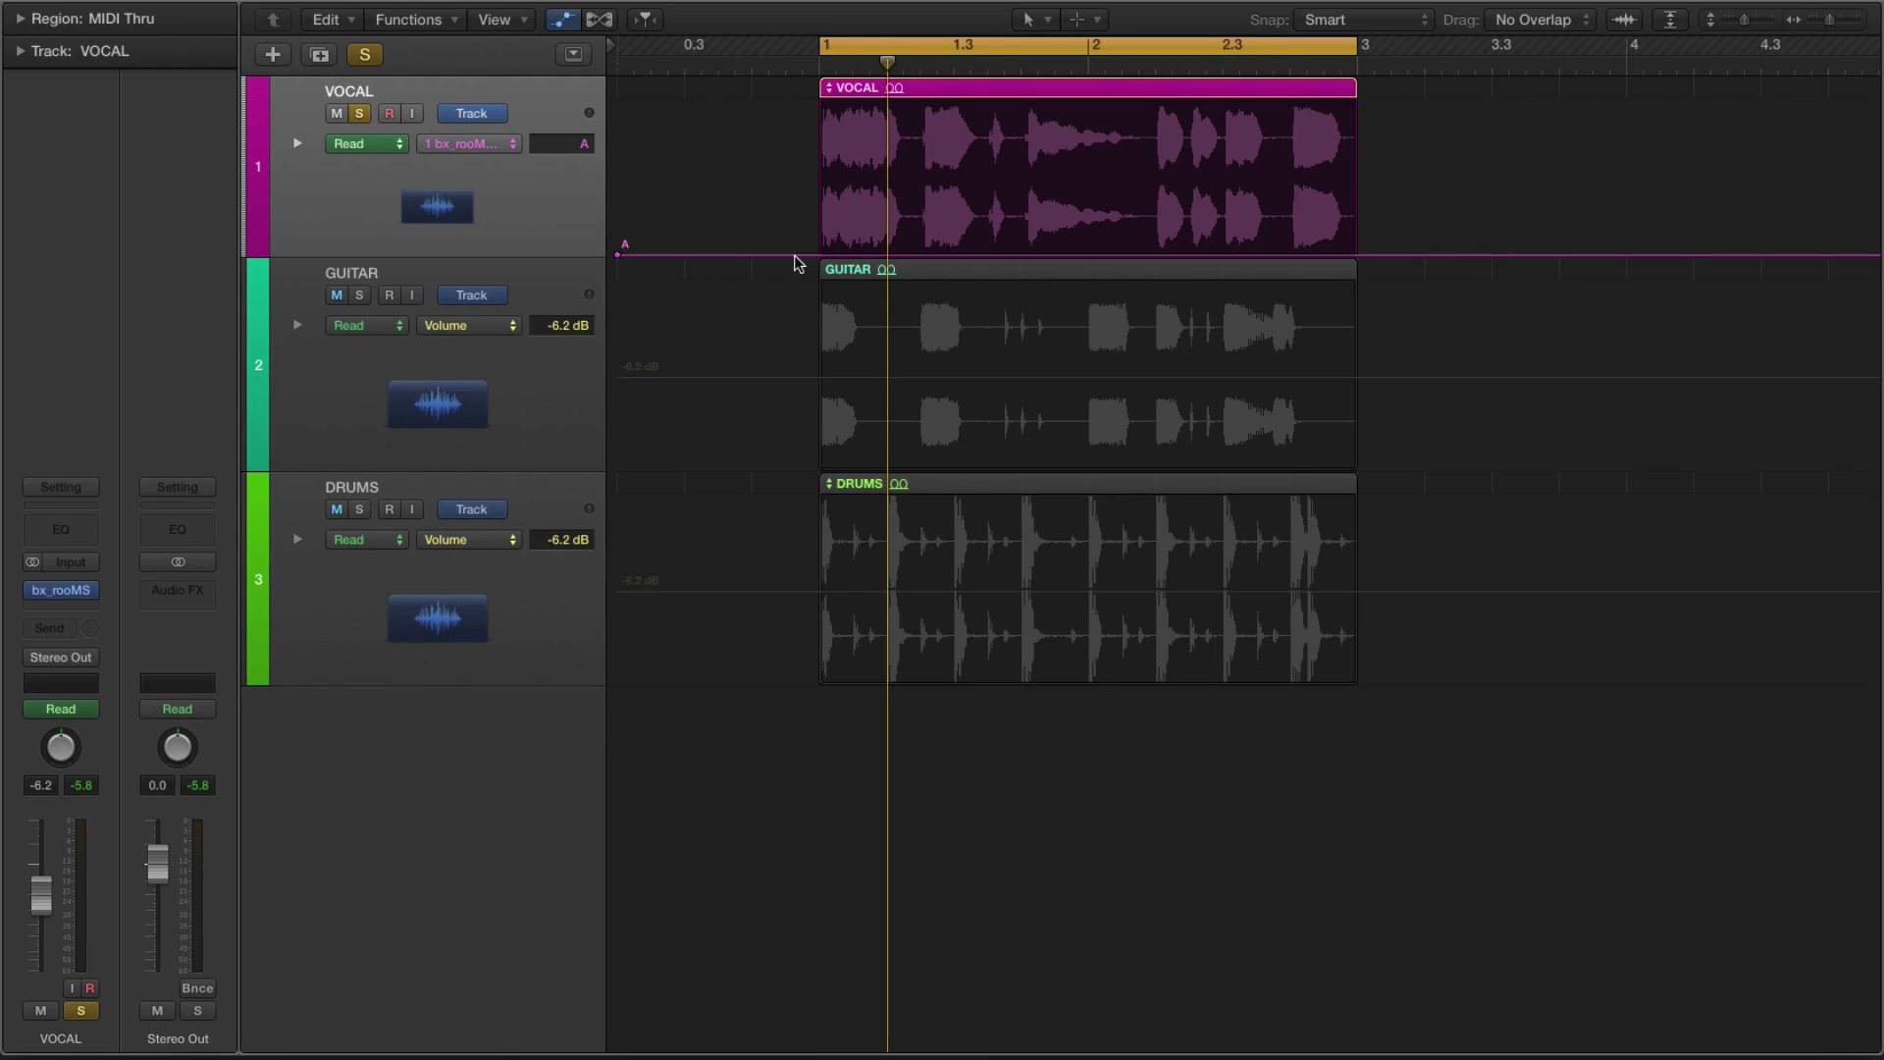
# Step: Reopen the bx_rooMS plug-in of the VOCAL track and move its window clear of the track headers
pyautogui.click(61, 591)
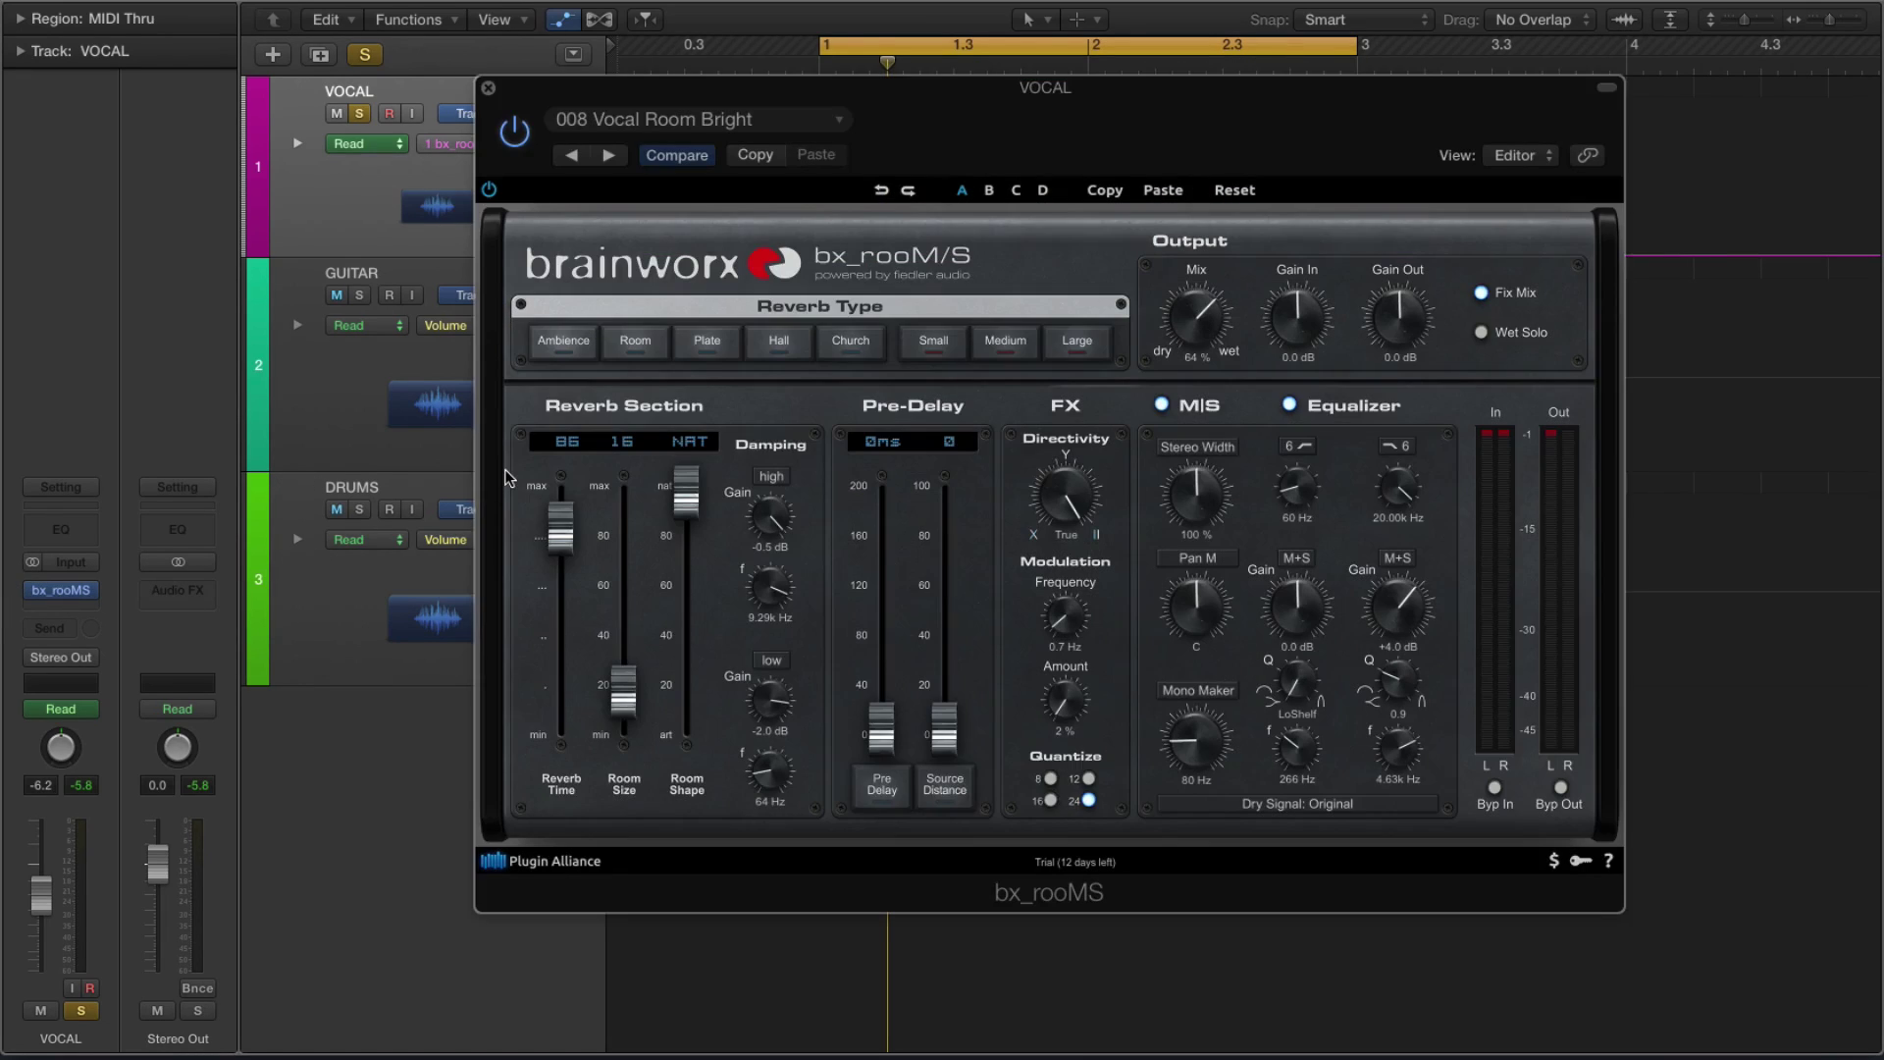
pyautogui.moveTo(1055, 116); pyautogui.dragTo(963, 80)
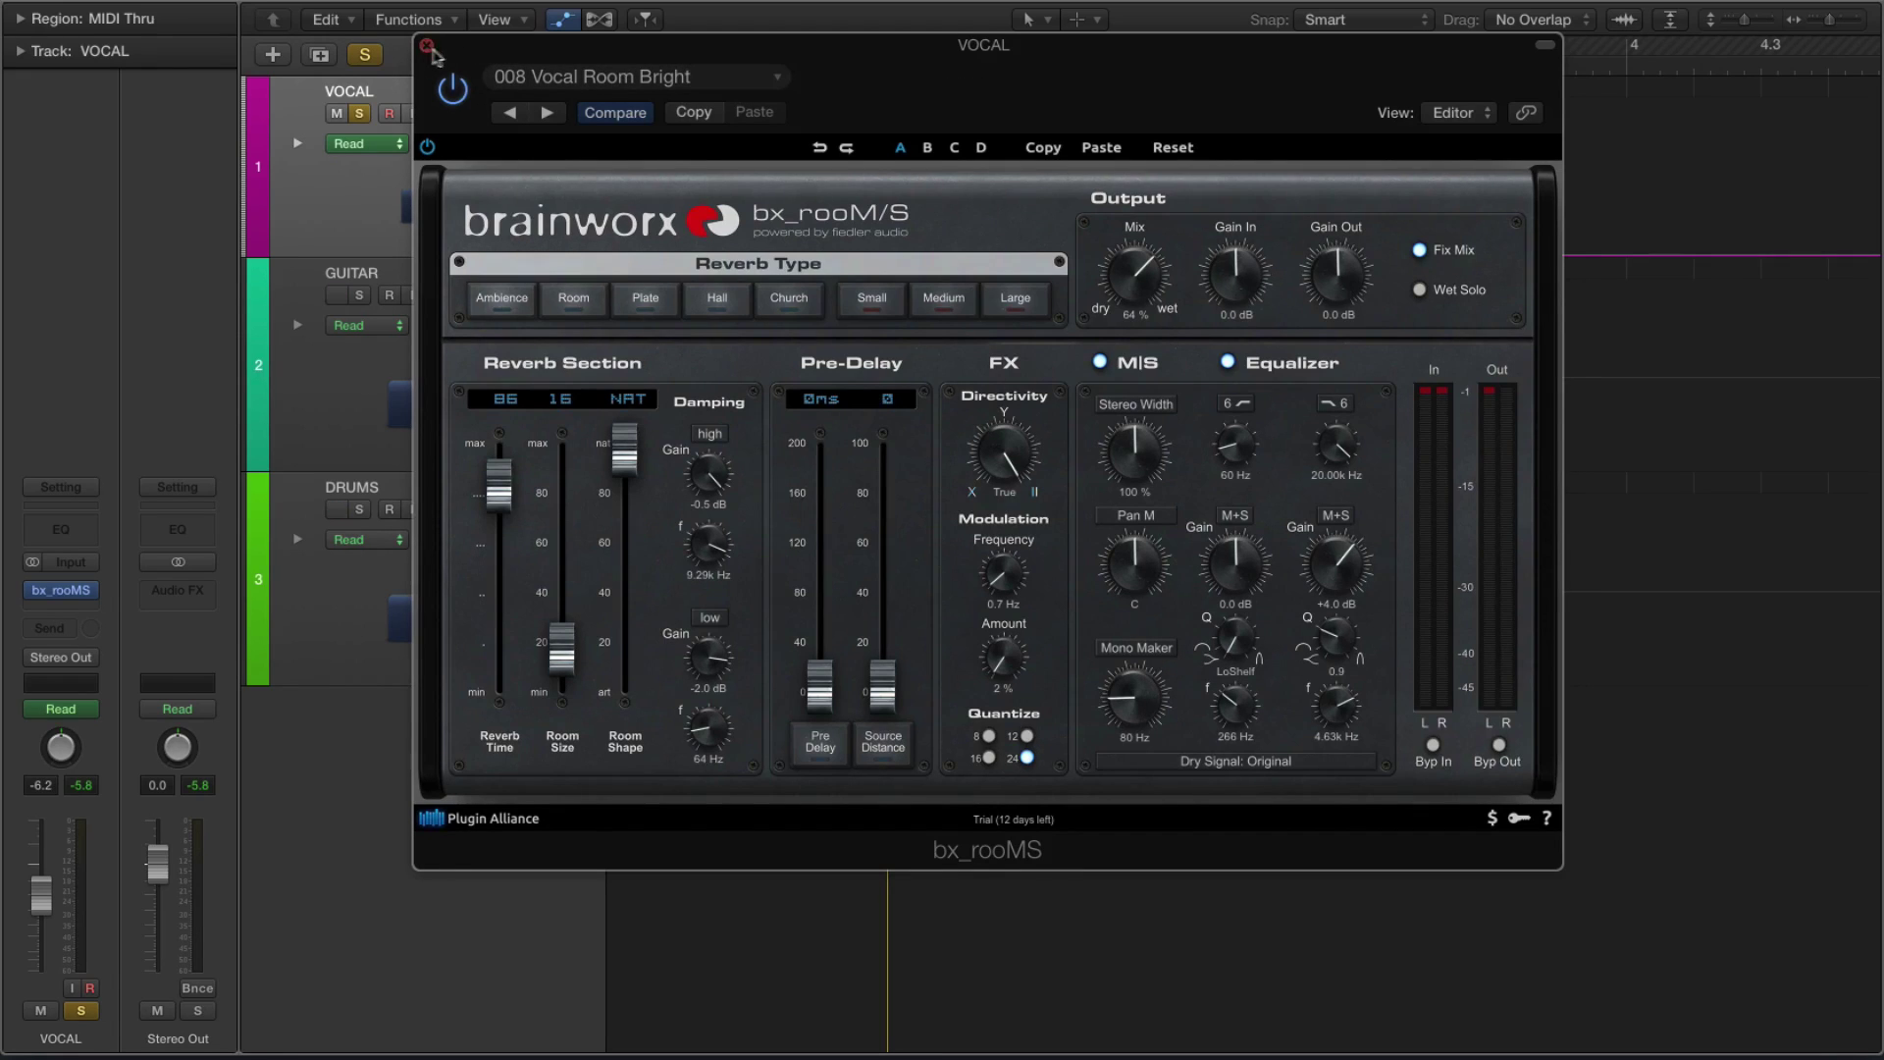
pyautogui.moveTo(988, 89); pyautogui.dragTo(939, 36)
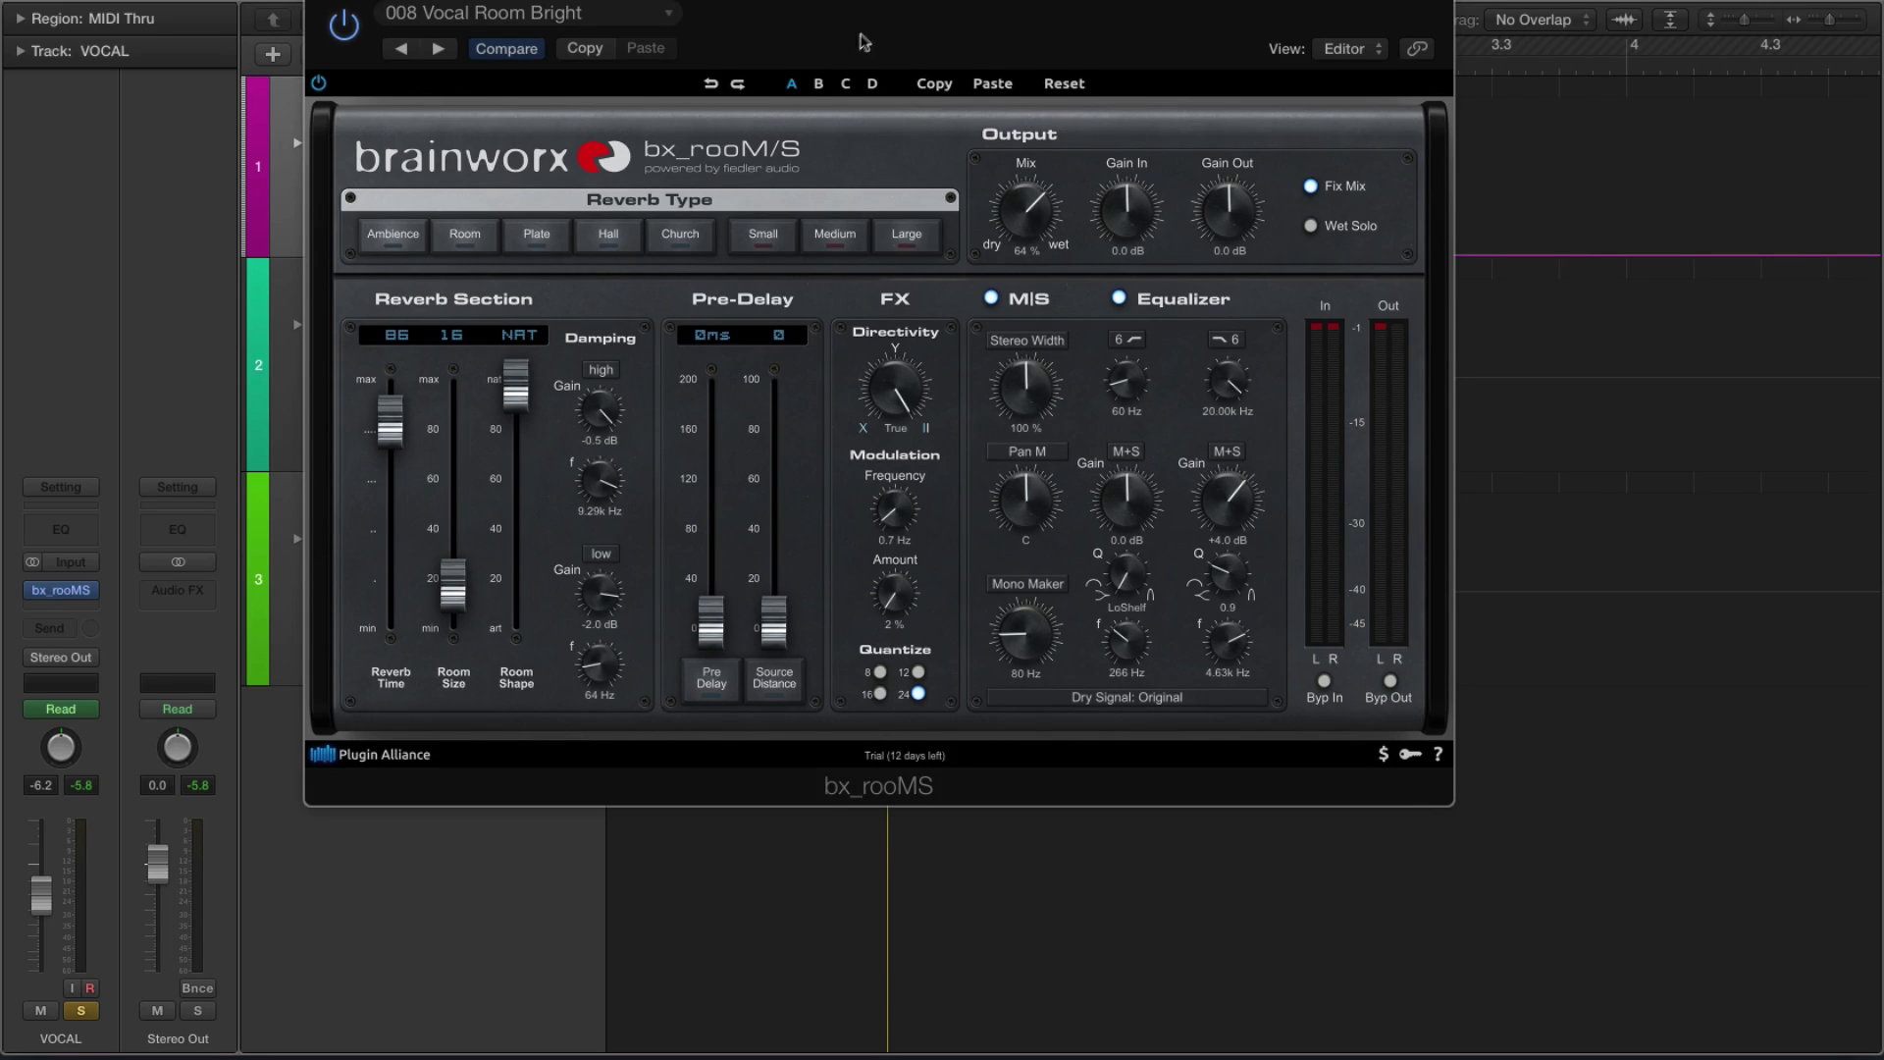
pyautogui.moveTo(857, 16); pyautogui.dragTo(835, 115)
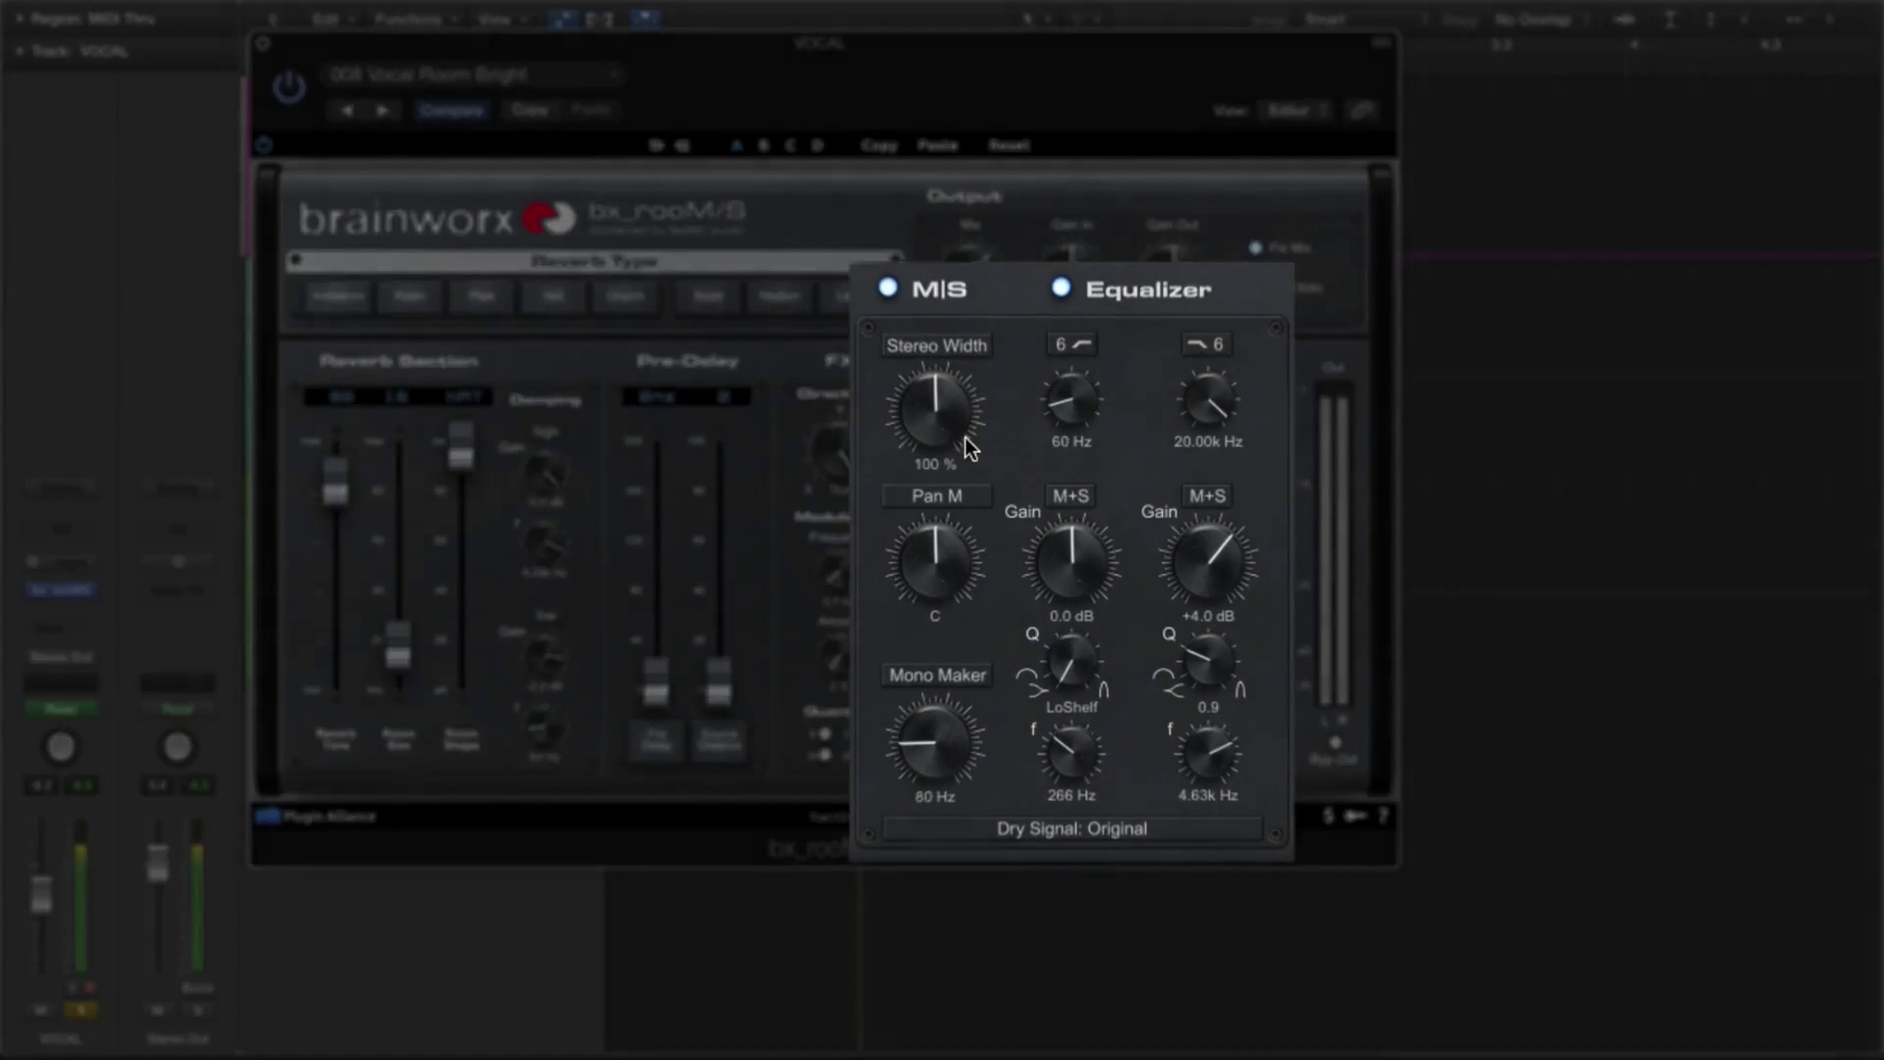
# Step: Play the vocal and try the reverb's Stereo Width at 291 %, Mono, 27 %, 100 % and 400 %
pyautogui.moveTo(937, 392); pyautogui.dragTo(943, 324)
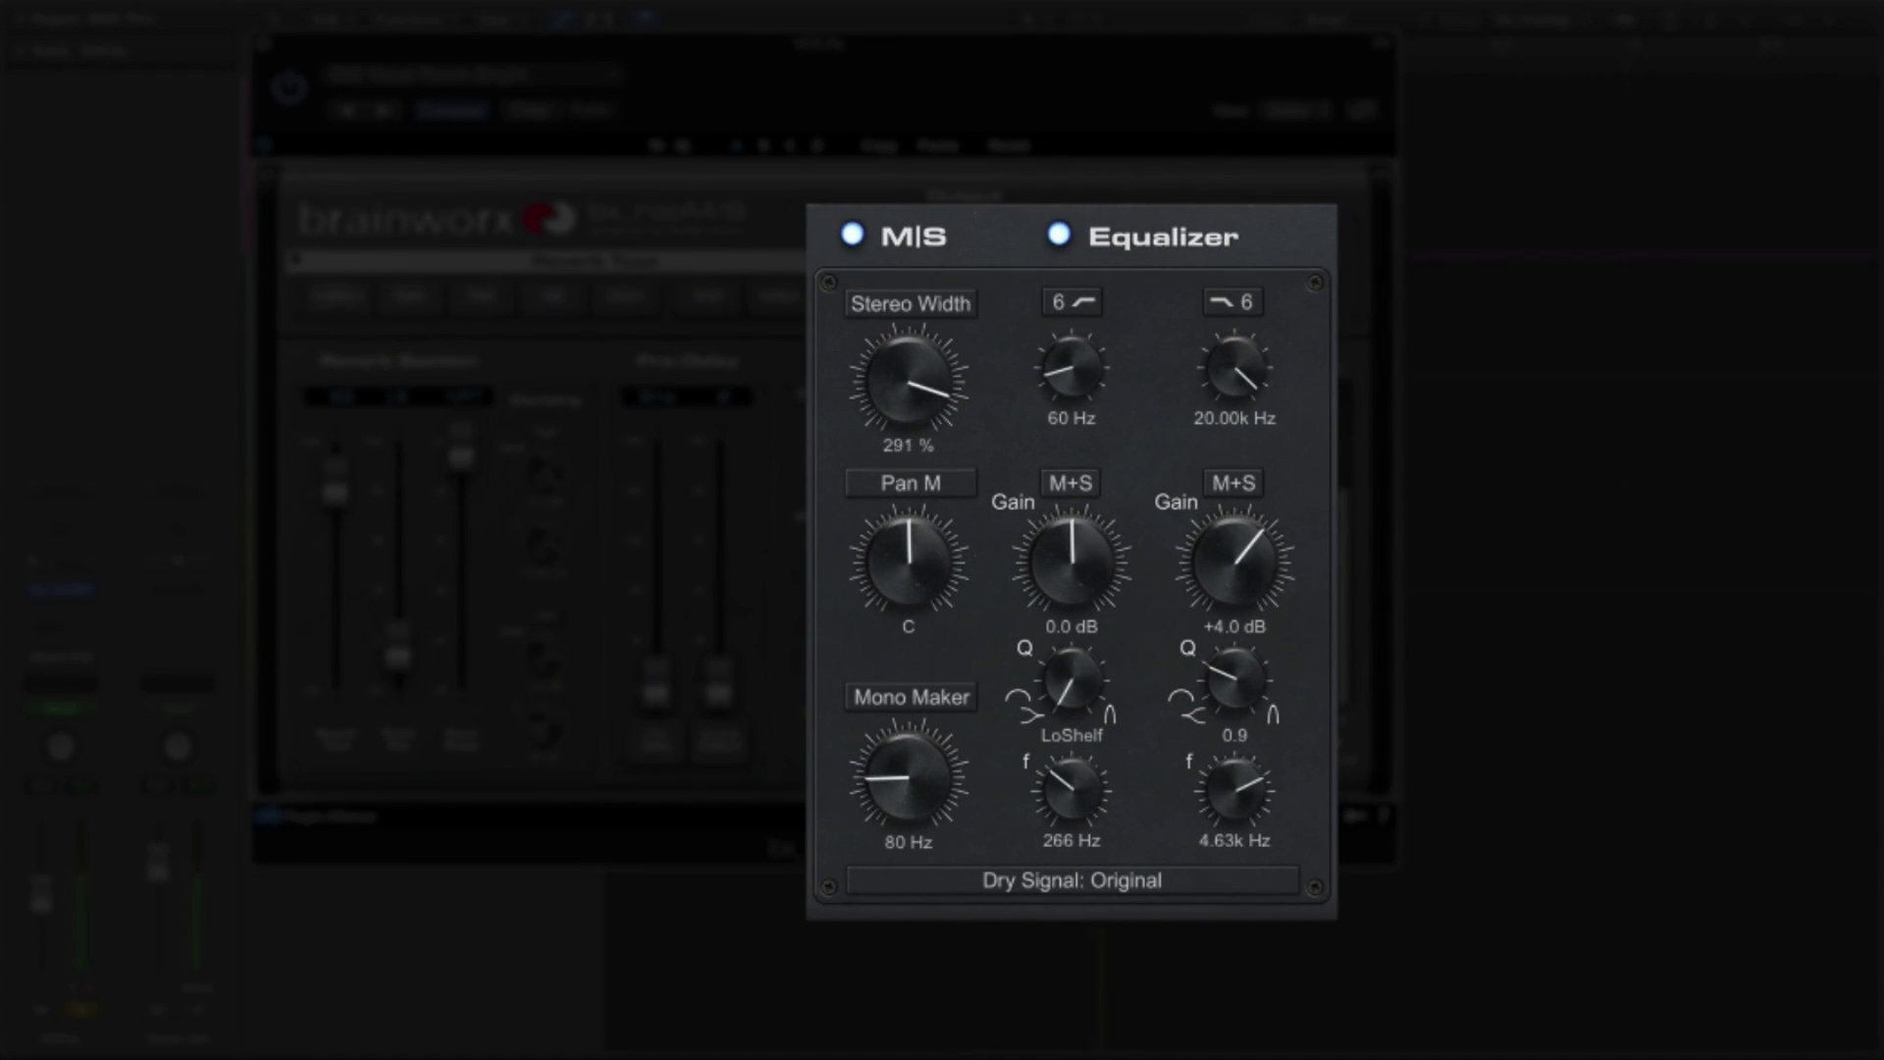
pyautogui.moveTo(908, 392); pyautogui.dragTo(935, 718)
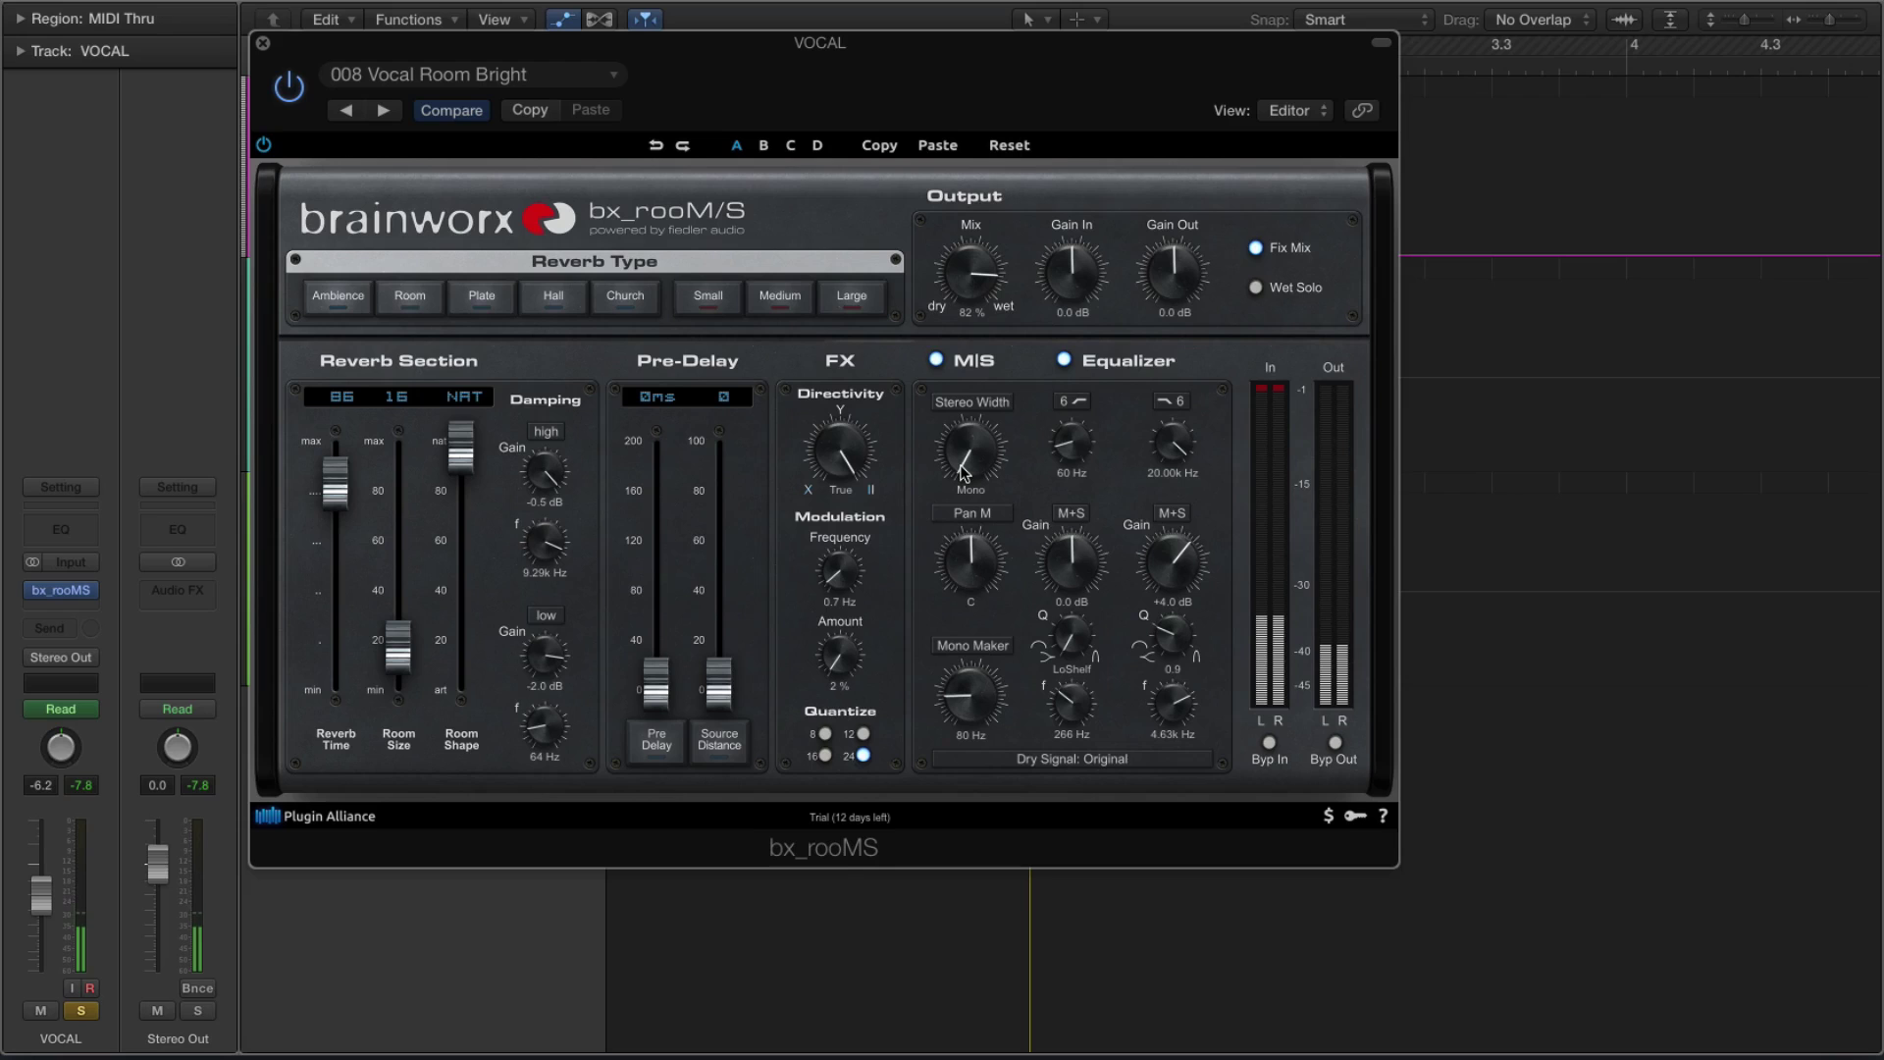
pyautogui.moveTo(961, 467); pyautogui.dragTo(965, 415)
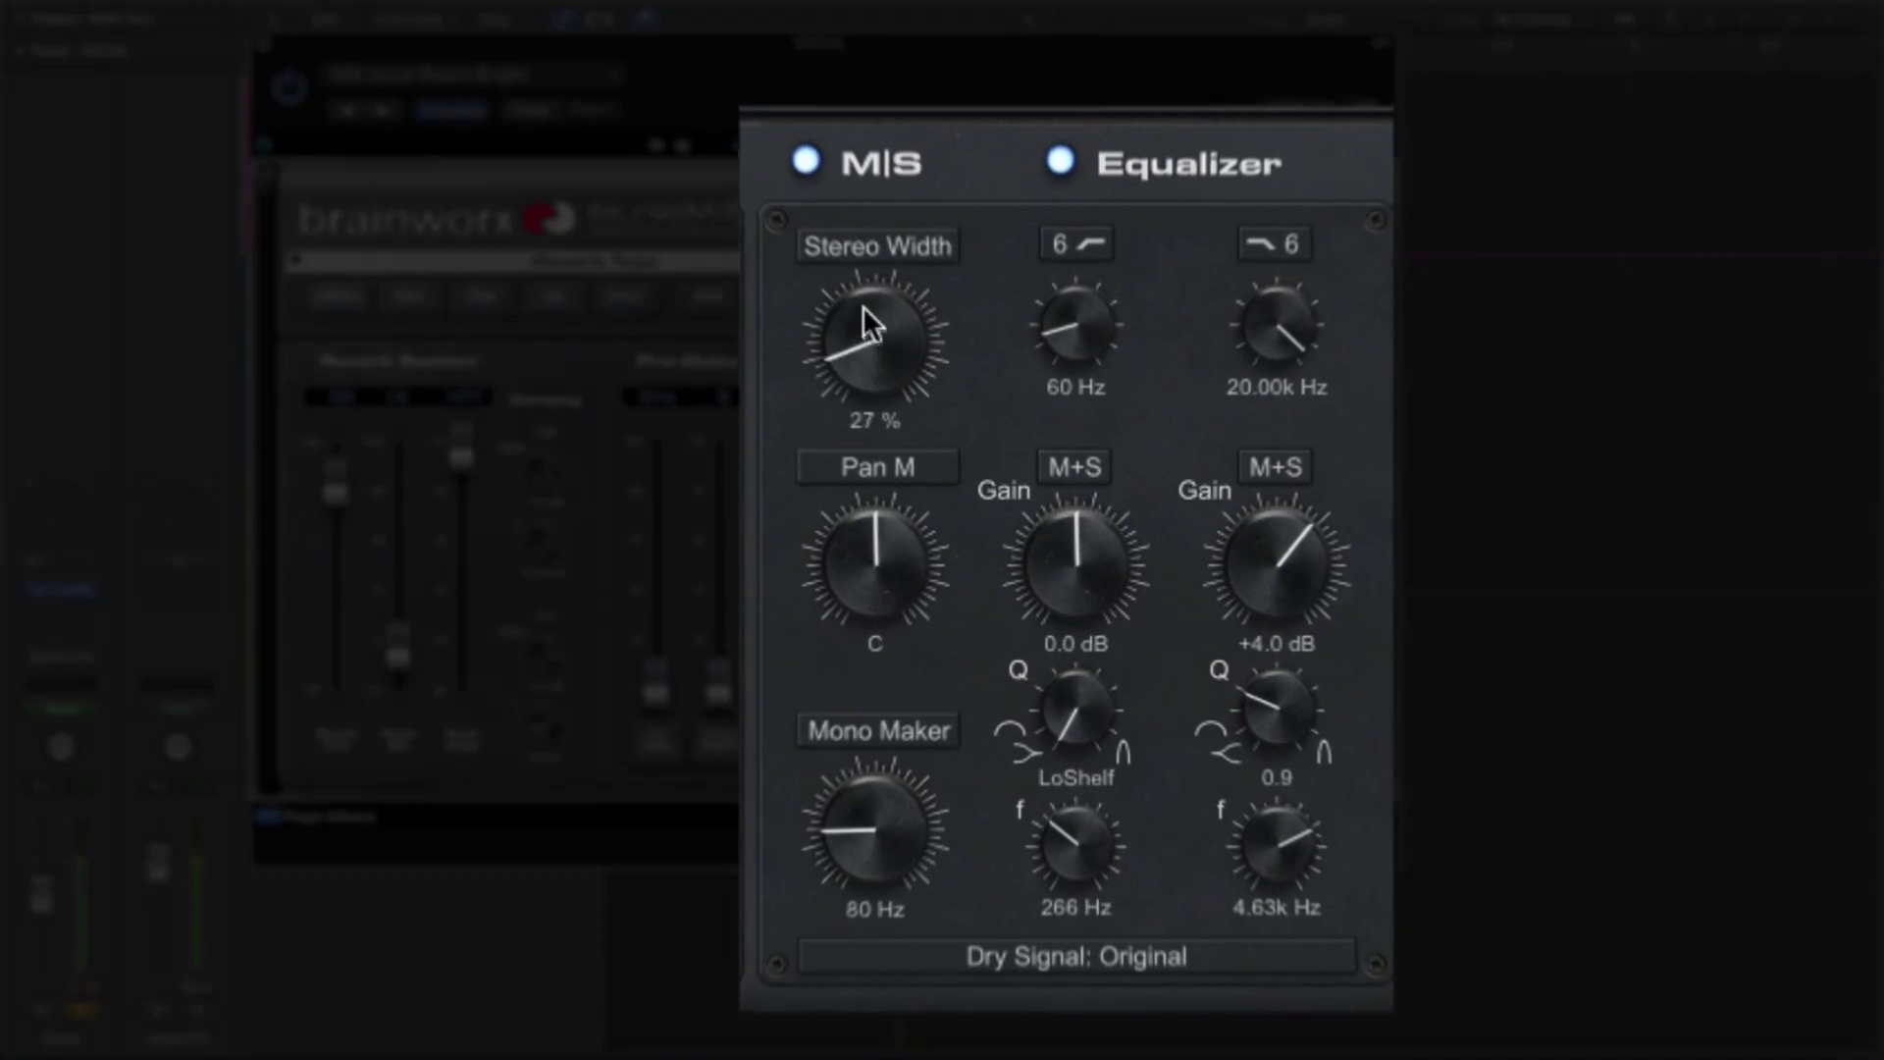
pyautogui.moveTo(857, 263); pyautogui.dragTo(886, 195)
pyautogui.moveTo(889, 190); pyautogui.dragTo(887, 192)
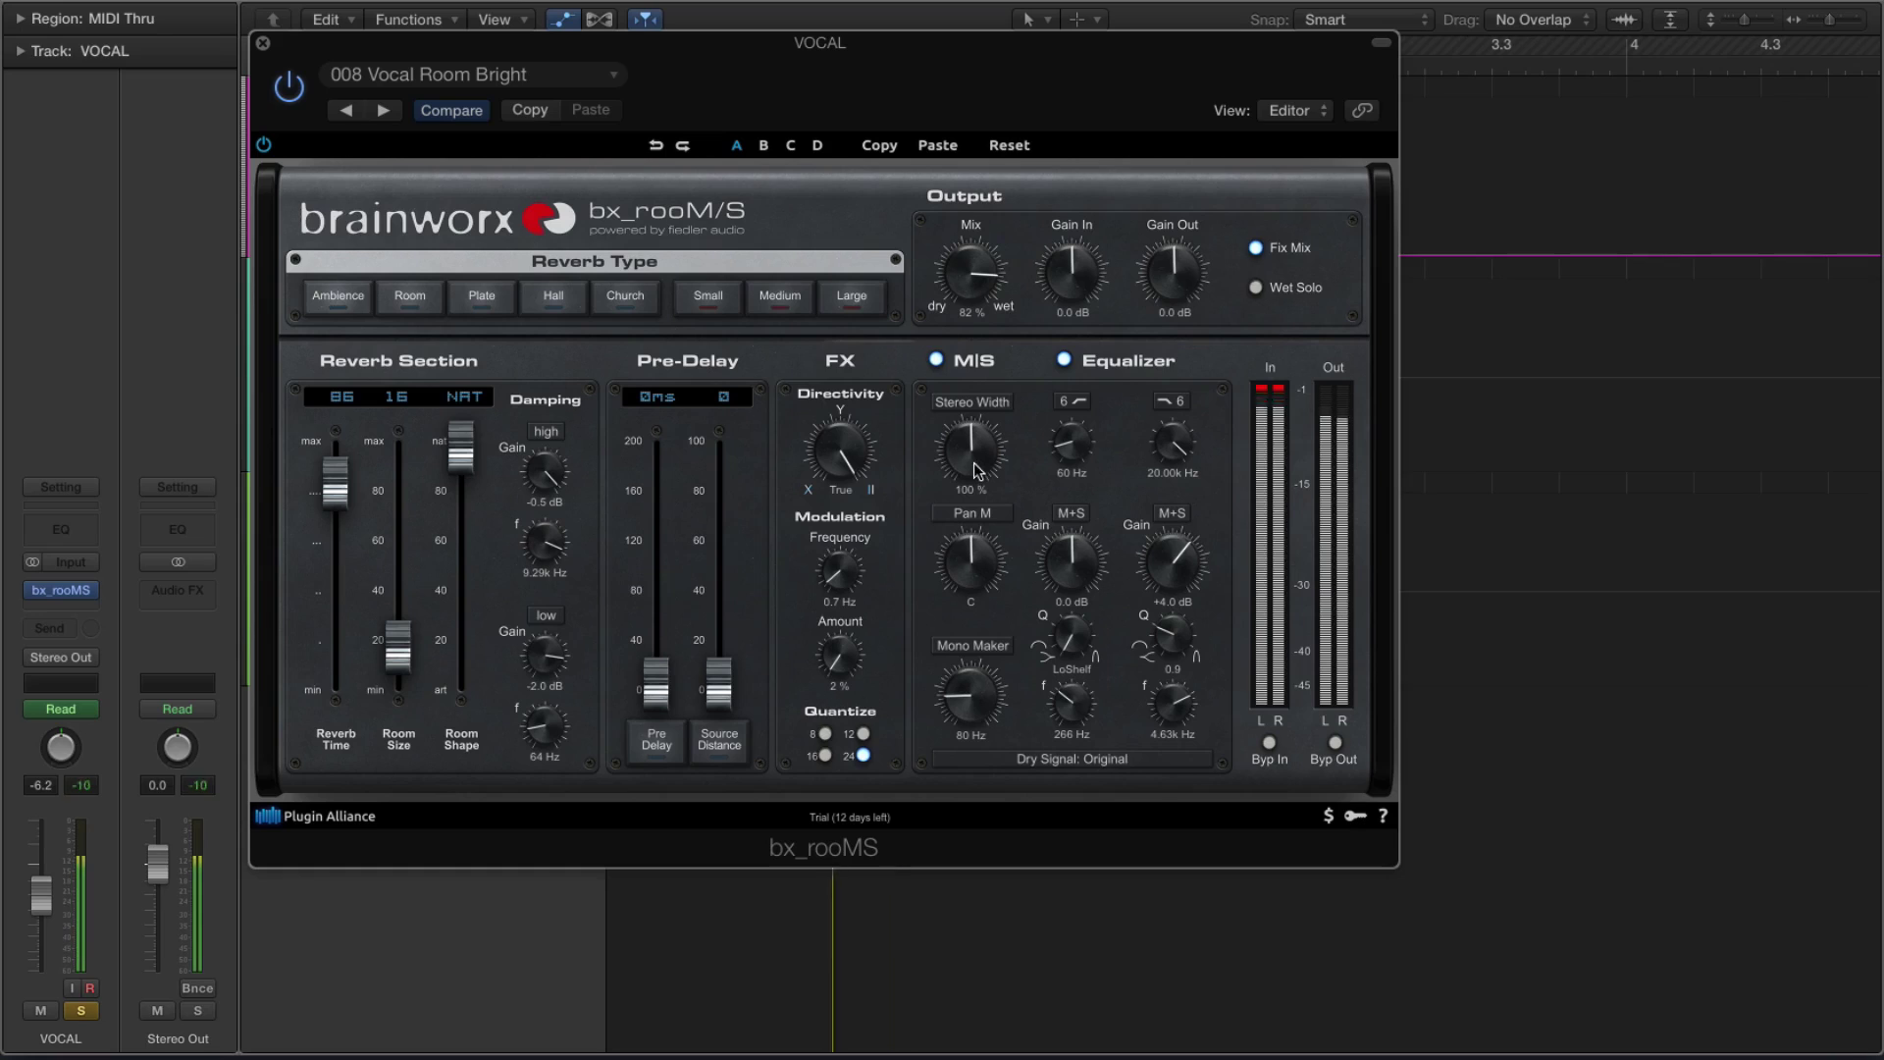
pyautogui.moveTo(974, 471); pyautogui.dragTo(982, 364)
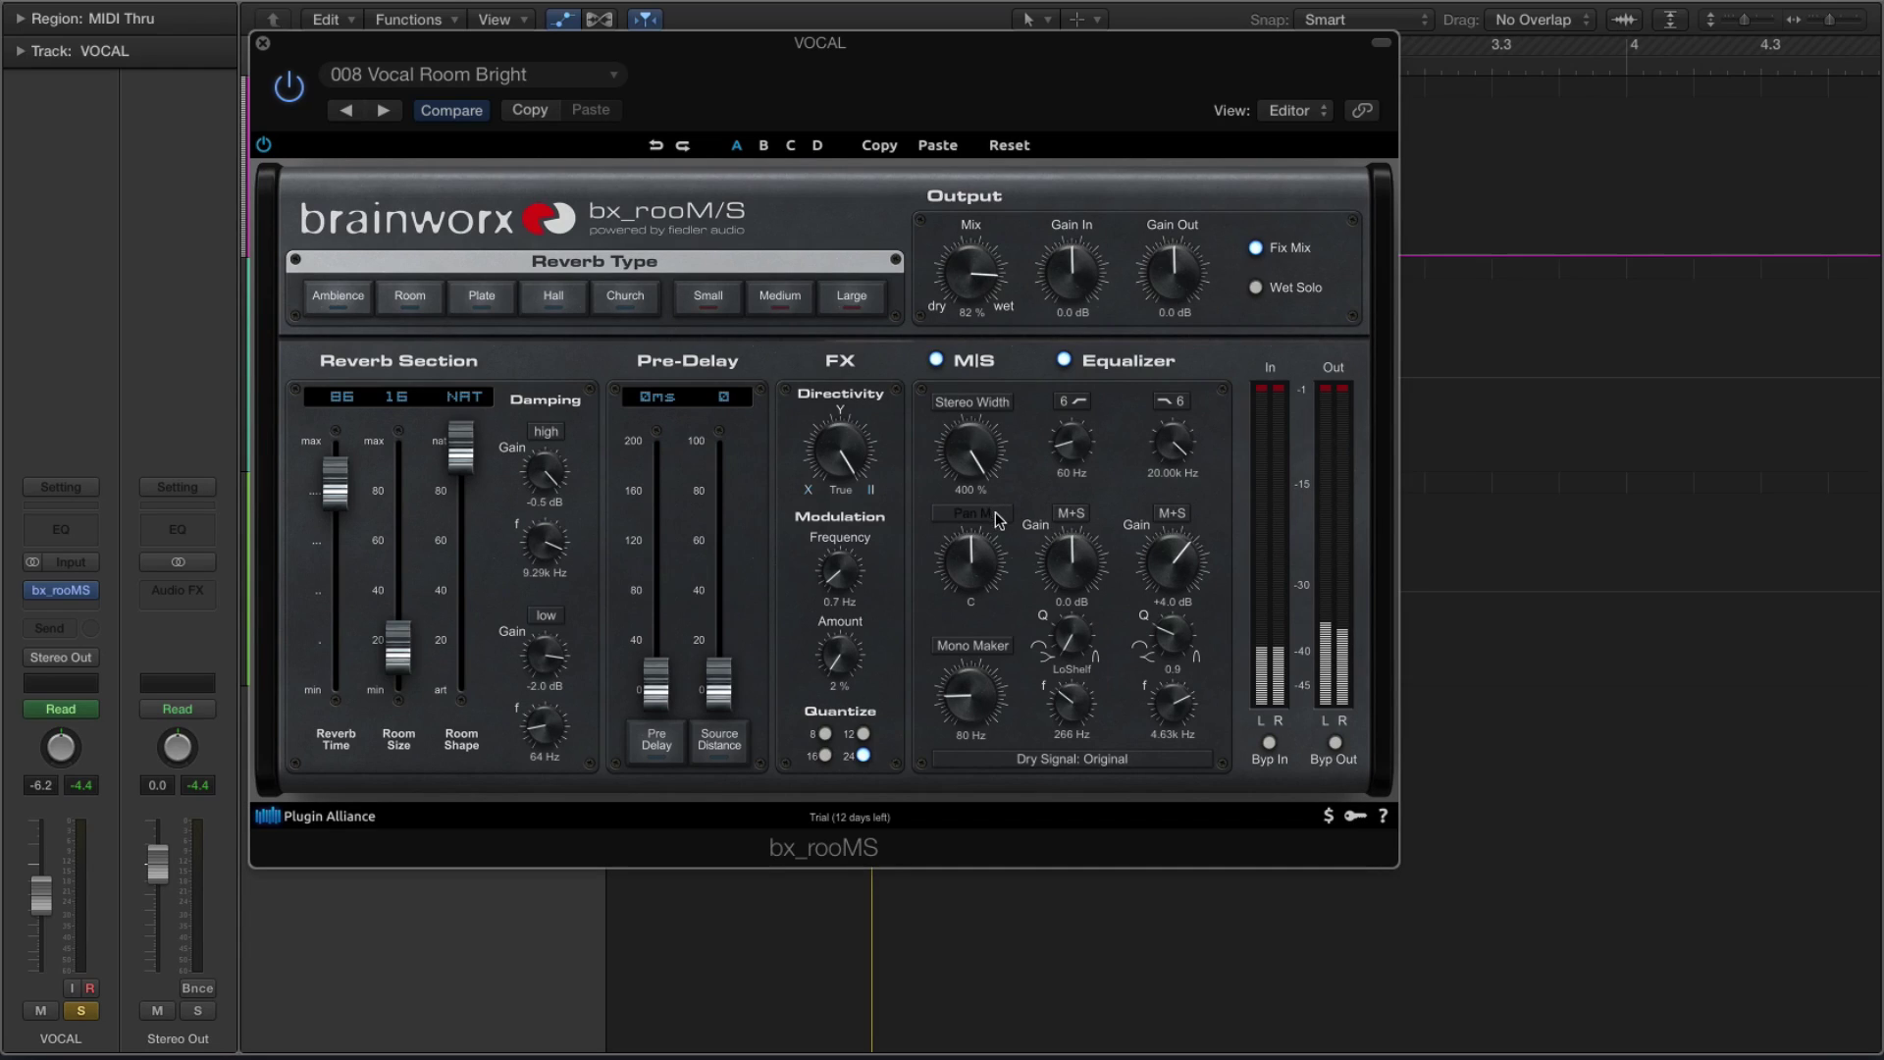
# Step: Collapse the reverb's Stereo Width to Mono and set Pan M to 100 L
pyautogui.moveTo(974, 550); pyautogui.dragTo(982, 584)
pyautogui.moveTo(972, 458); pyautogui.dragTo(985, 764)
pyautogui.moveTo(996, 562); pyautogui.dragTo(980, 631)
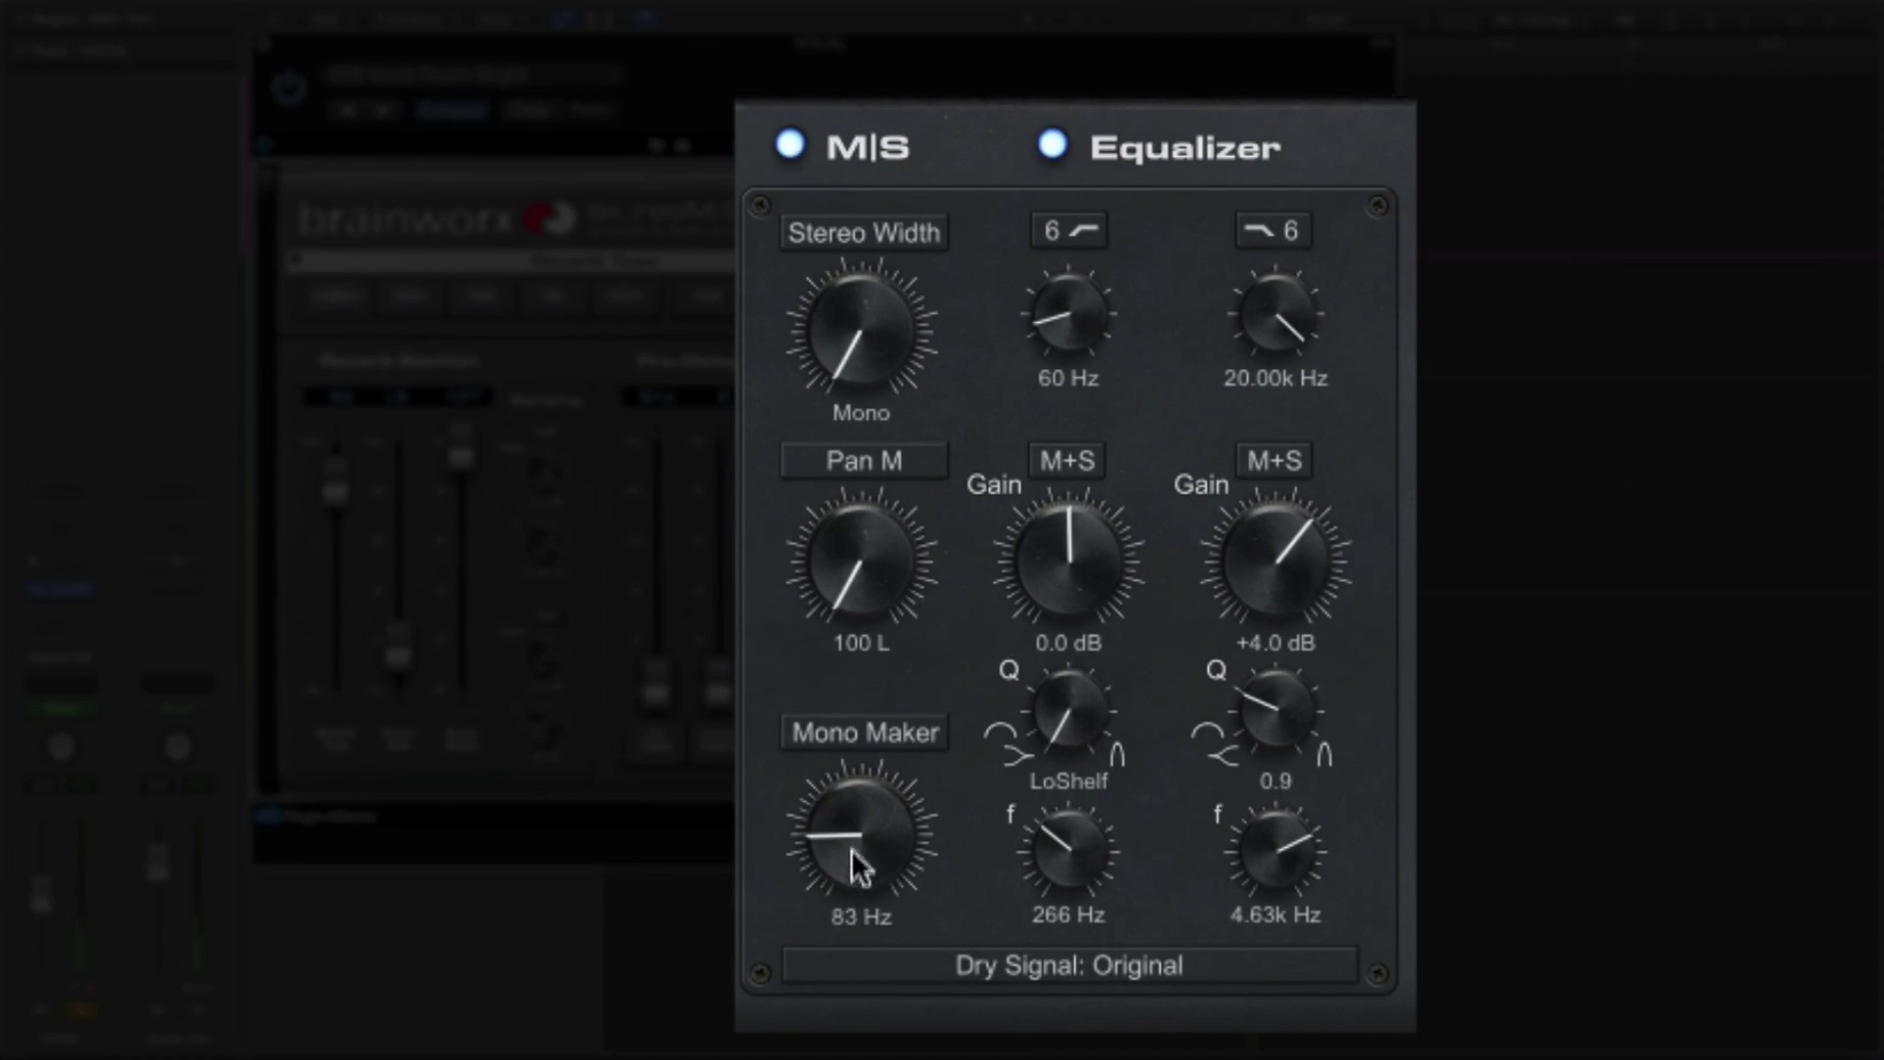
# Step: Try the Mono Maker at 326 Hz and Off, settling on 465 Hz
pyautogui.moveTo(852, 852); pyautogui.dragTo(851, 791)
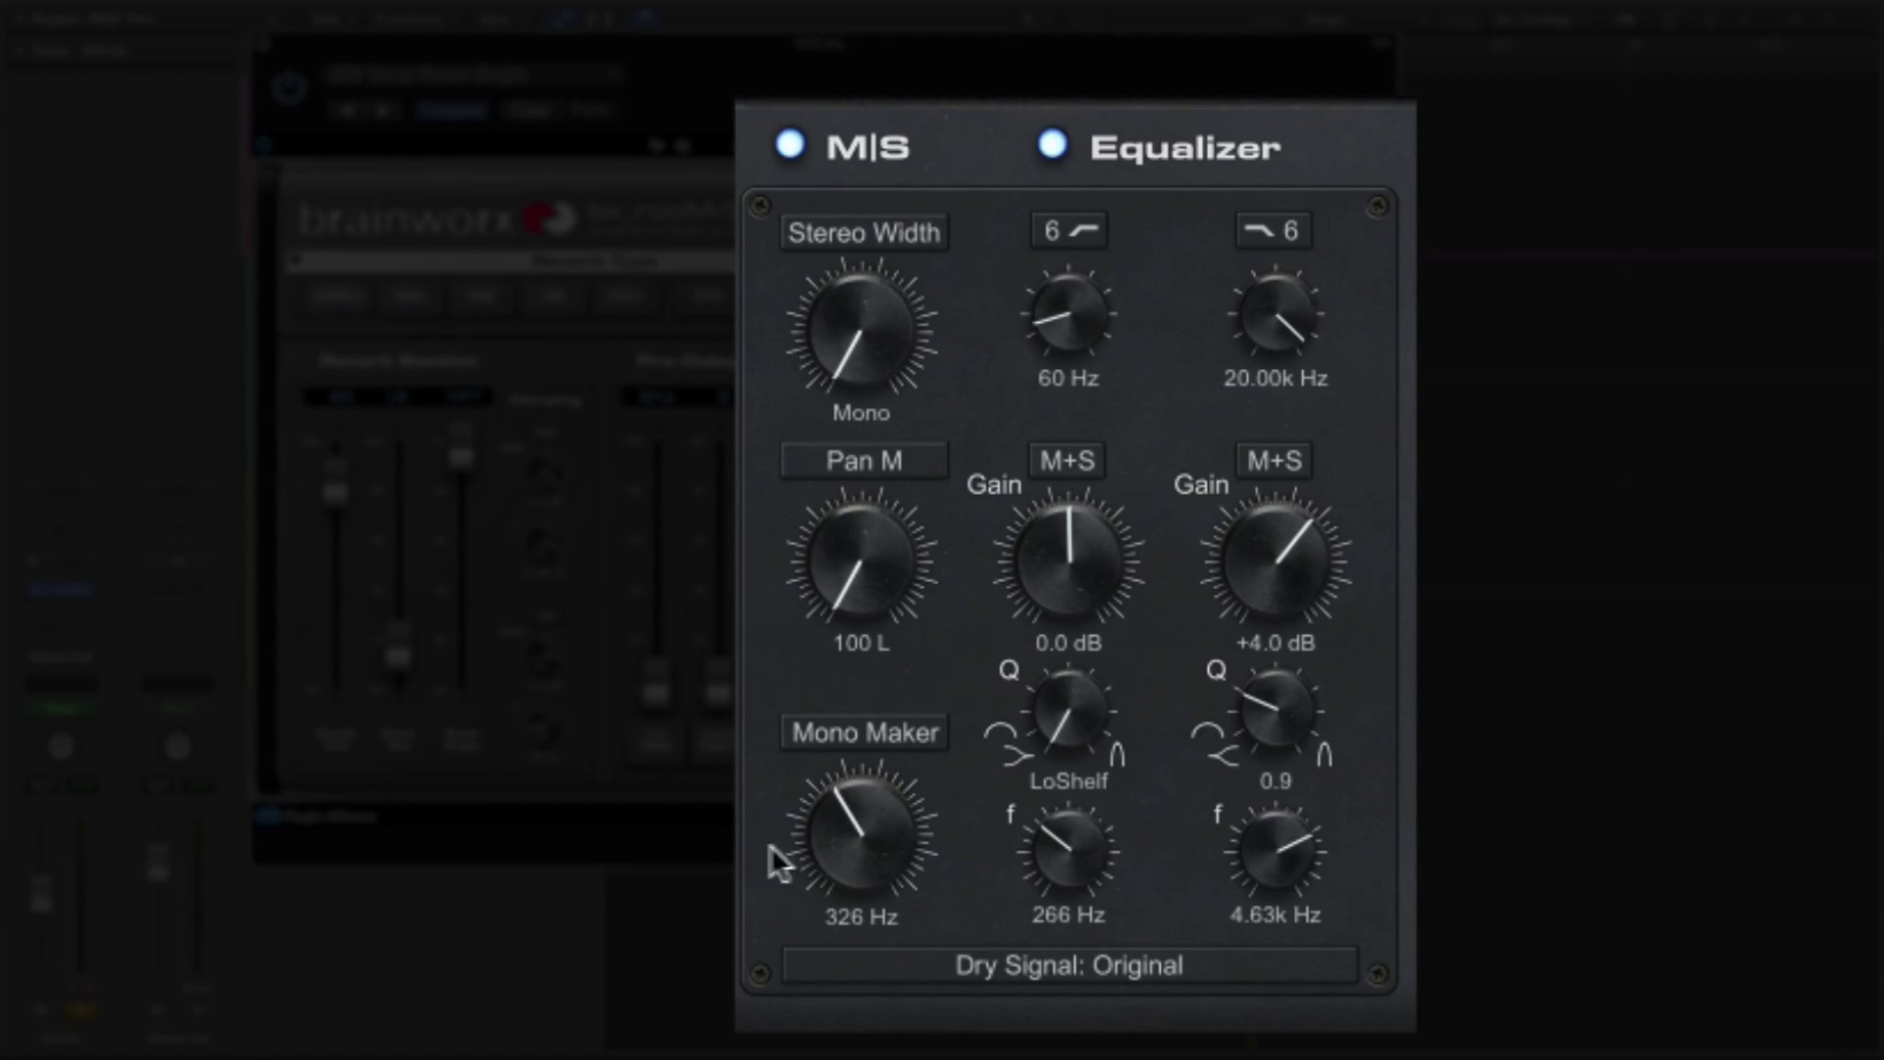
pyautogui.moveTo(874, 883); pyautogui.dragTo(874, 943)
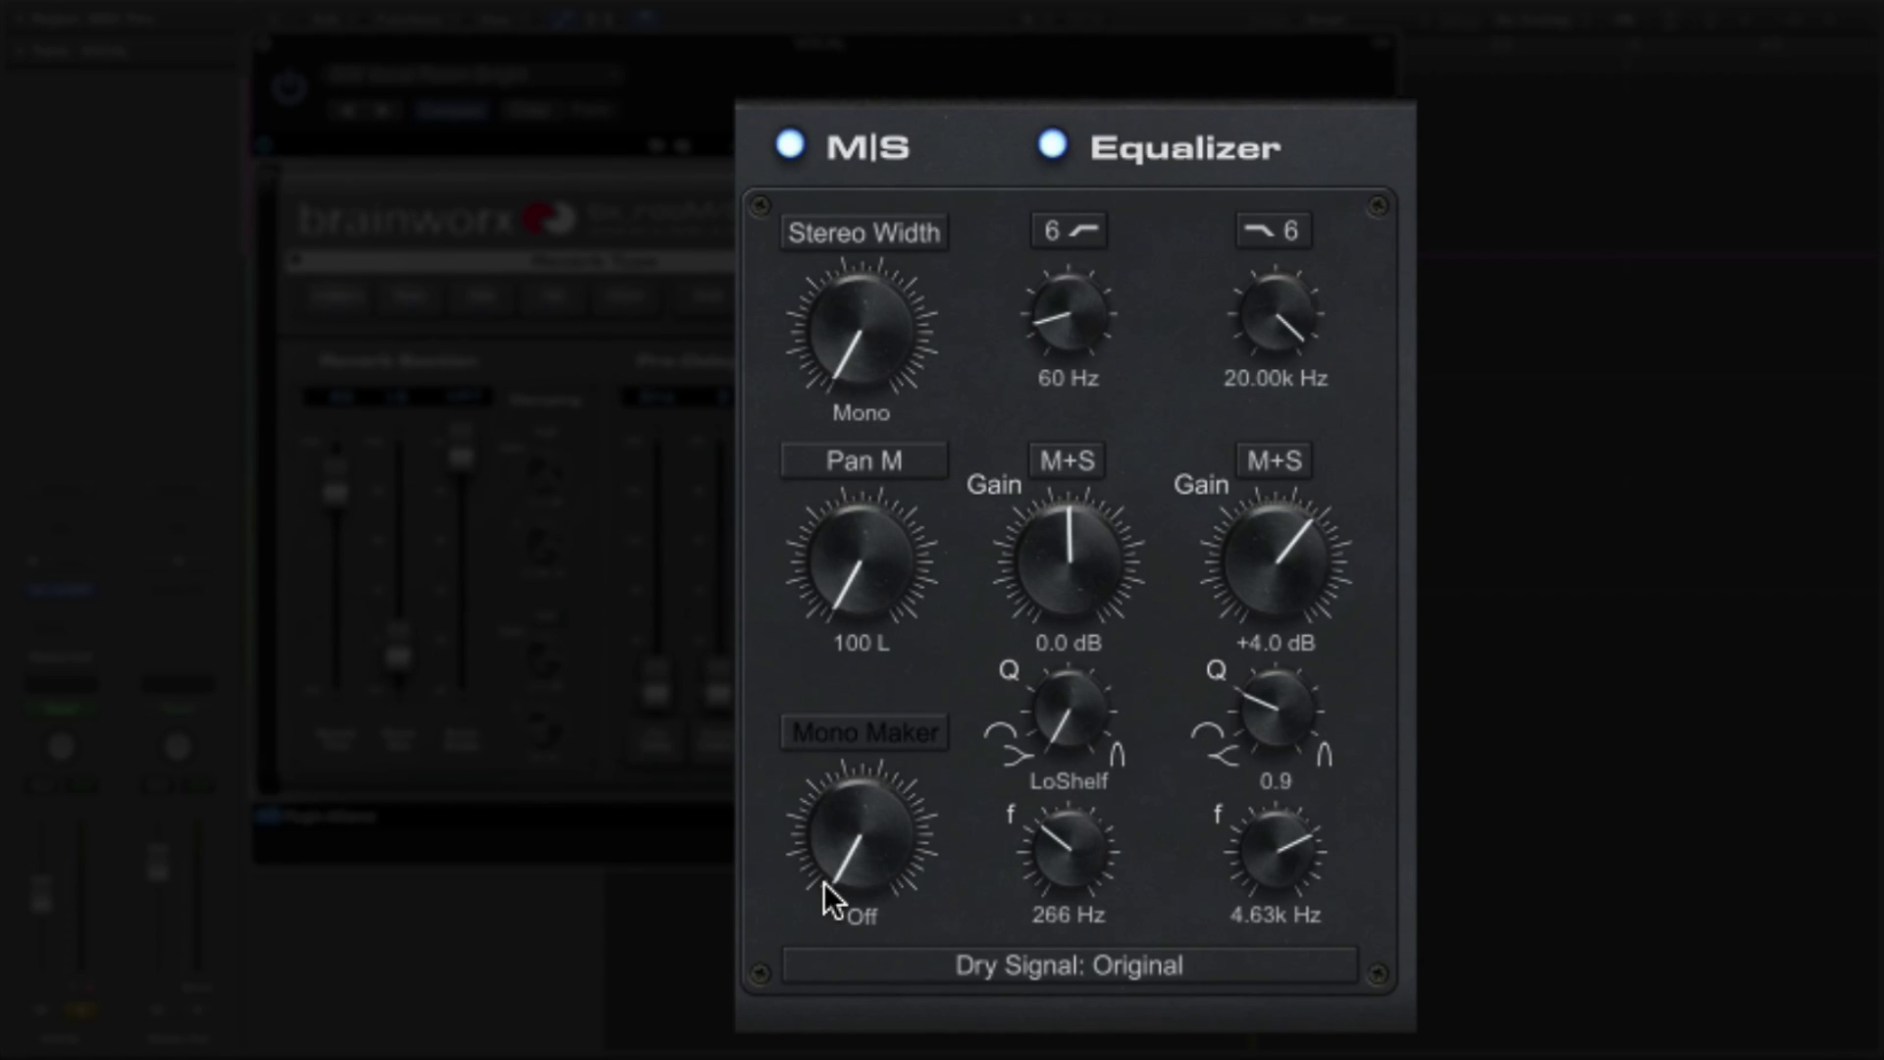
pyautogui.moveTo(822, 882); pyautogui.dragTo(822, 810)
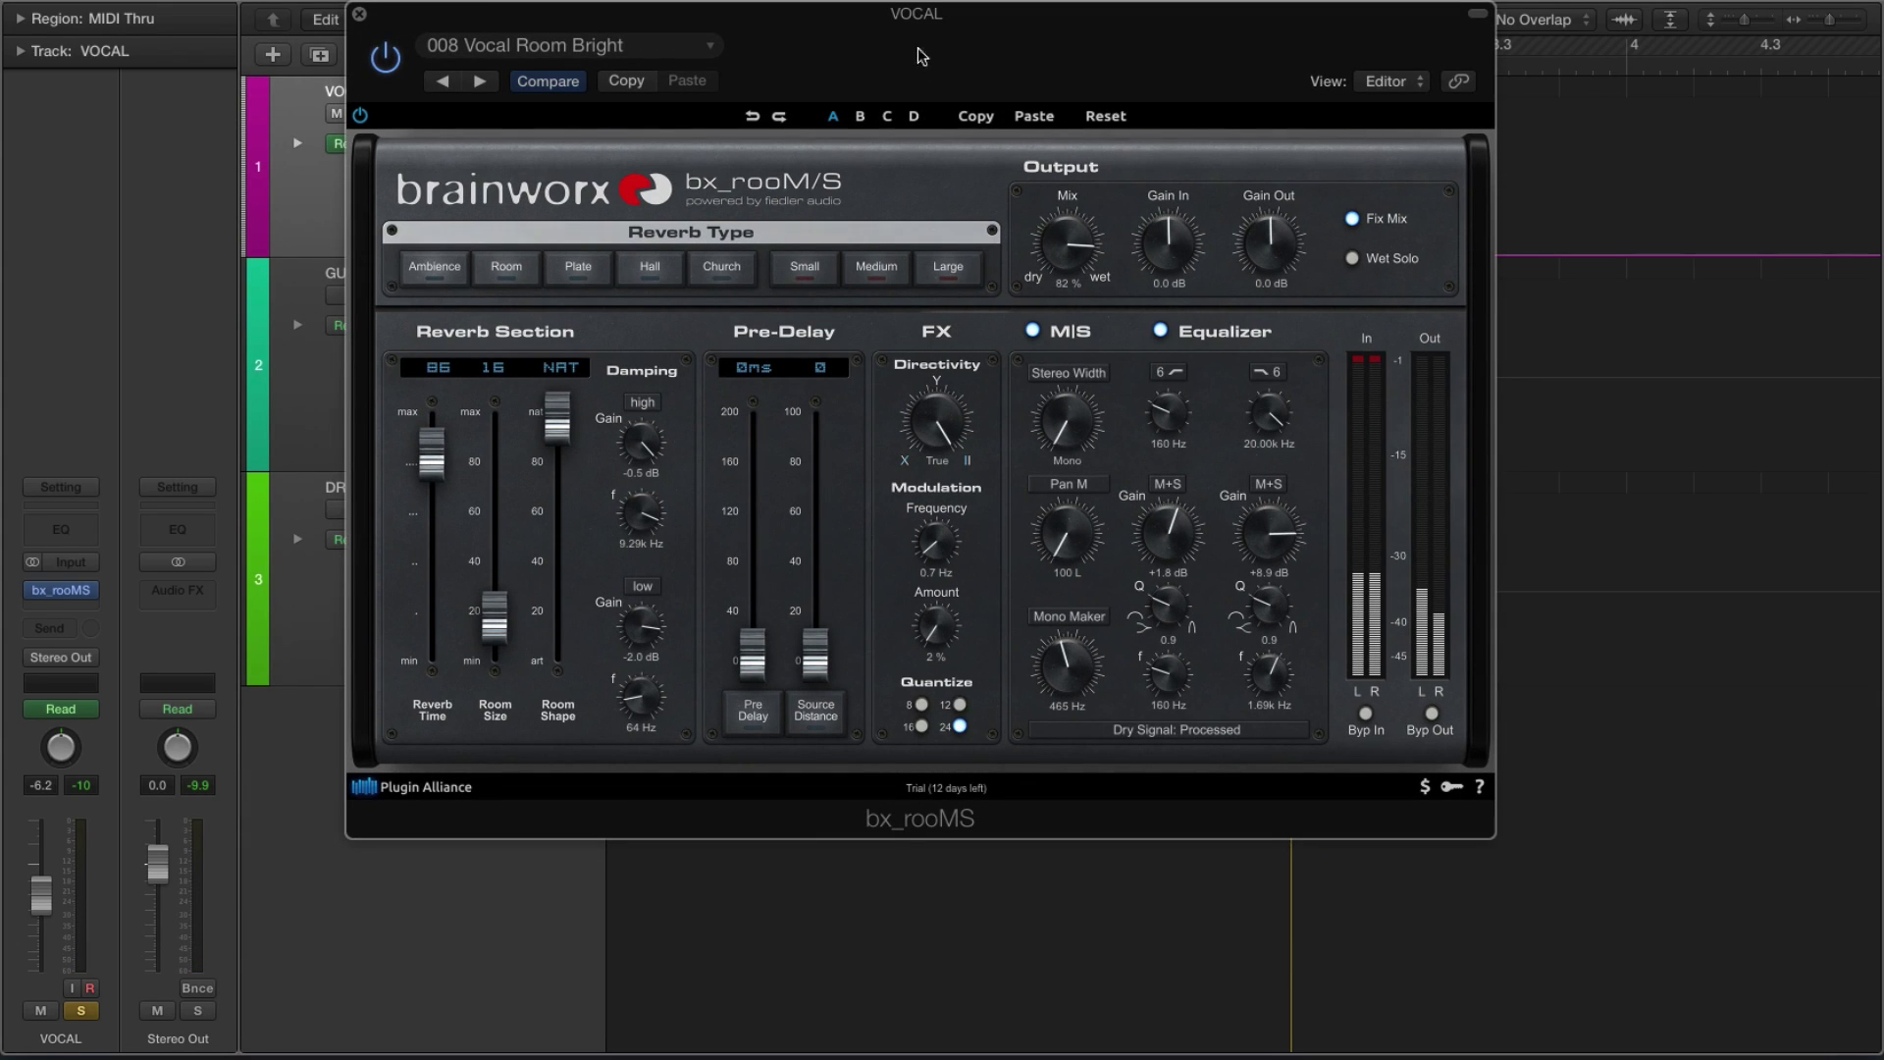
pyautogui.moveTo(918, 48); pyautogui.dragTo(1149, 68)
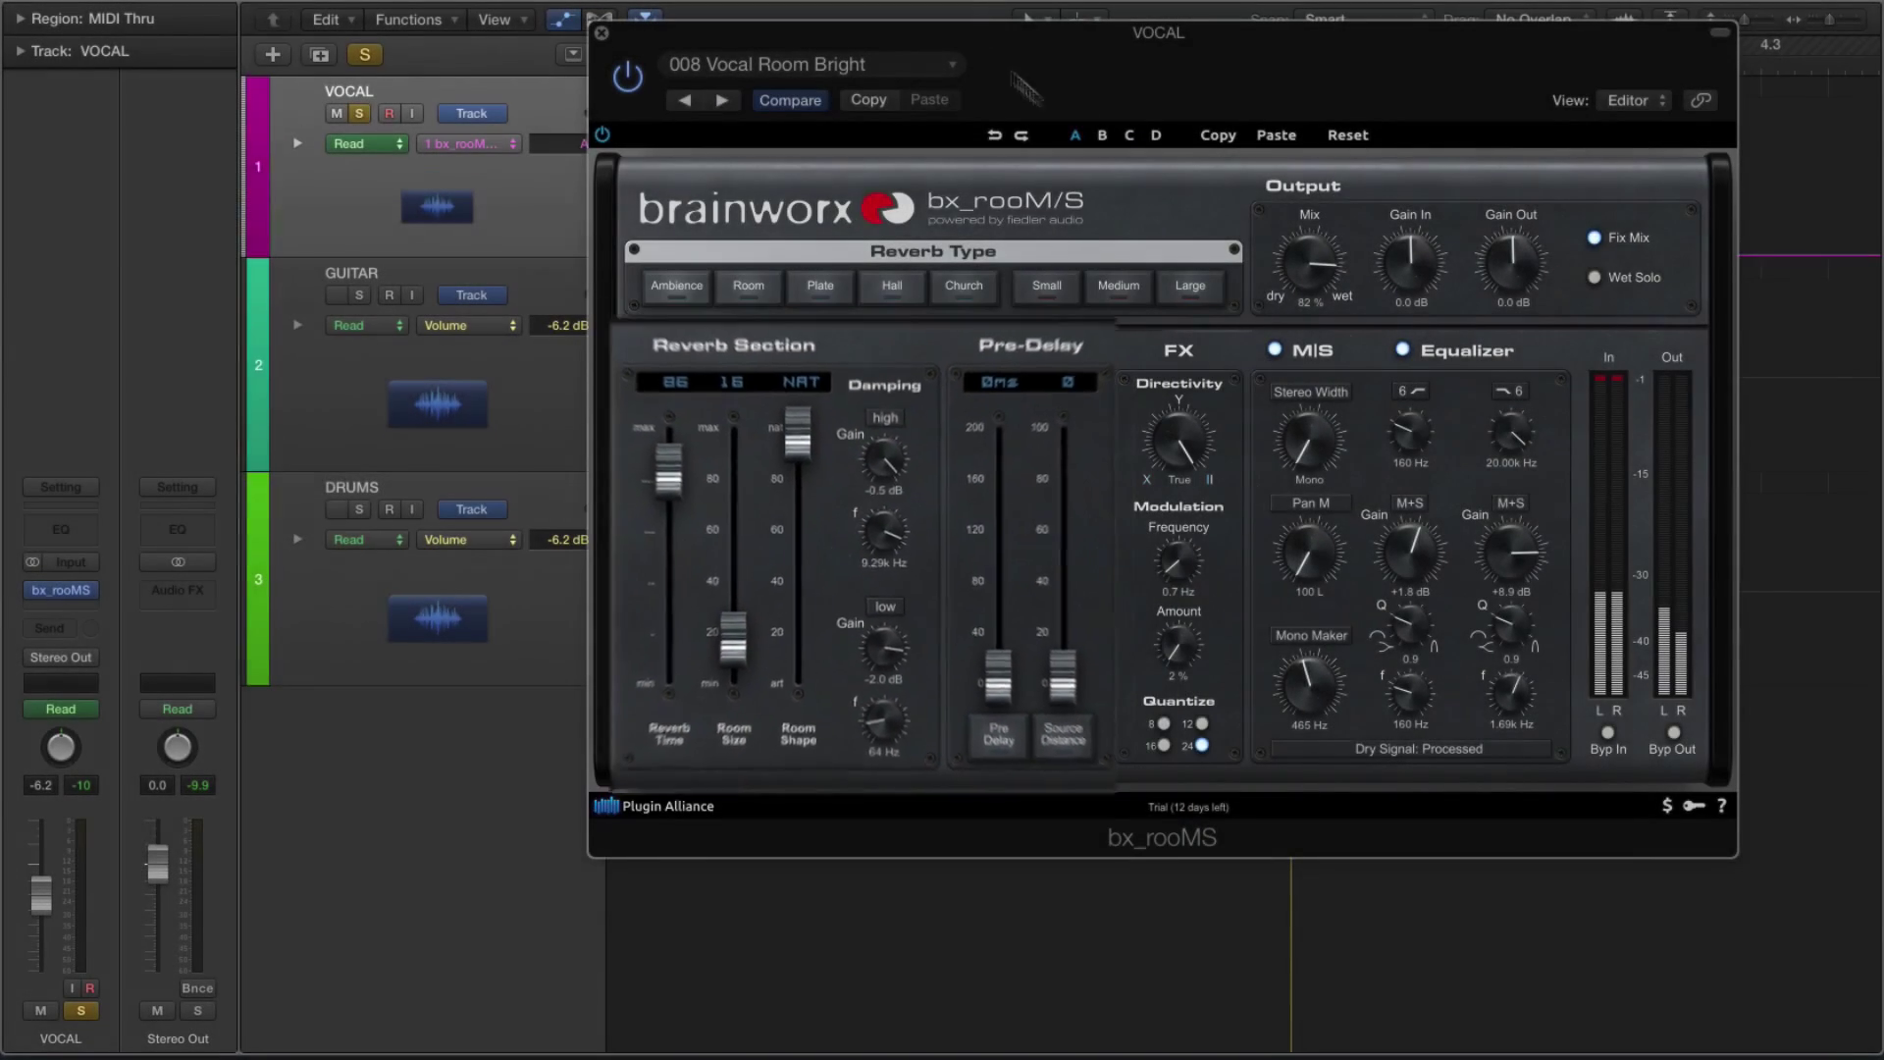
pyautogui.moveTo(1026, 89); pyautogui.dragTo(1192, 107)
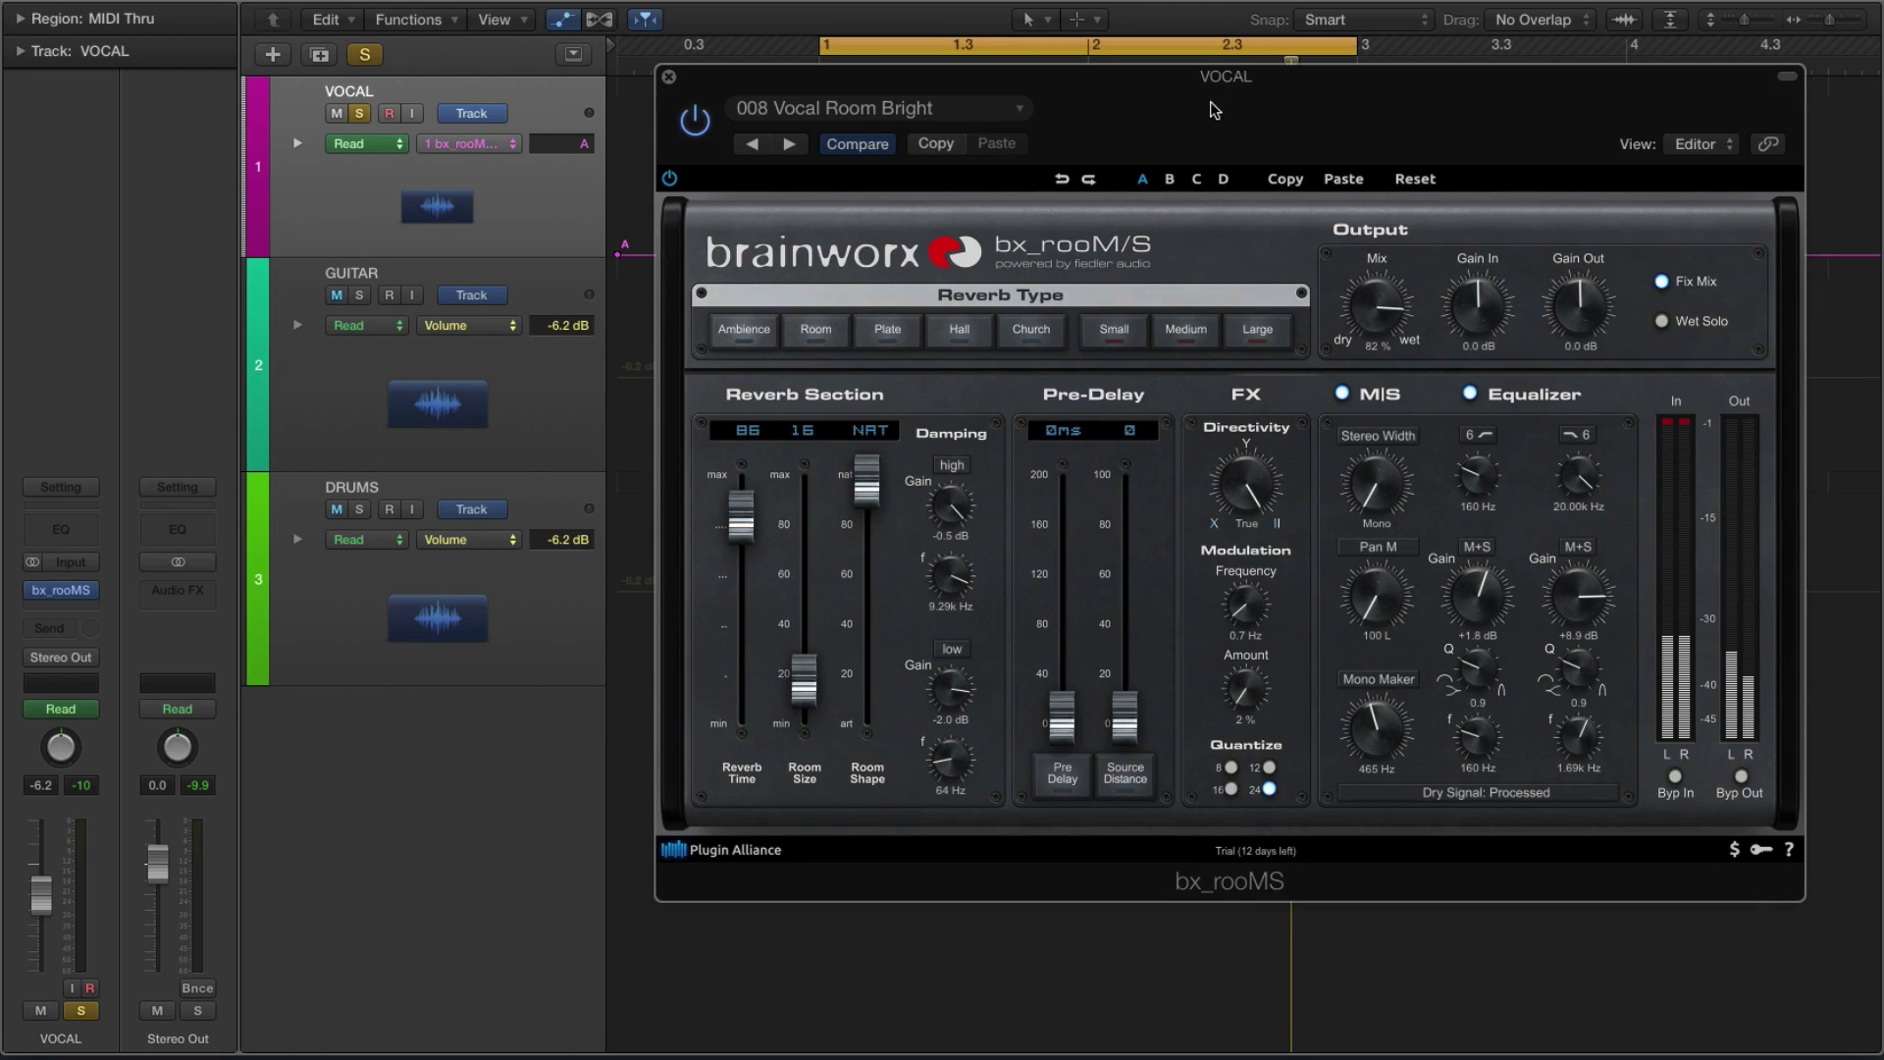
pyautogui.moveTo(1215, 109); pyautogui.dragTo(1178, 77)
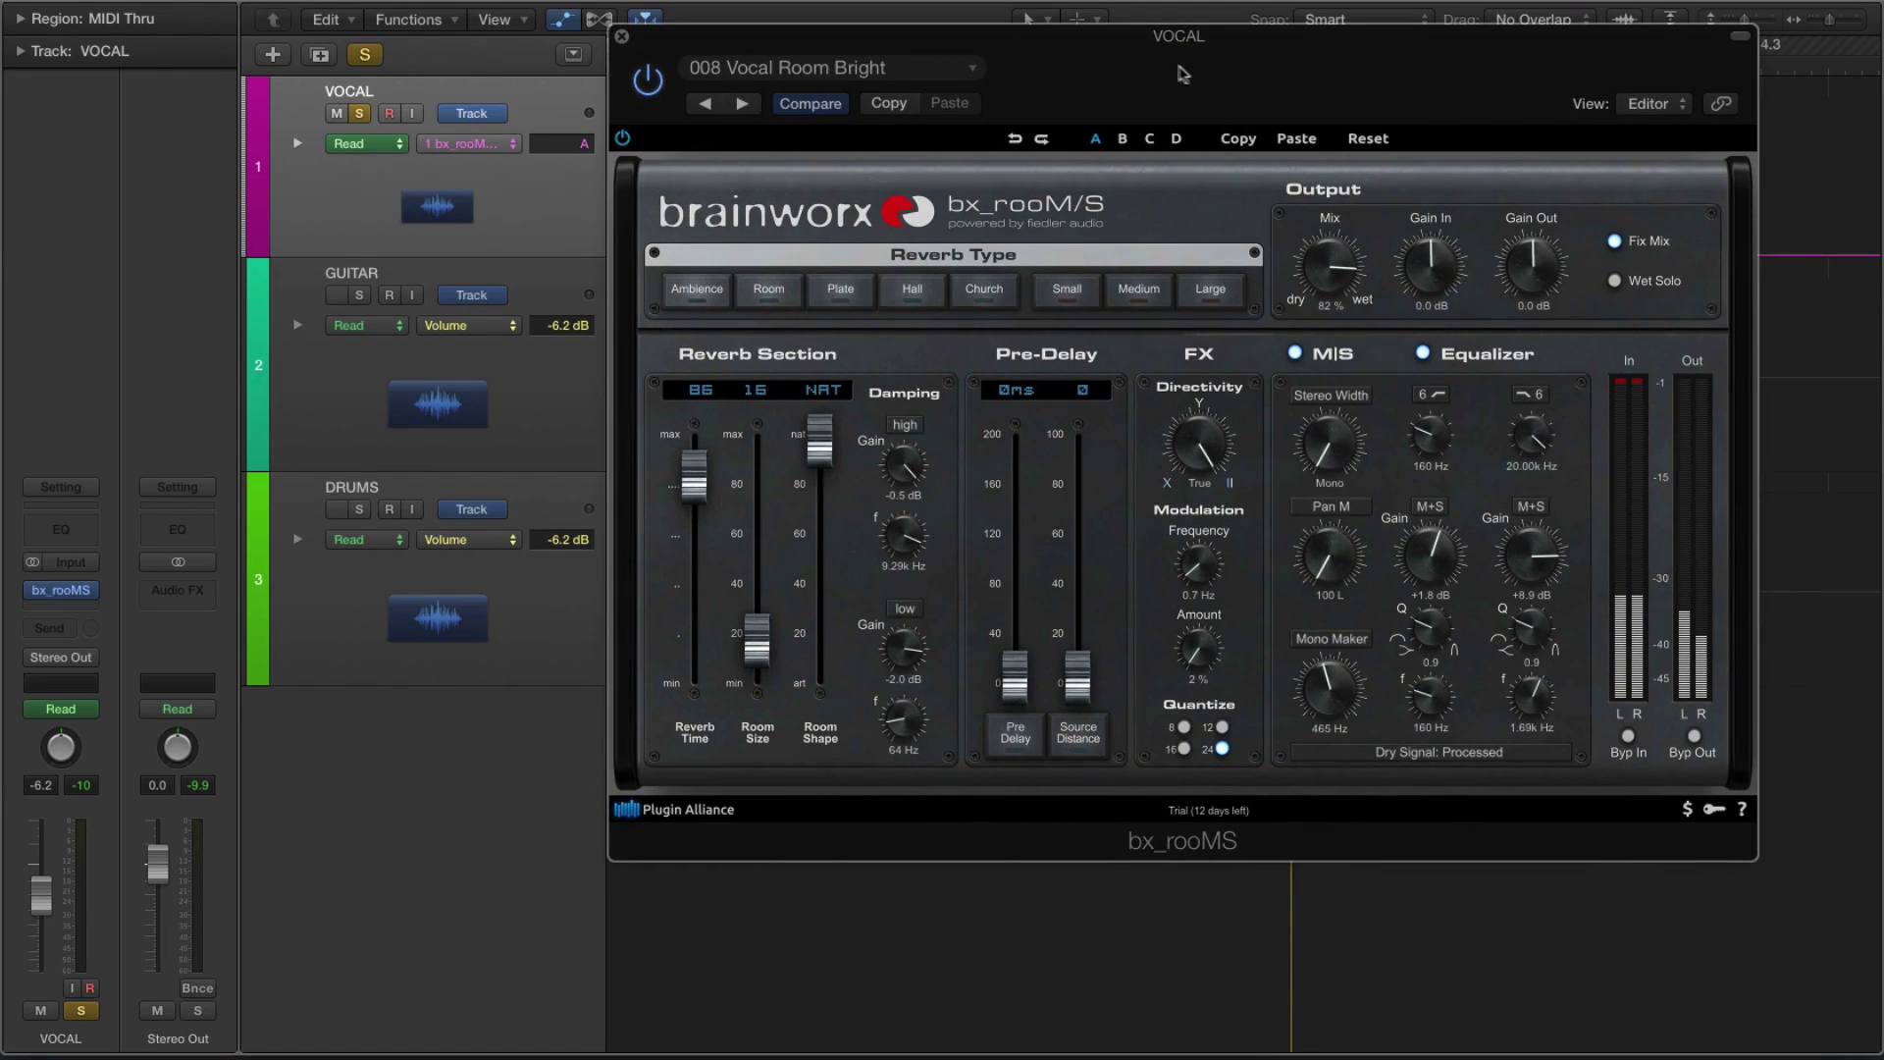
pyautogui.moveTo(1183, 73); pyautogui.dragTo(1077, 28)
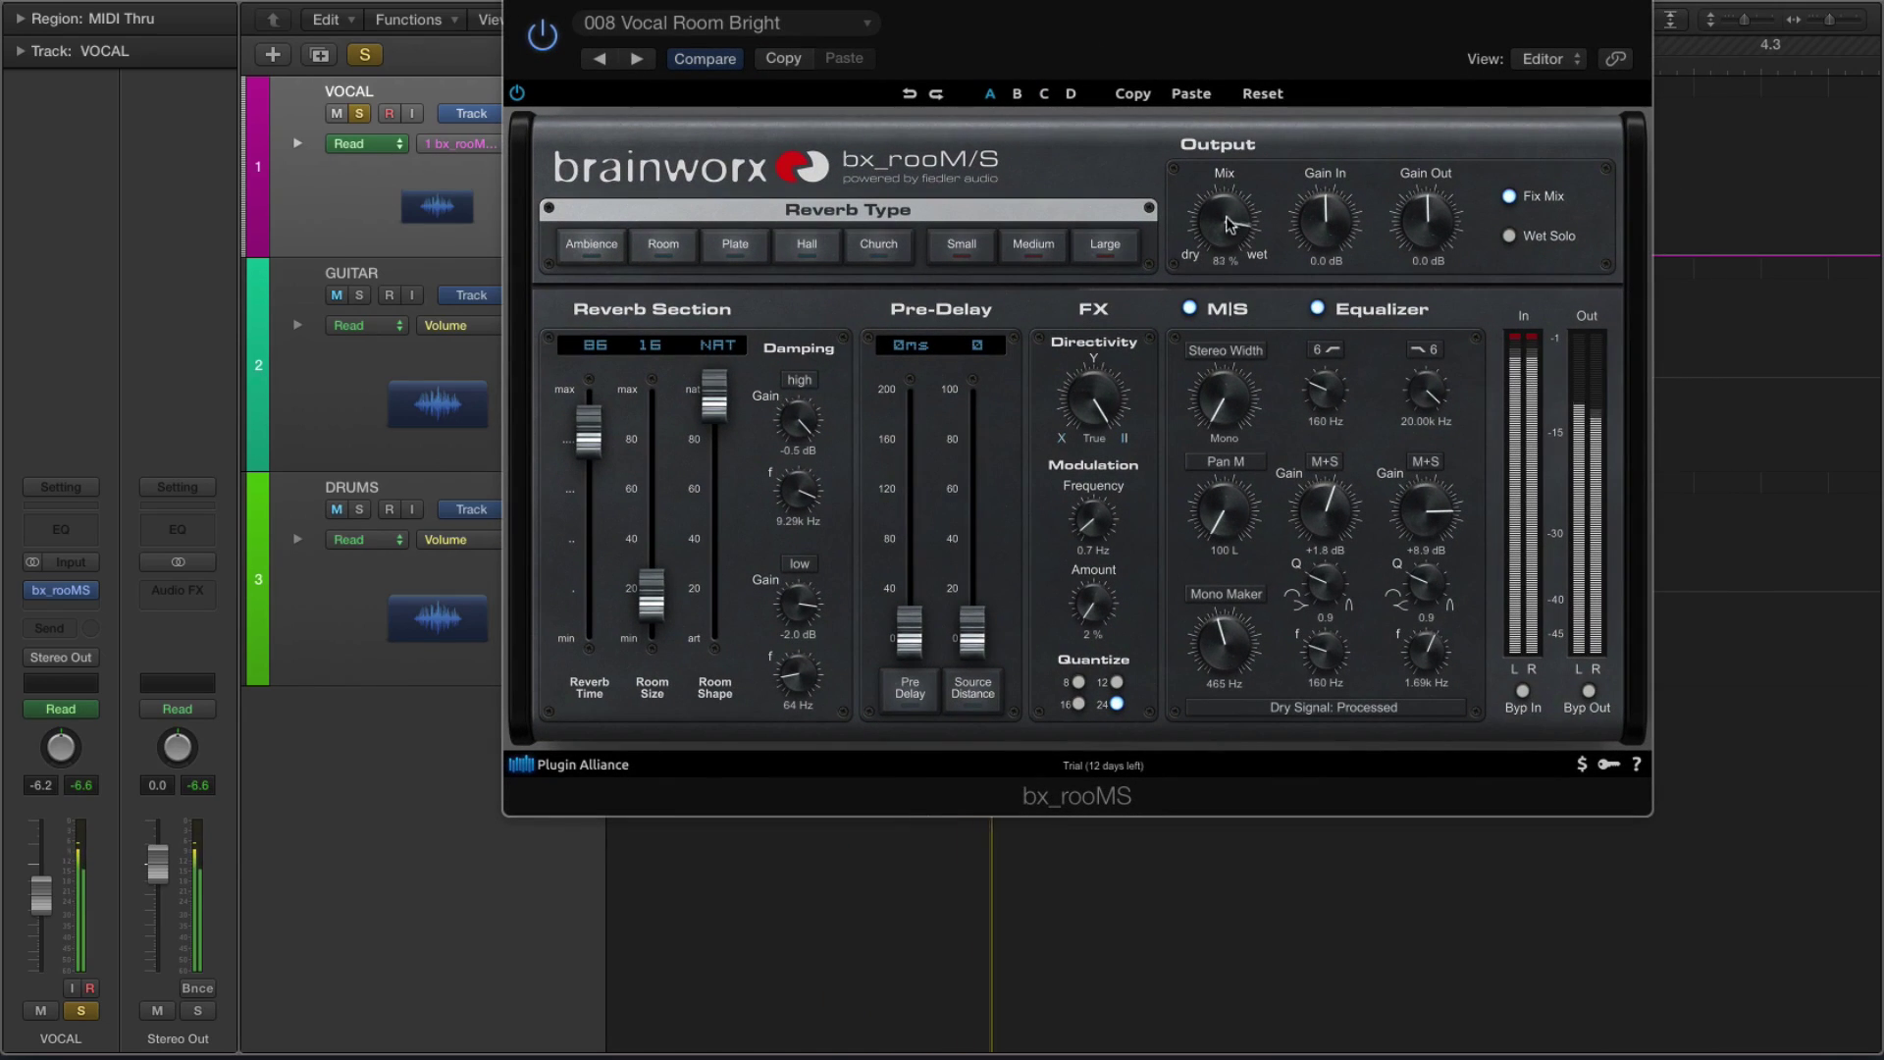
# Step: Play the vocal and try a Mix of 93 % with the Room Size raised to 80 and swept back down
pyautogui.moveTo(1229, 224); pyautogui.dragTo(1229, 208)
pyautogui.moveTo(651, 592); pyautogui.dragTo(663, 471)
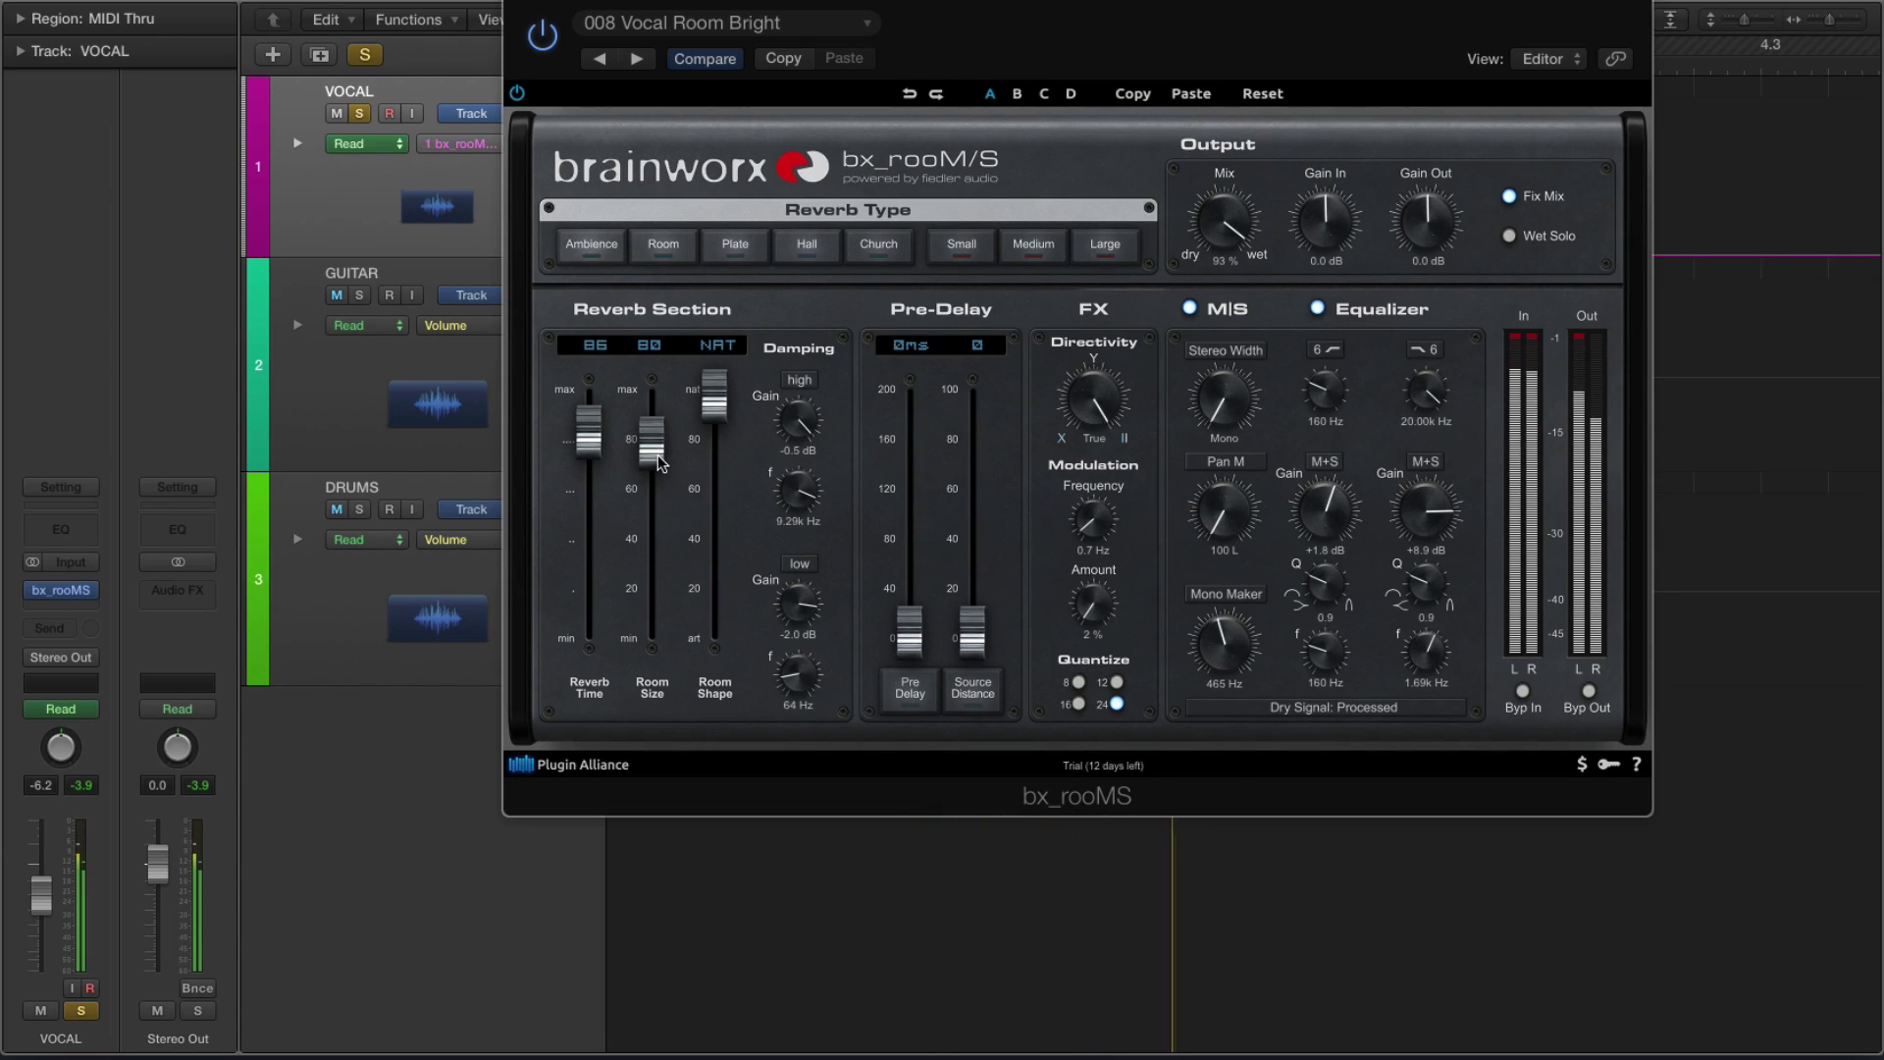
pyautogui.moveTo(660, 463); pyautogui.dragTo(659, 636)
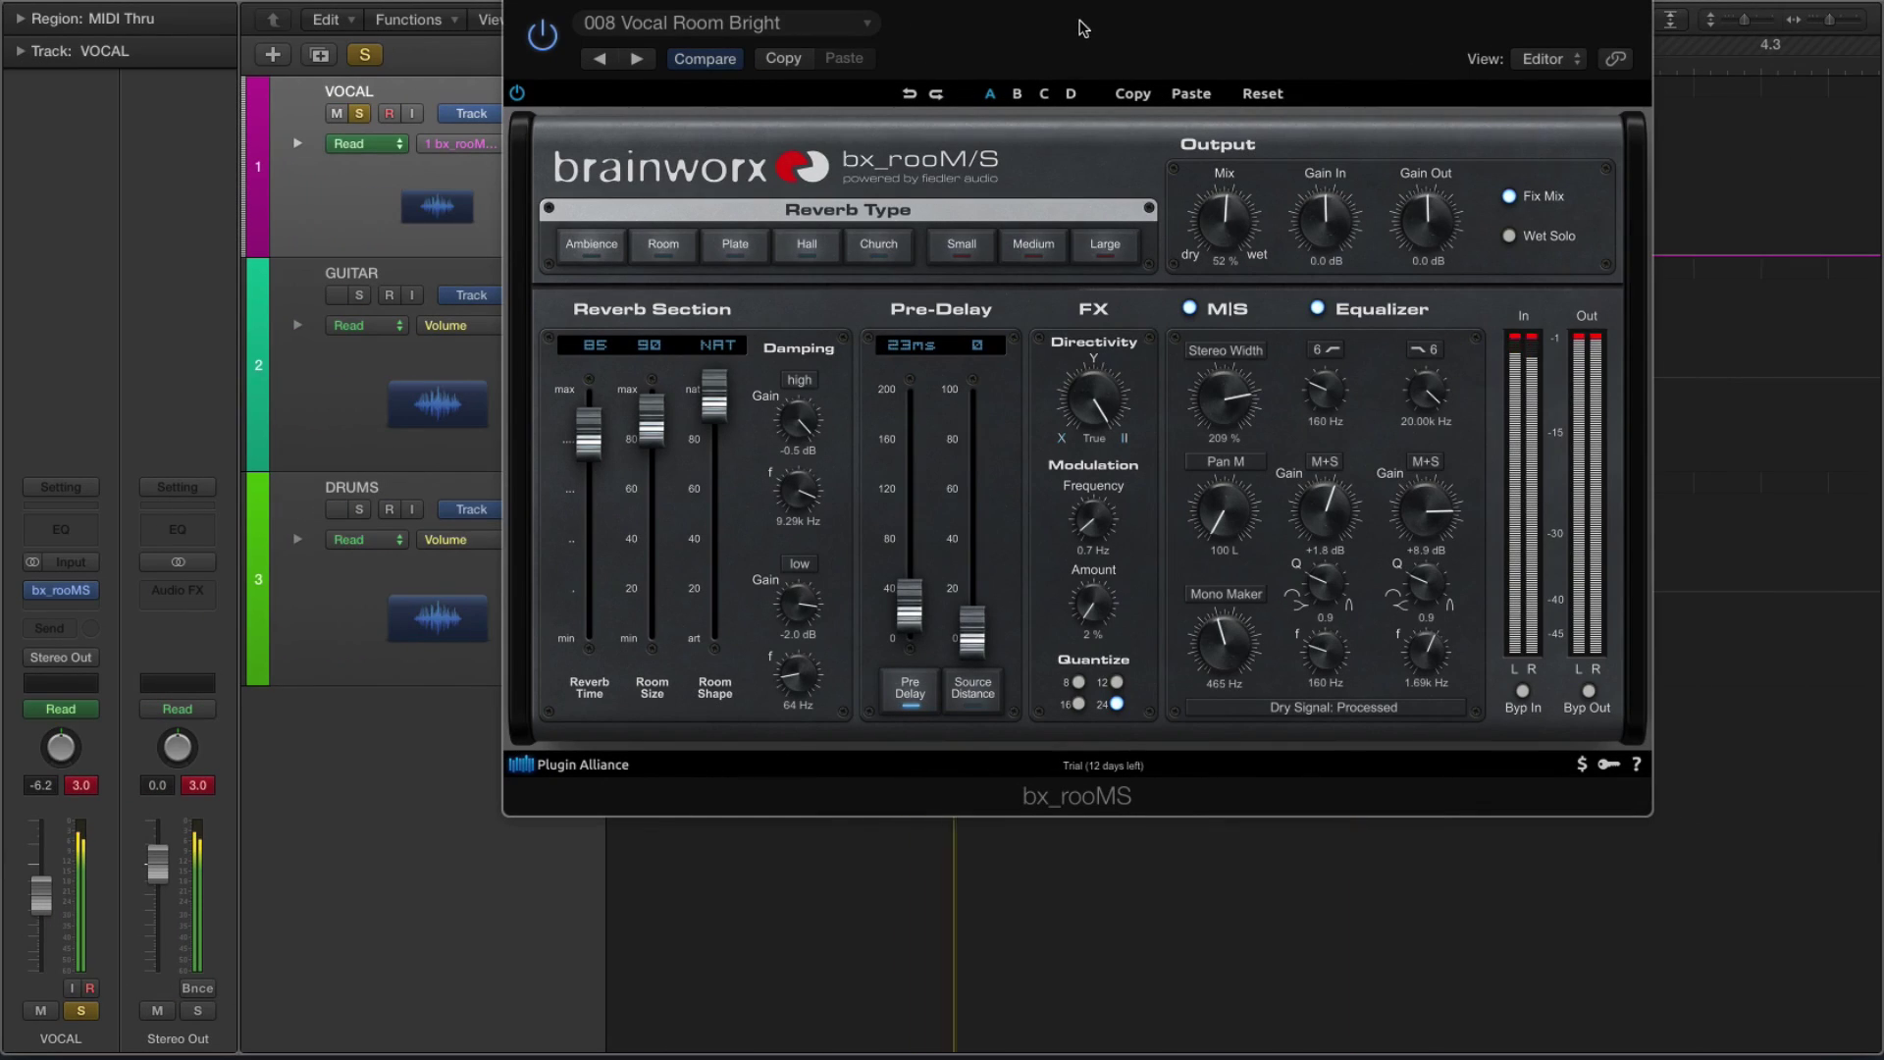
# Step: Lower the reverb Mix to 47 % and choose the Medium reverb size
pyautogui.moveTo(1084, 28); pyautogui.dragTo(982, 64)
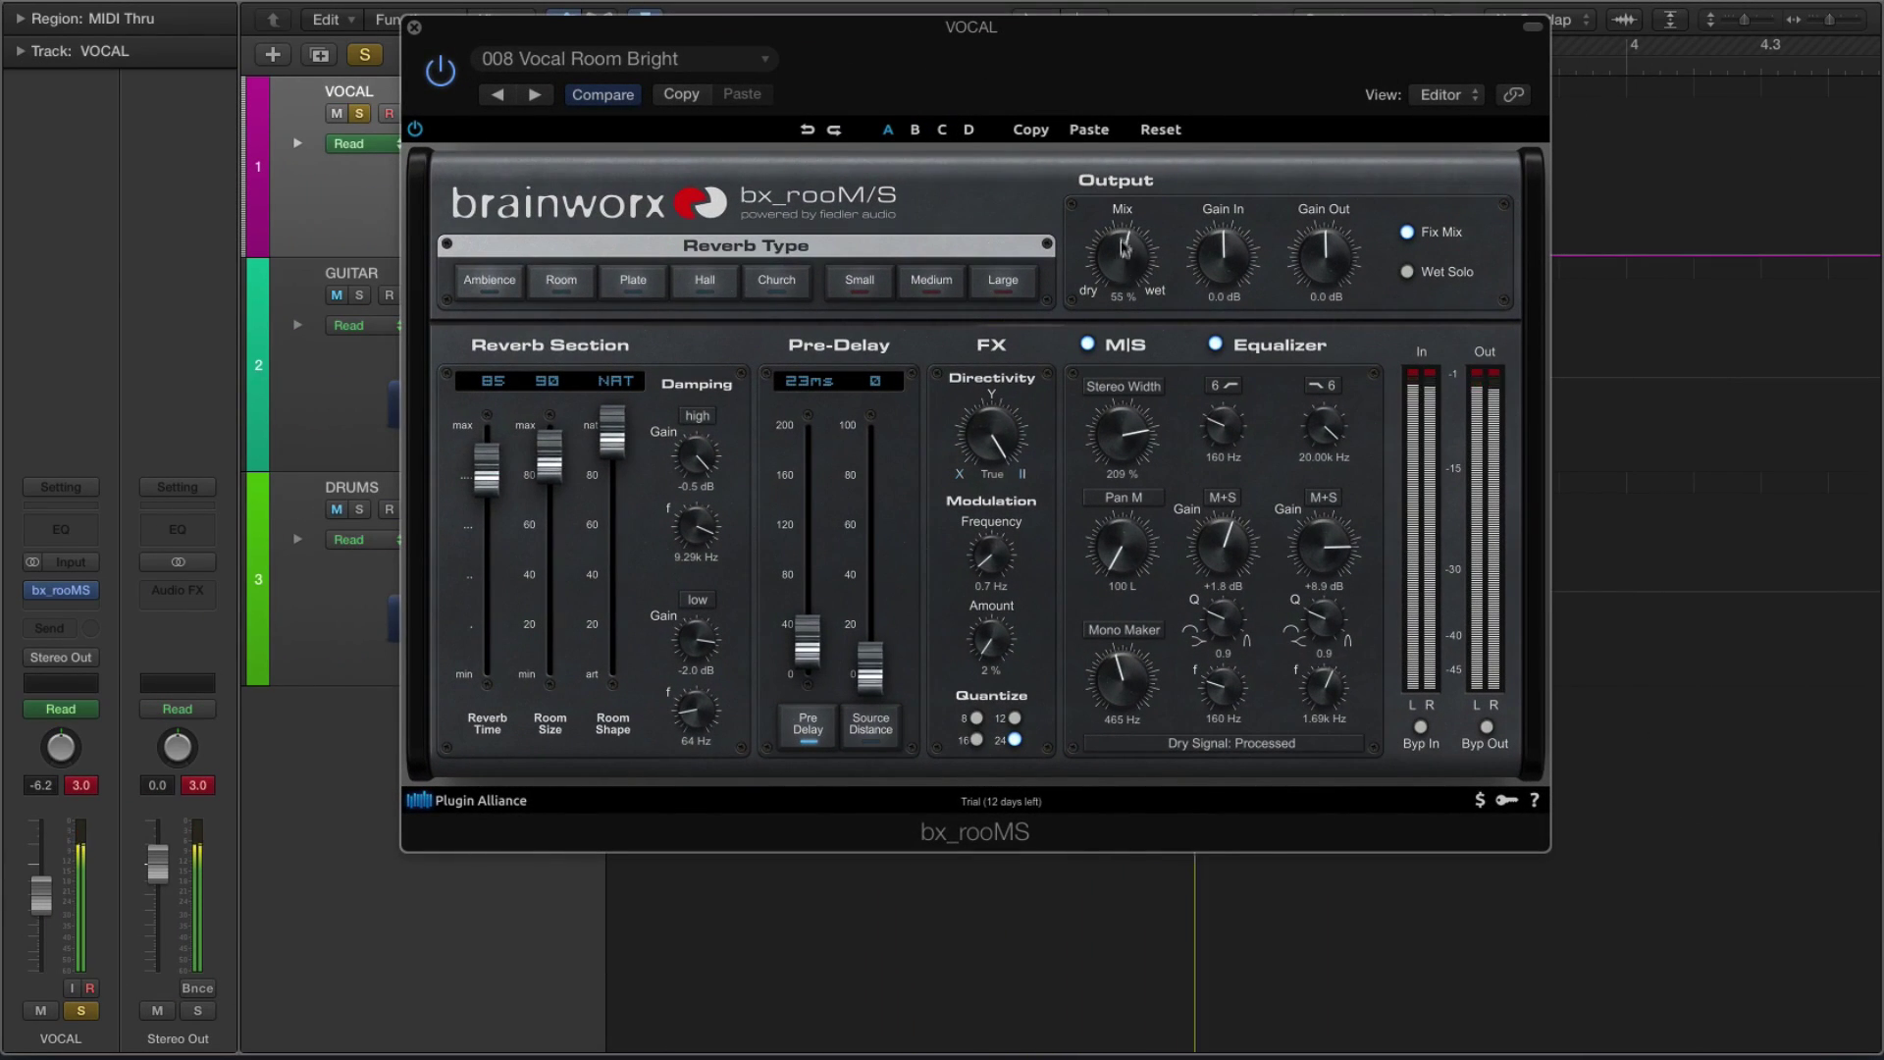
pyautogui.moveTo(1124, 249)
pyautogui.mouseDown()
pyautogui.moveTo(1125, 360)
pyautogui.moveTo(1125, 252)
pyautogui.moveTo(1126, 280)
pyautogui.mouseUp()
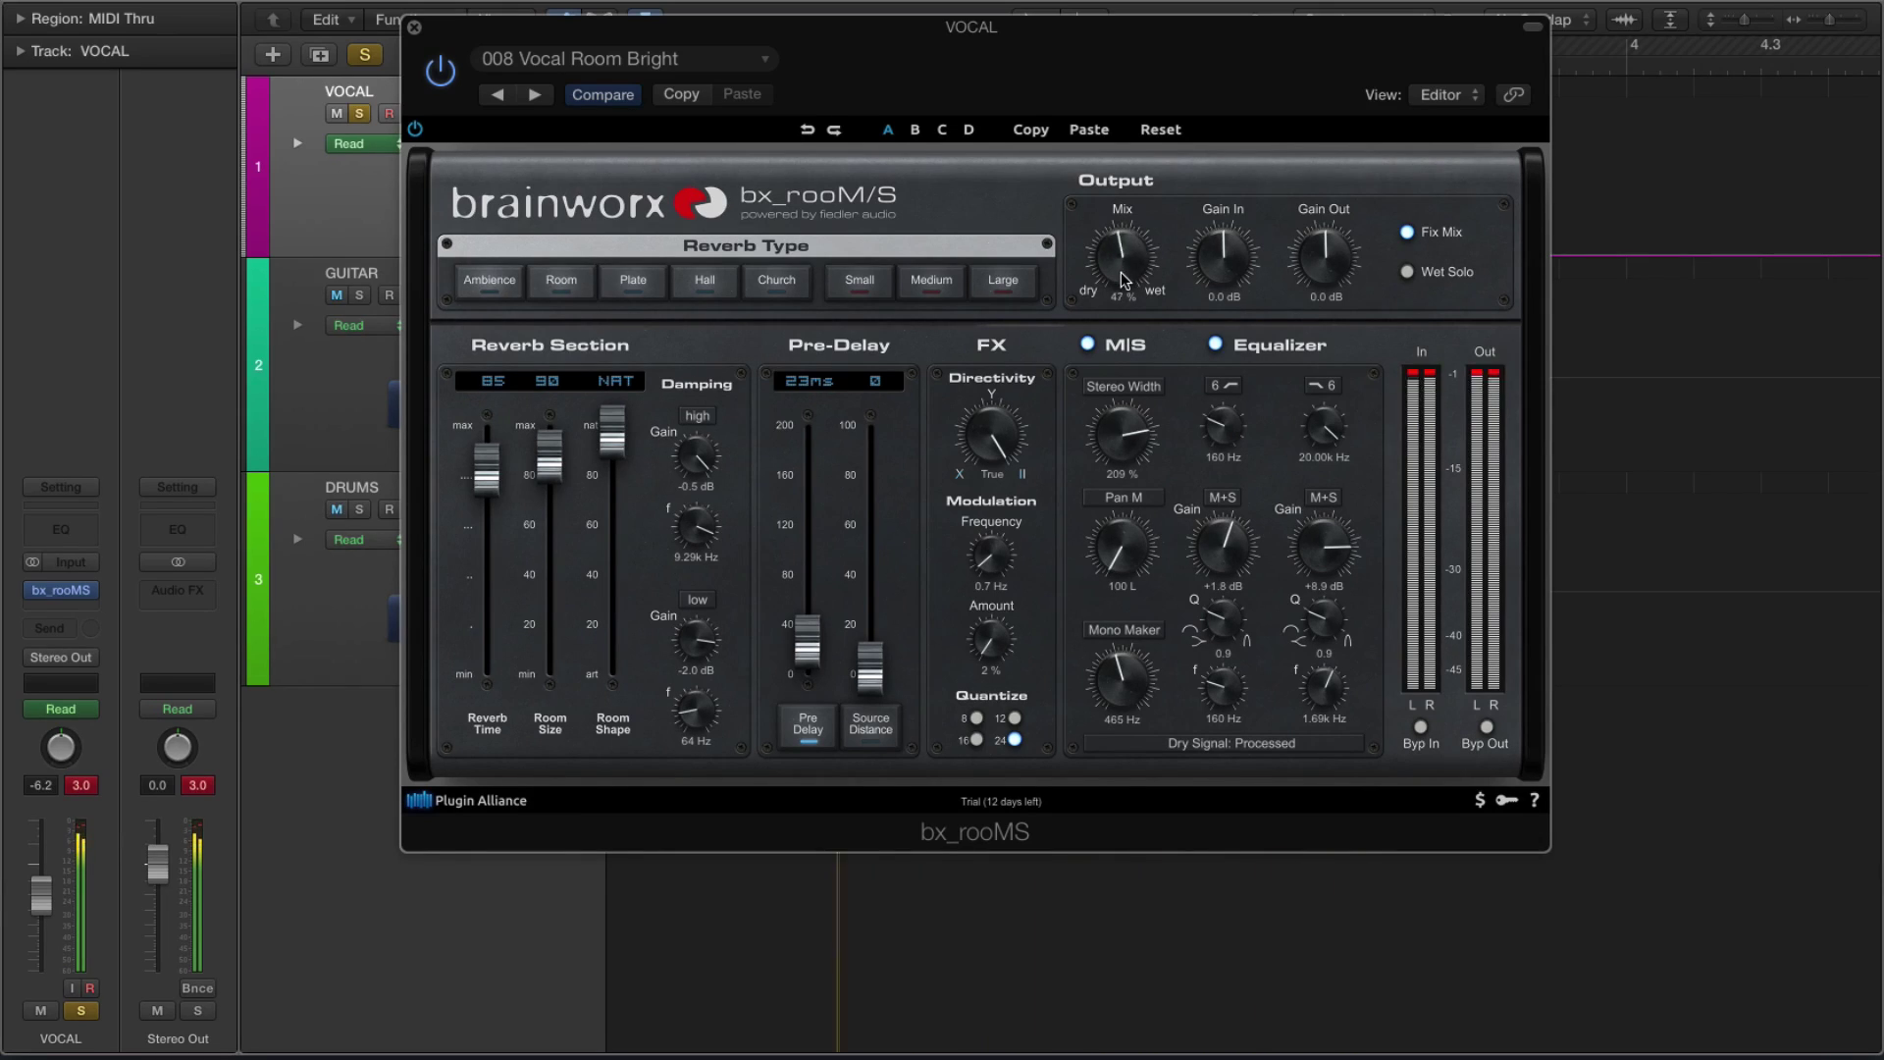
pyautogui.click(931, 282)
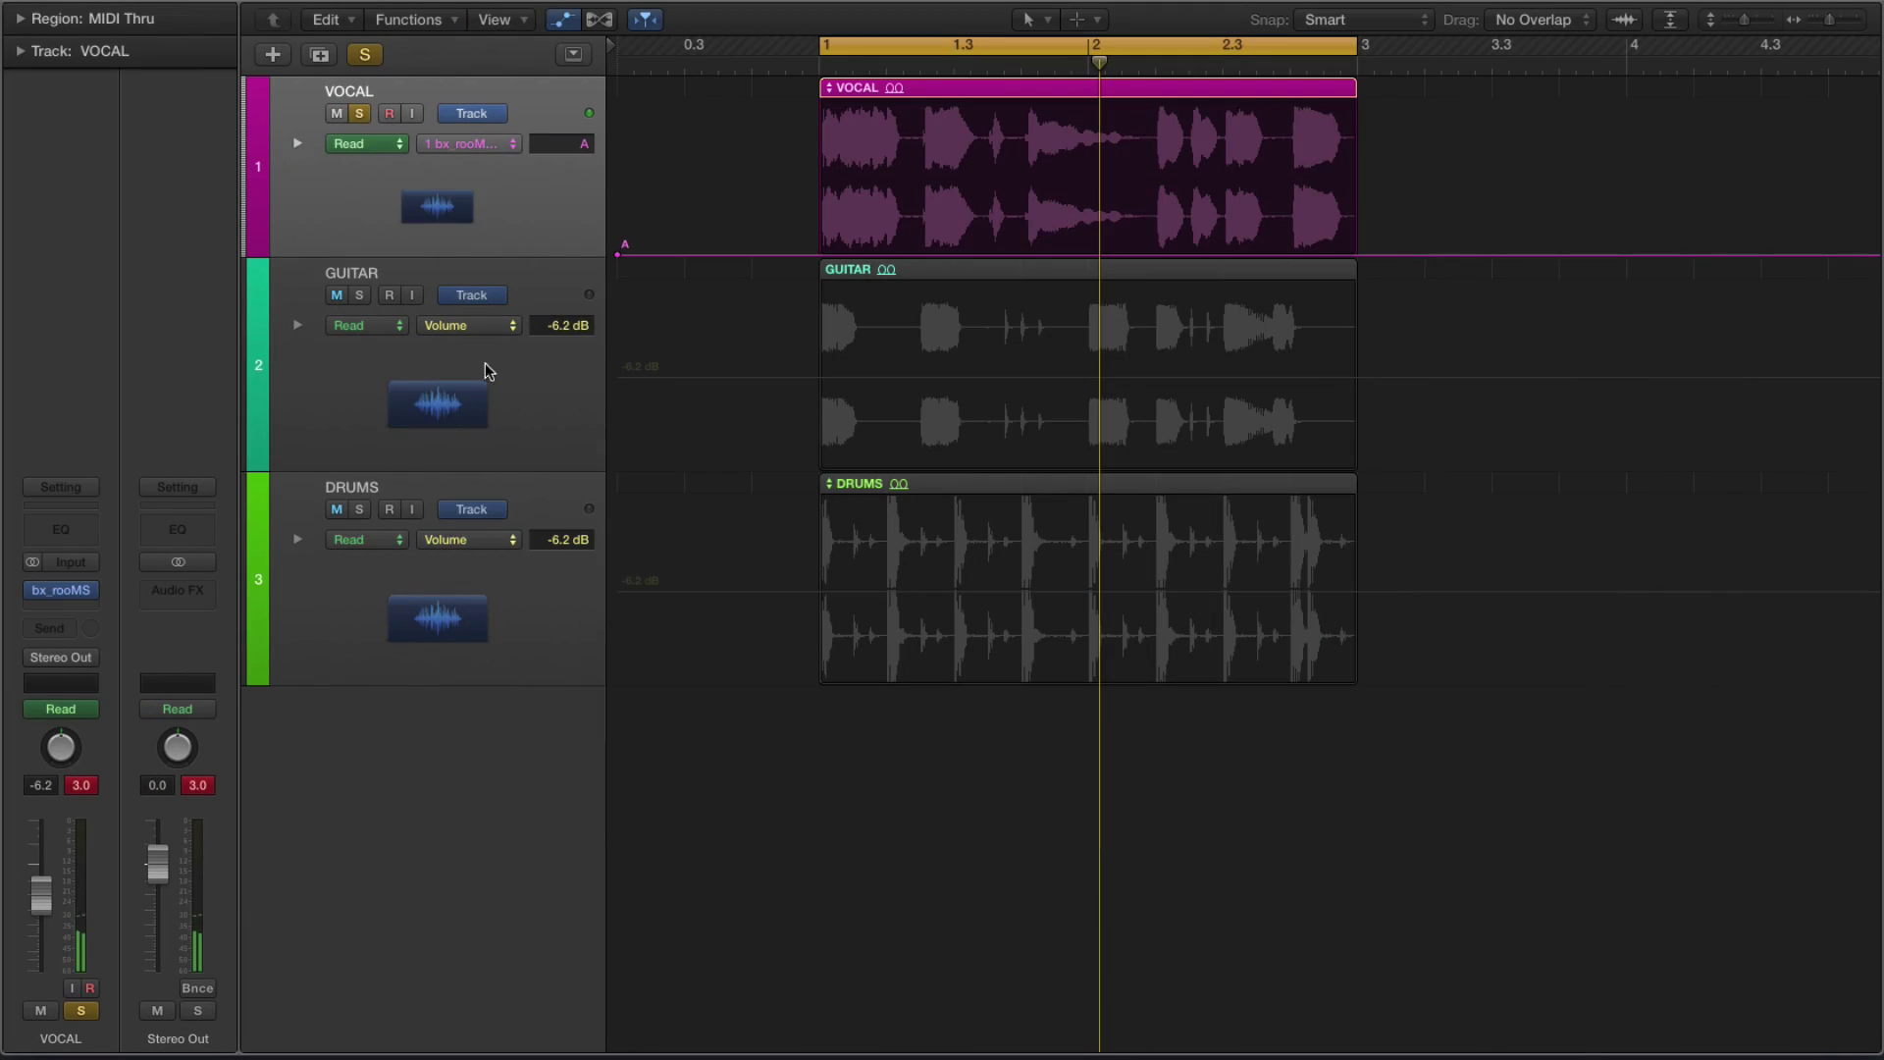
# Step: Solo the GUITAR track with bx_rooMS opened on it and lower the reverb Mix to 54 %
pyautogui.click(532, 427)
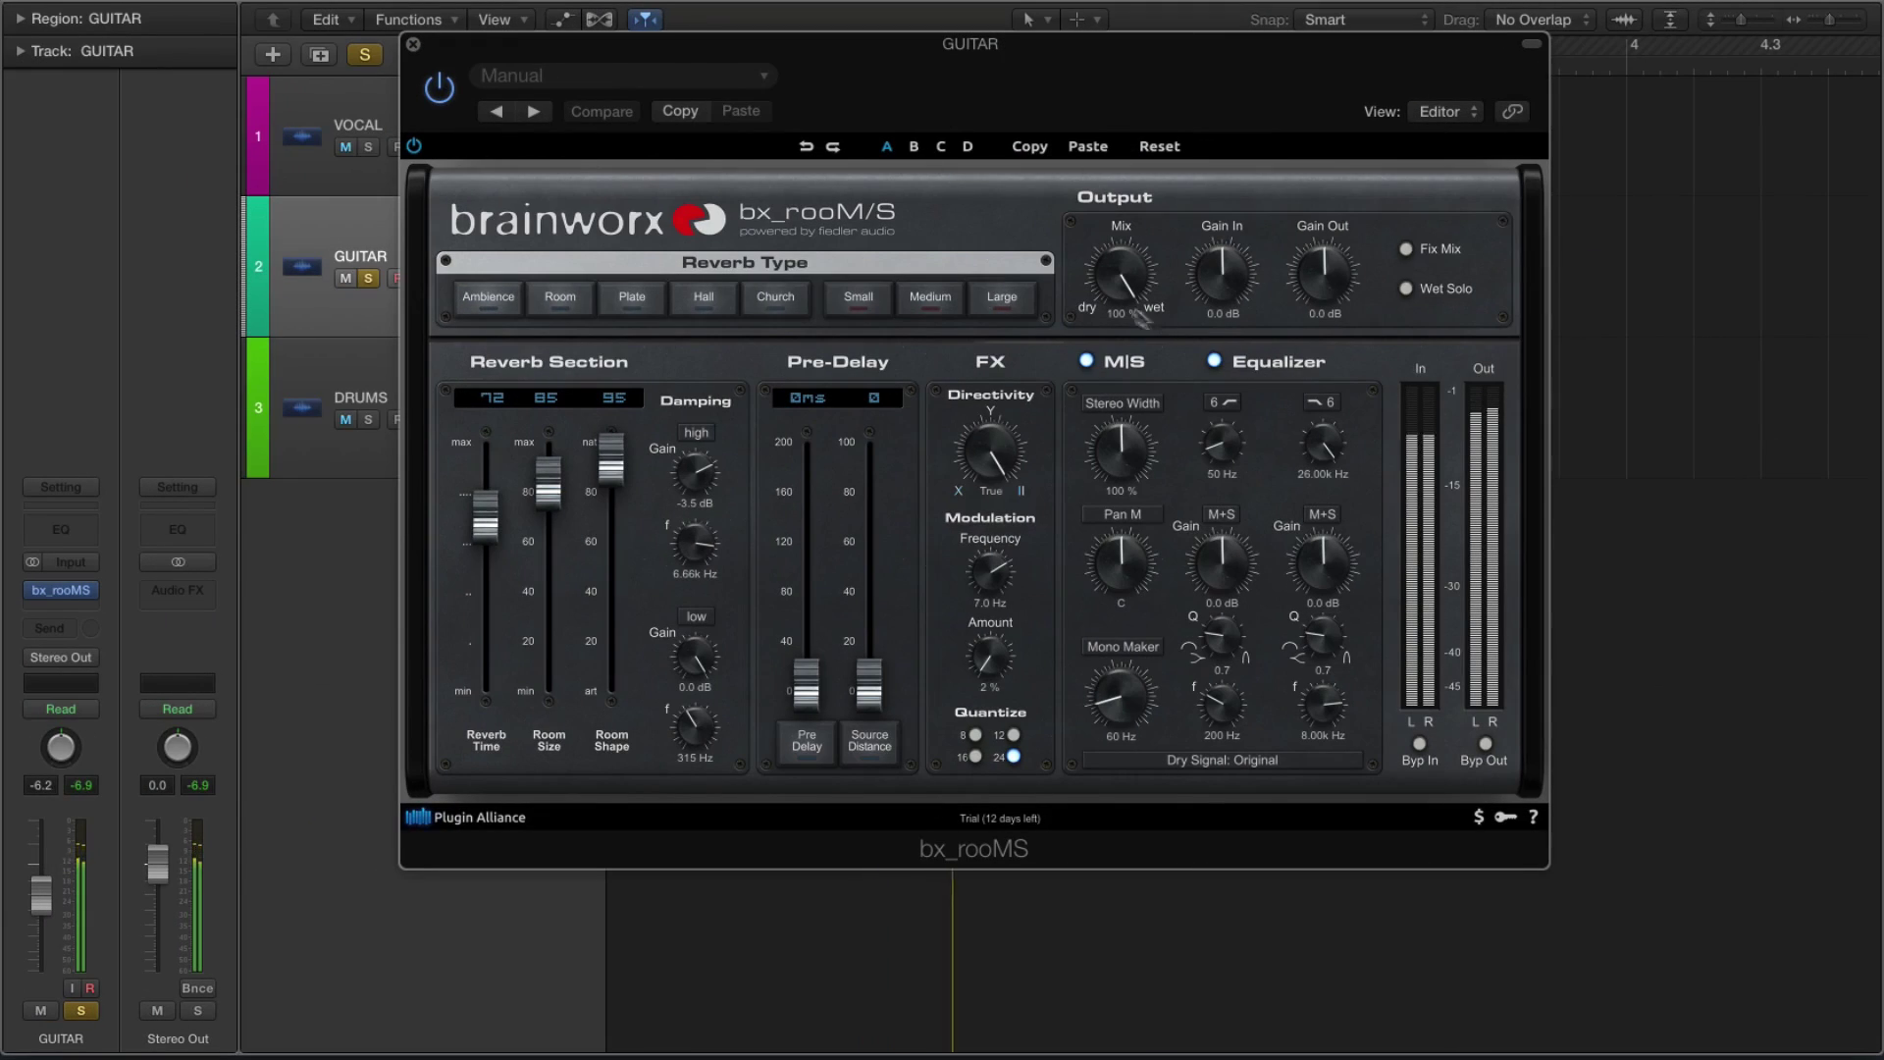
pyautogui.moveTo(1125, 278); pyautogui.dragTo(1122, 342)
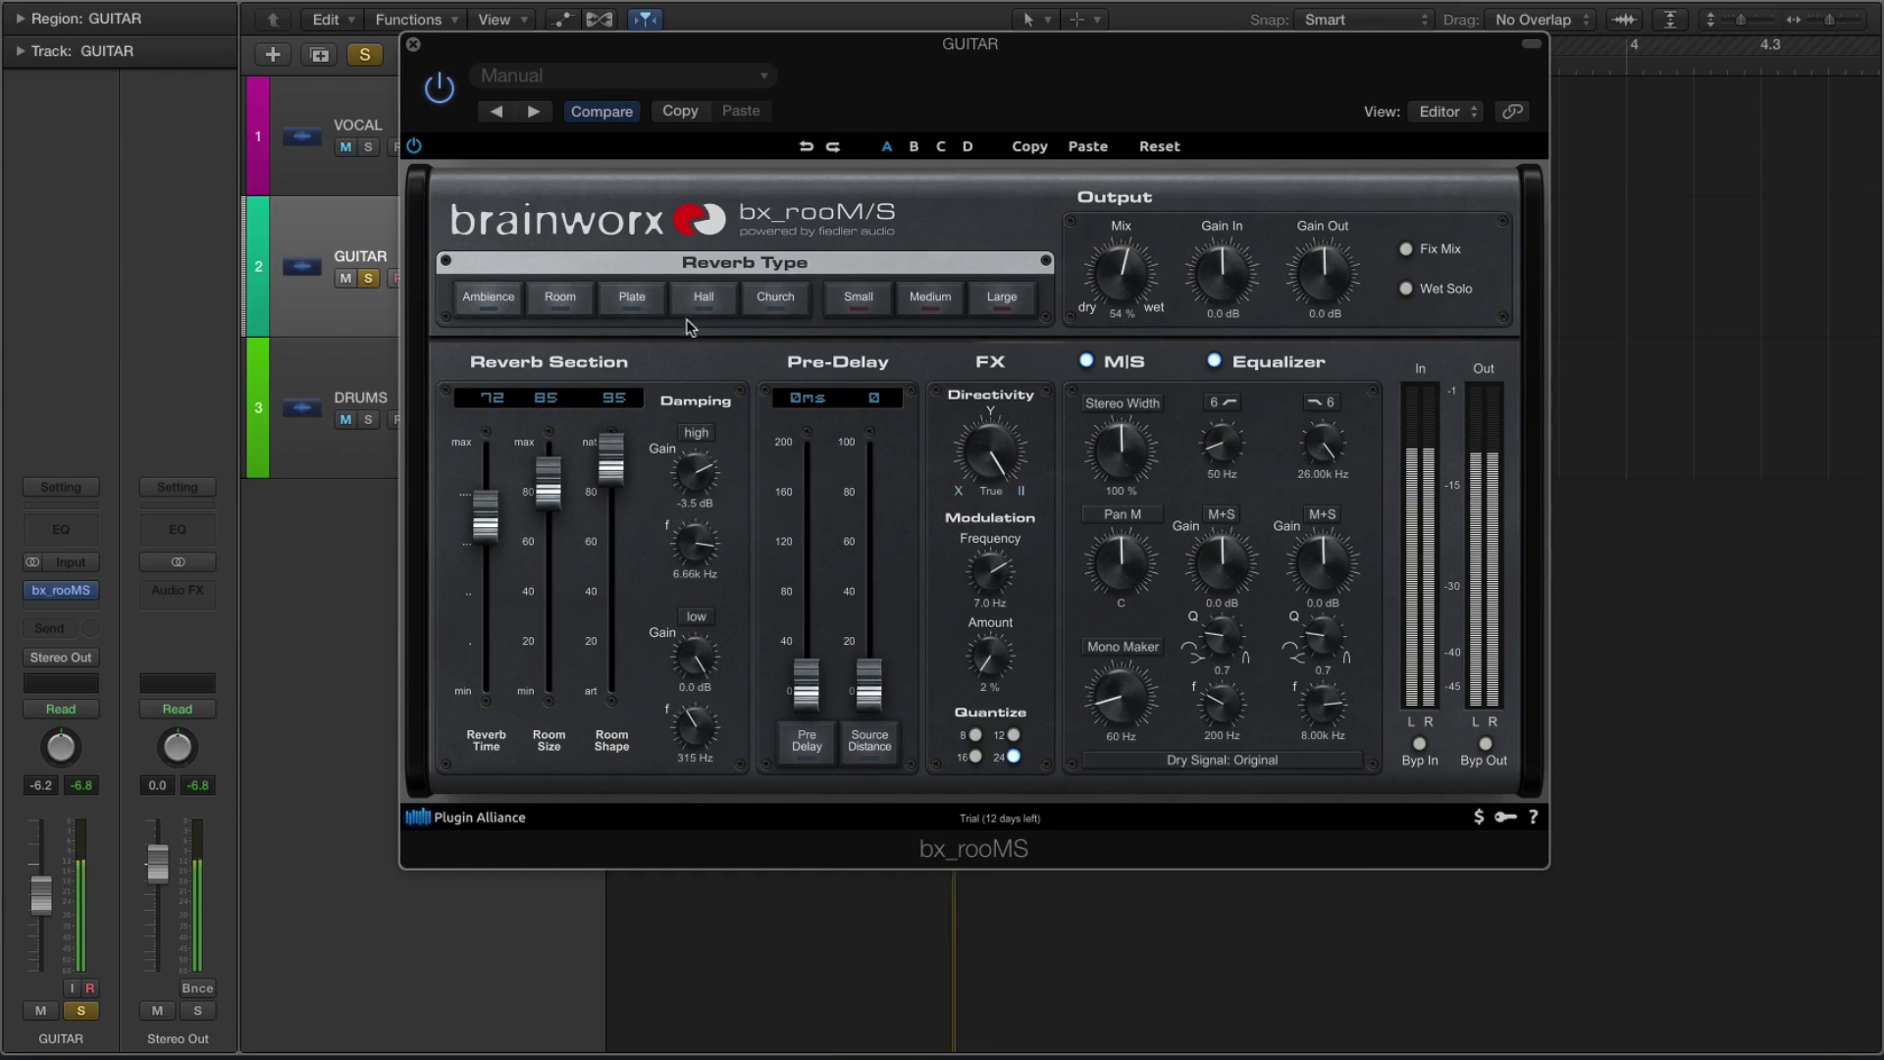
# Step: Try the Plate type, the Large size and the Church type on the guitar reverb, setting the Mix to 62 %
pyautogui.click(633, 298)
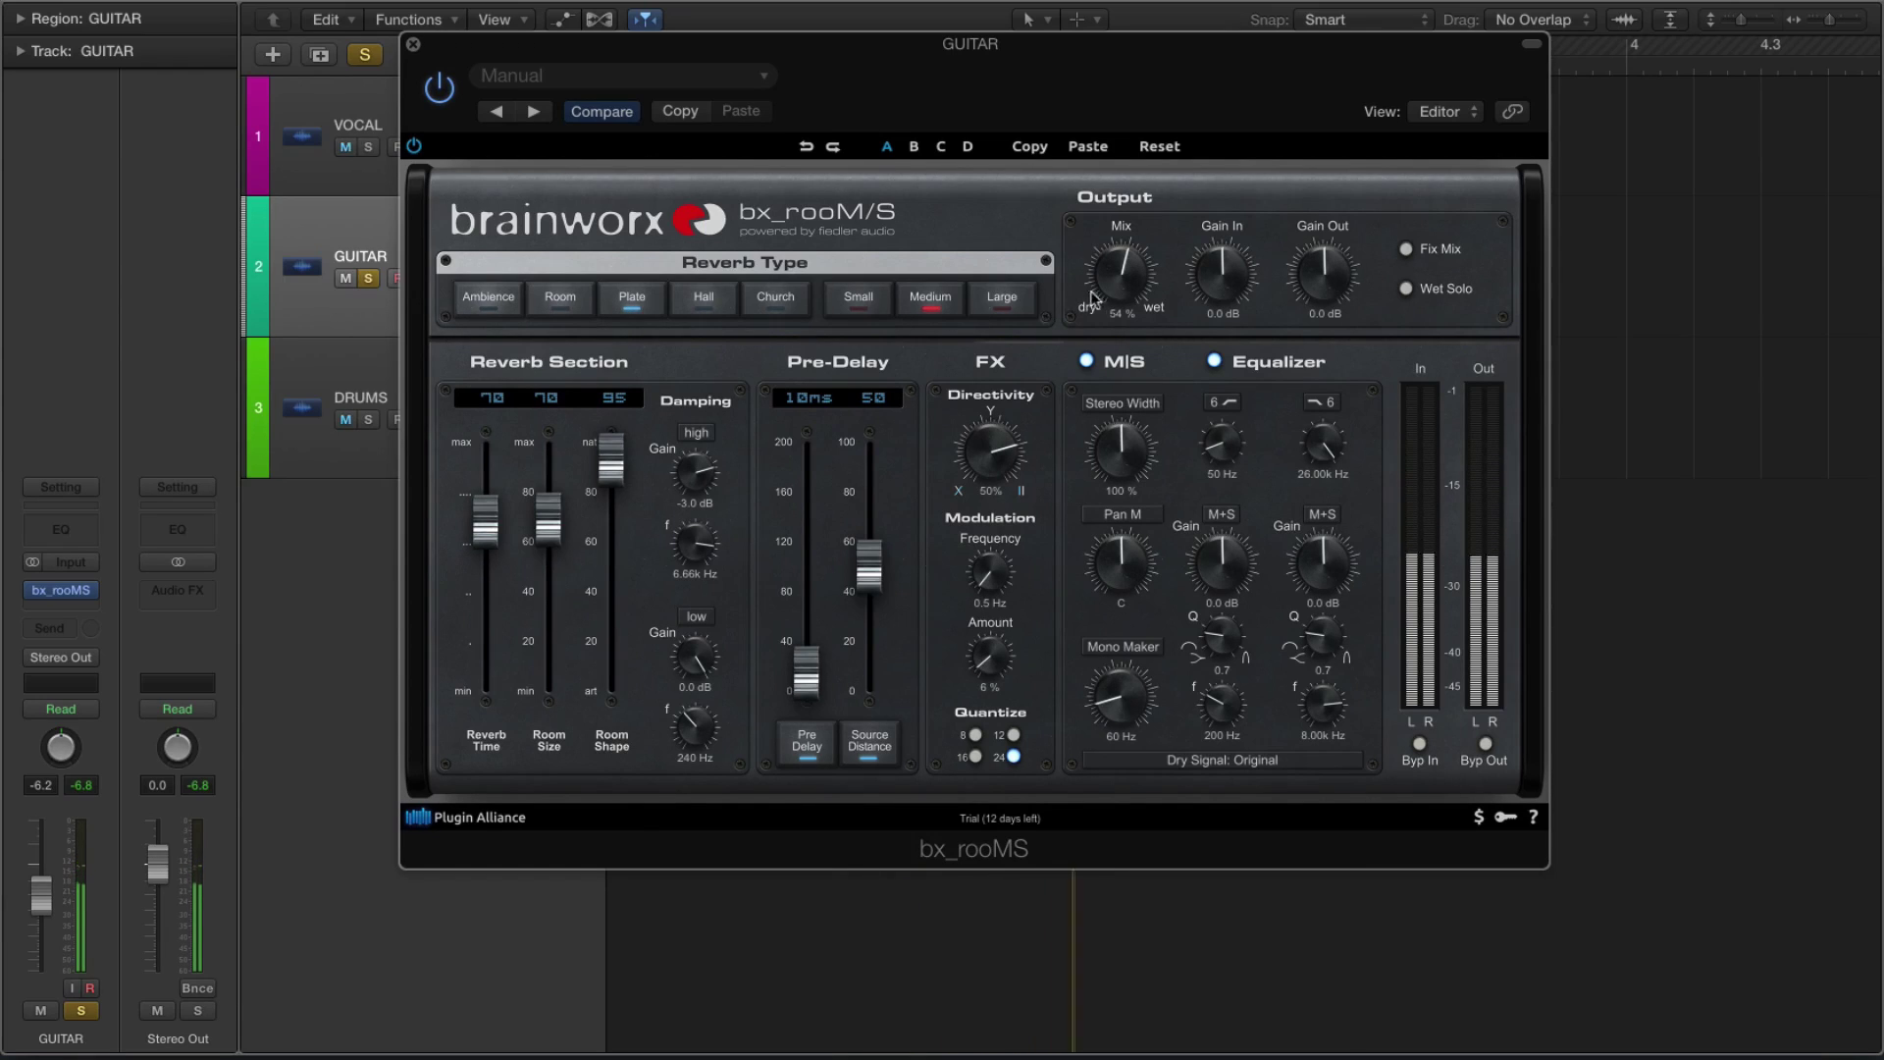
pyautogui.click(1001, 298)
pyautogui.click(776, 297)
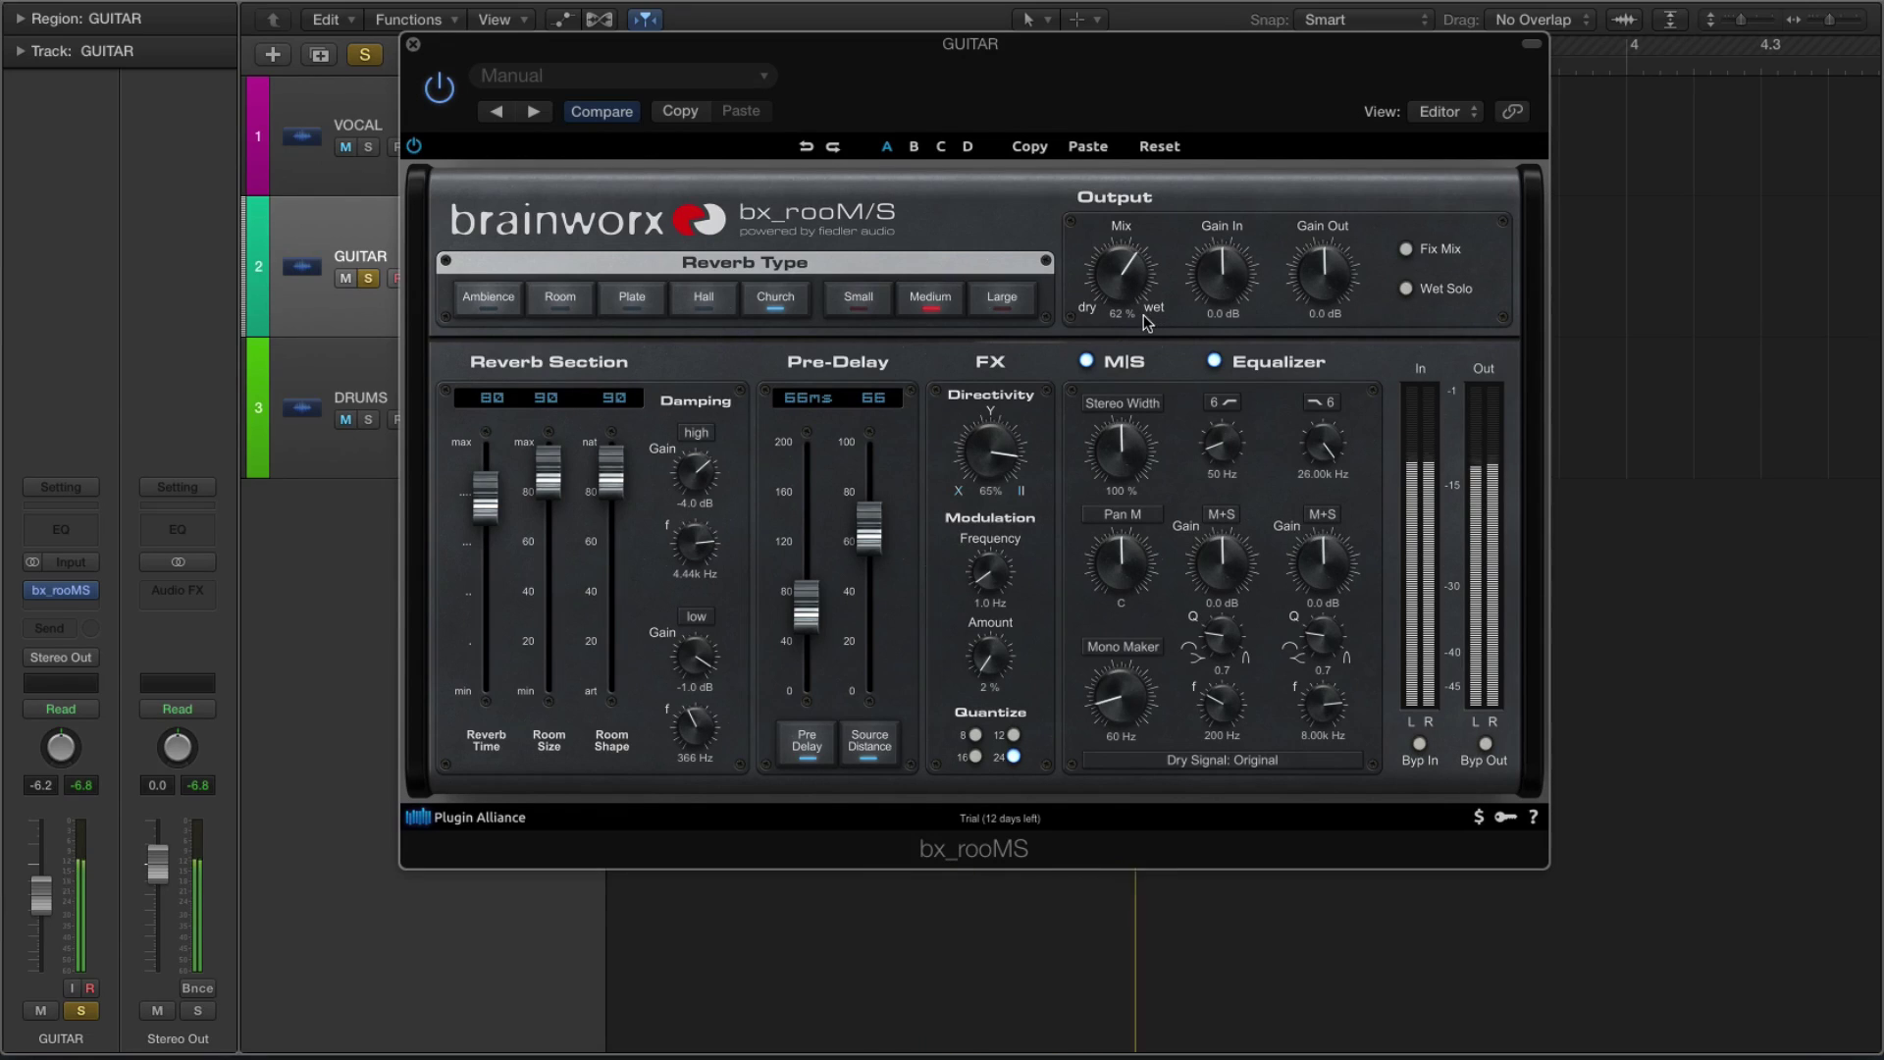
pyautogui.moveTo(1130, 253); pyautogui.dragTo(1147, 321)
# Step: Close the guitar's reverb window, solo only the DRUMS track and add bx_rooMS to it
pyautogui.moveTo(1011, 93); pyautogui.dragTo(964, 76)
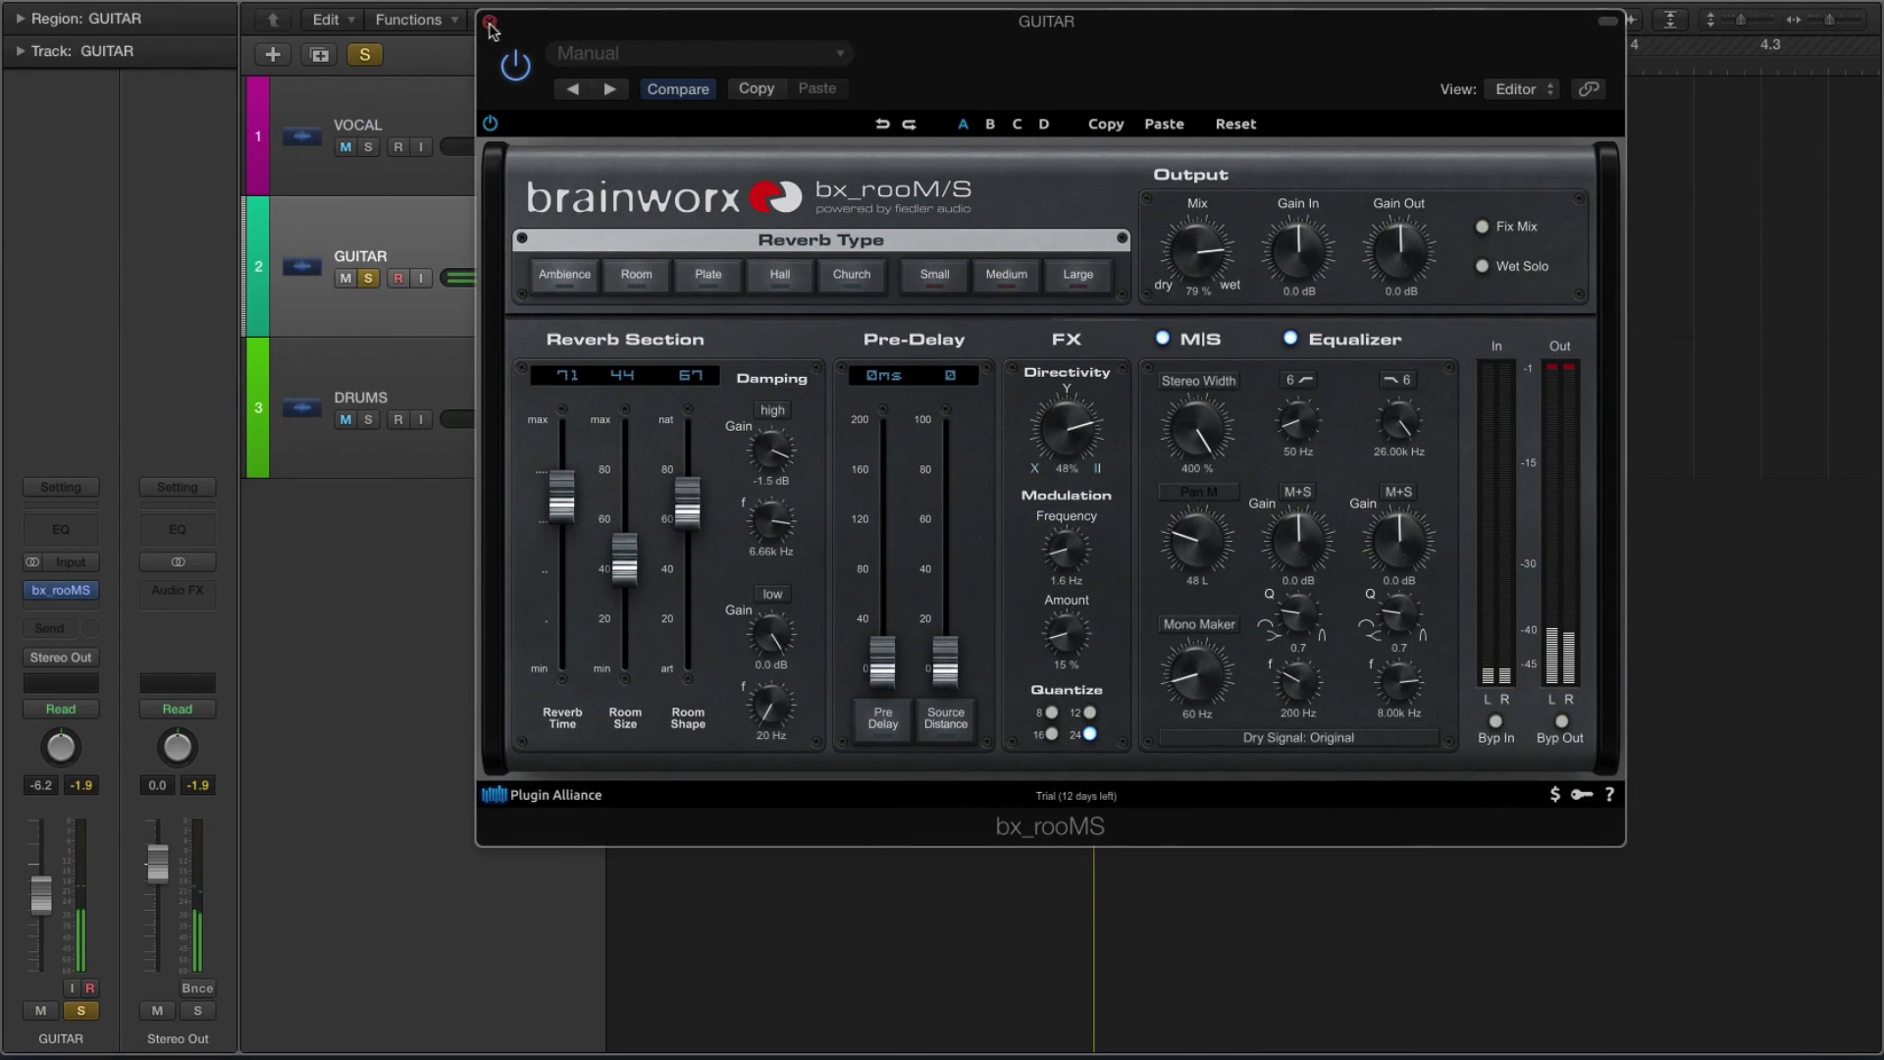
pyautogui.click(486, 27)
pyautogui.click(379, 442)
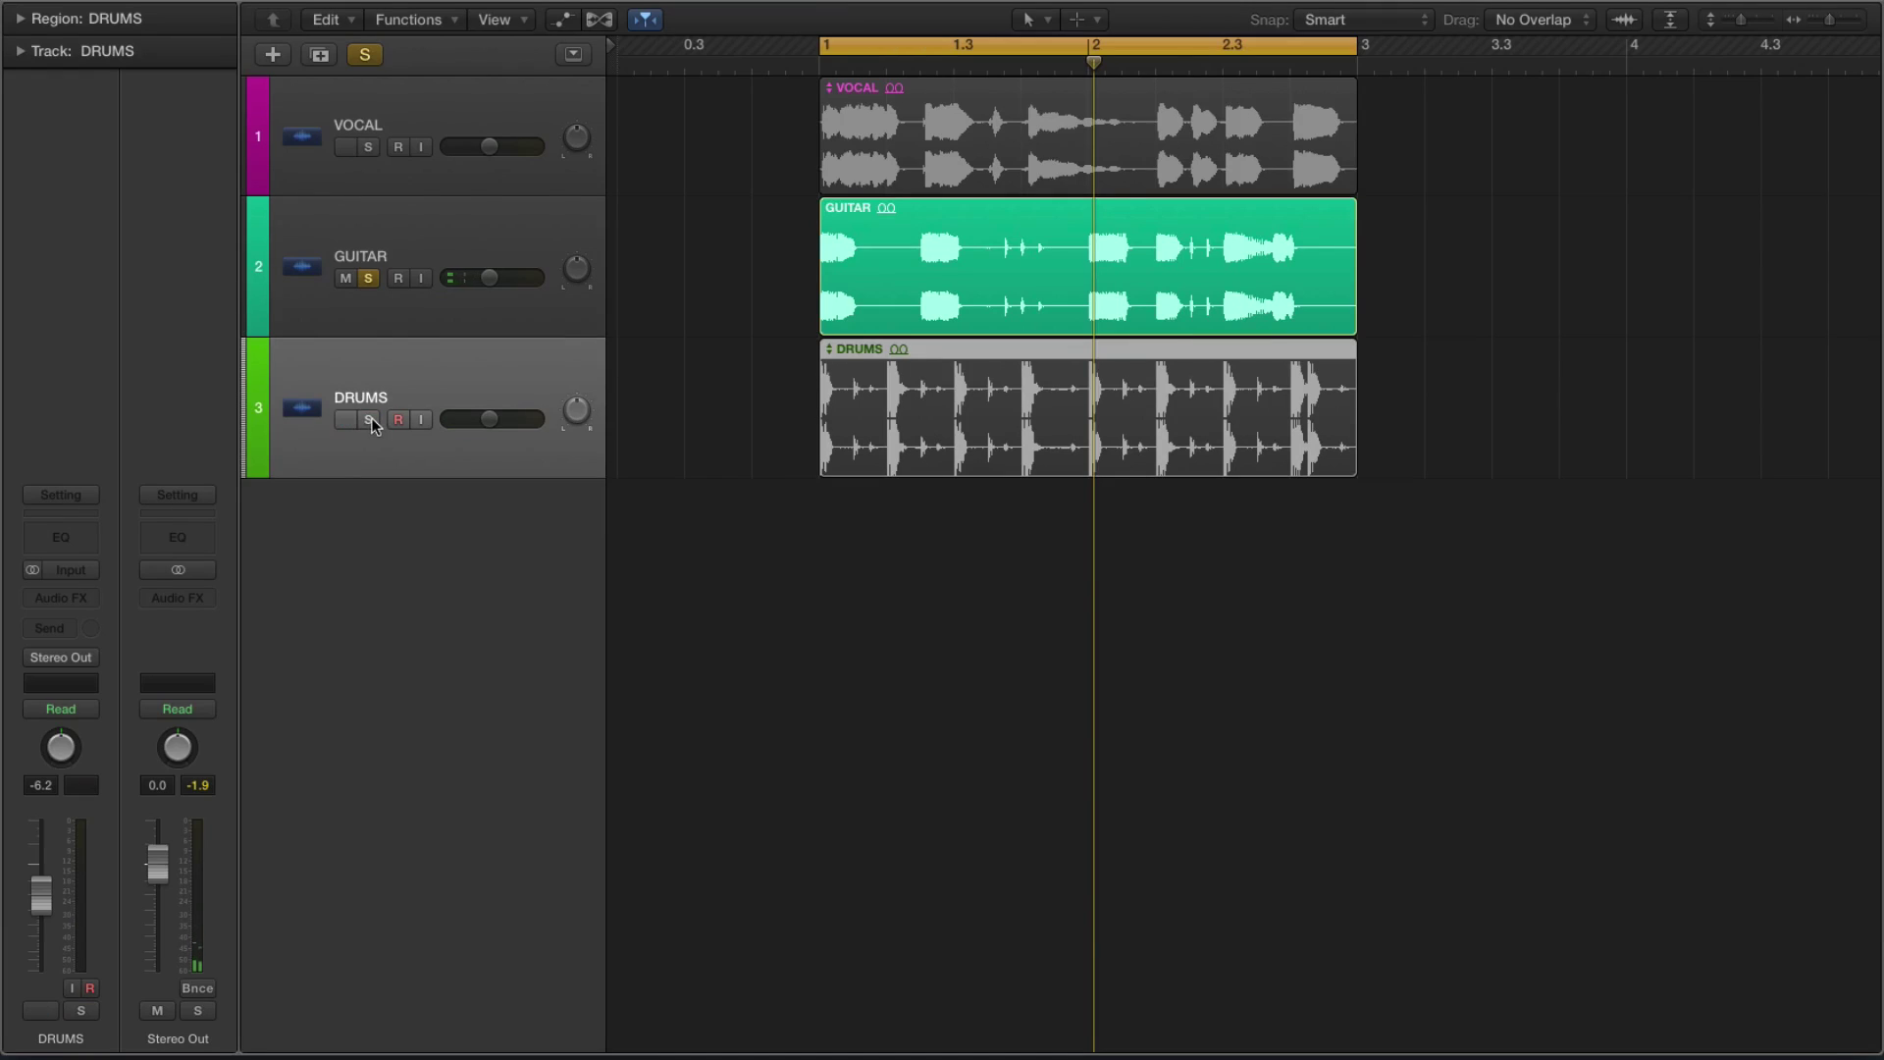
pyautogui.keyDown('alt'); pyautogui.click(369, 420); pyautogui.keyUp('alt')
pyautogui.click(61, 598)
pyautogui.moveTo(59, 867)
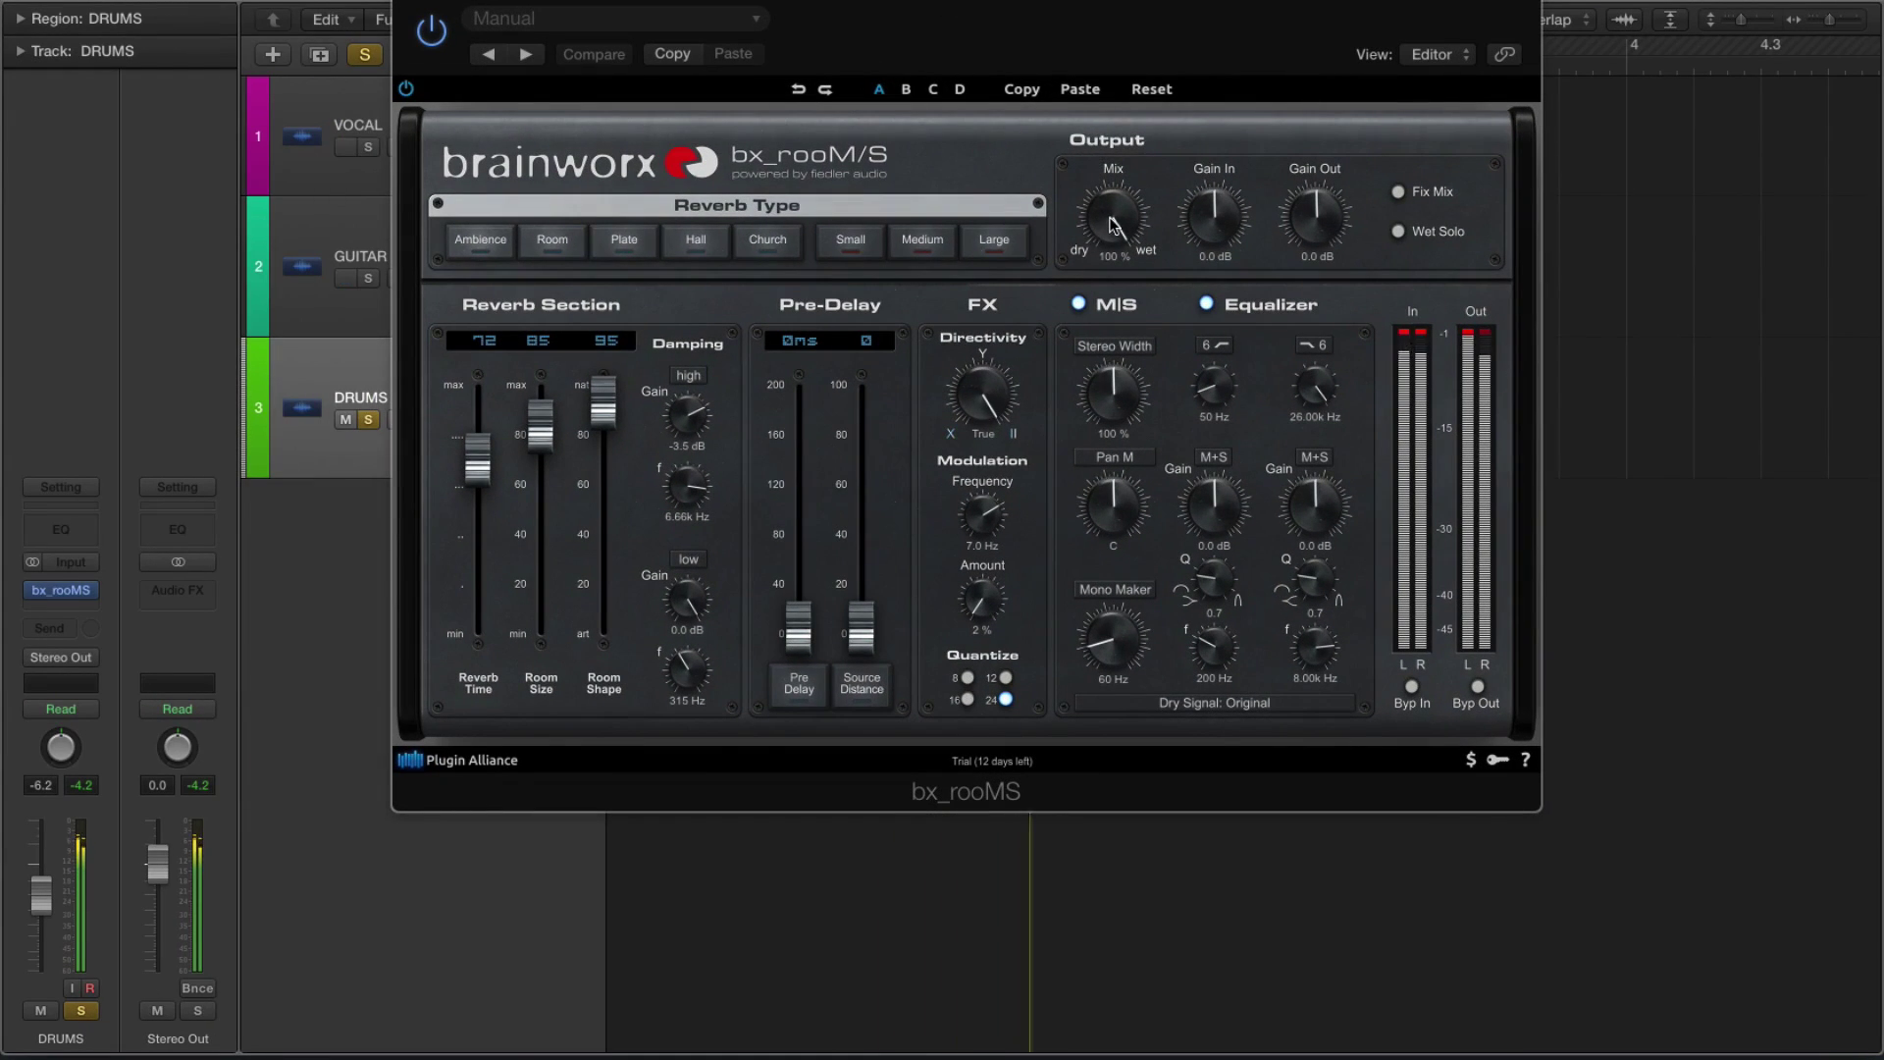
# Step: Lower the drums reverb's Mix to 72 % and its Room Size to 44
pyautogui.moveTo(996, 40); pyautogui.dragTo(1081, 59)
pyautogui.moveTo(1201, 240)
pyautogui.mouseDown()
pyautogui.moveTo(1215, 278)
pyautogui.moveTo(1202, 210)
pyautogui.mouseUp()
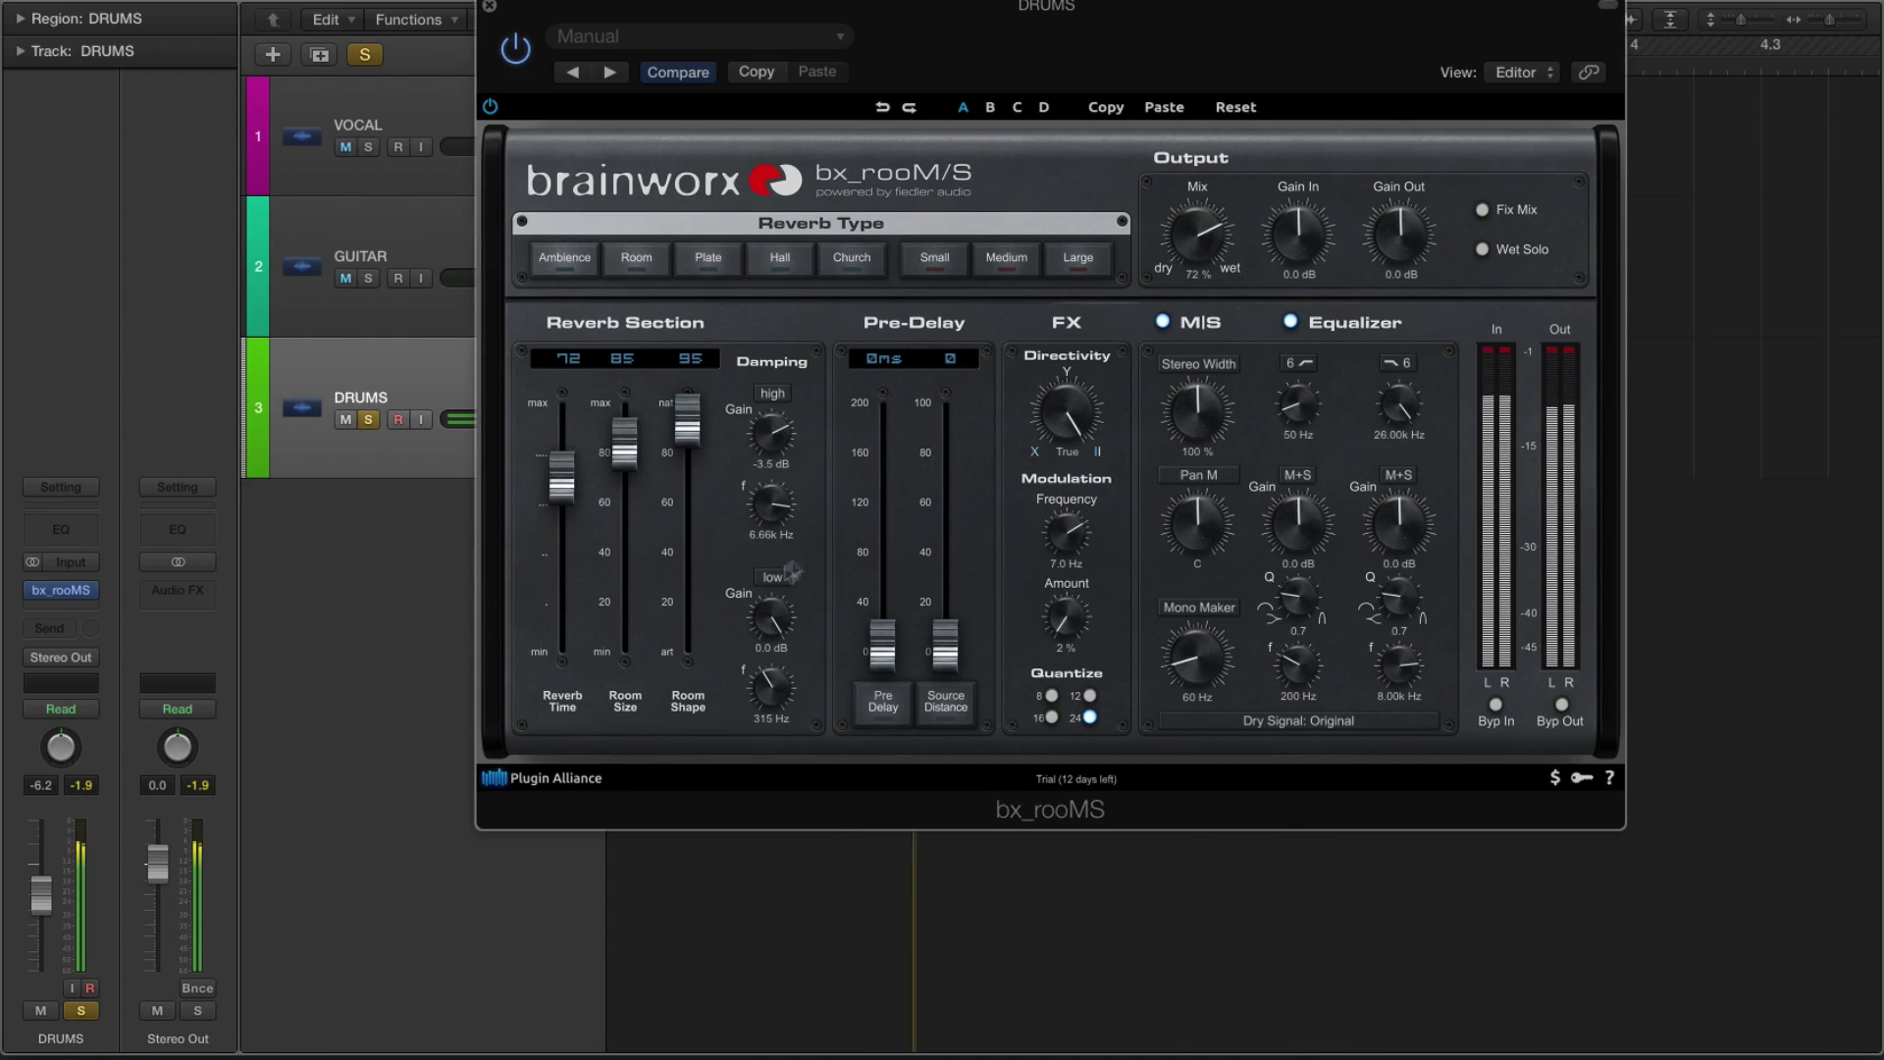
pyautogui.moveTo(630, 447); pyautogui.dragTo(648, 547)
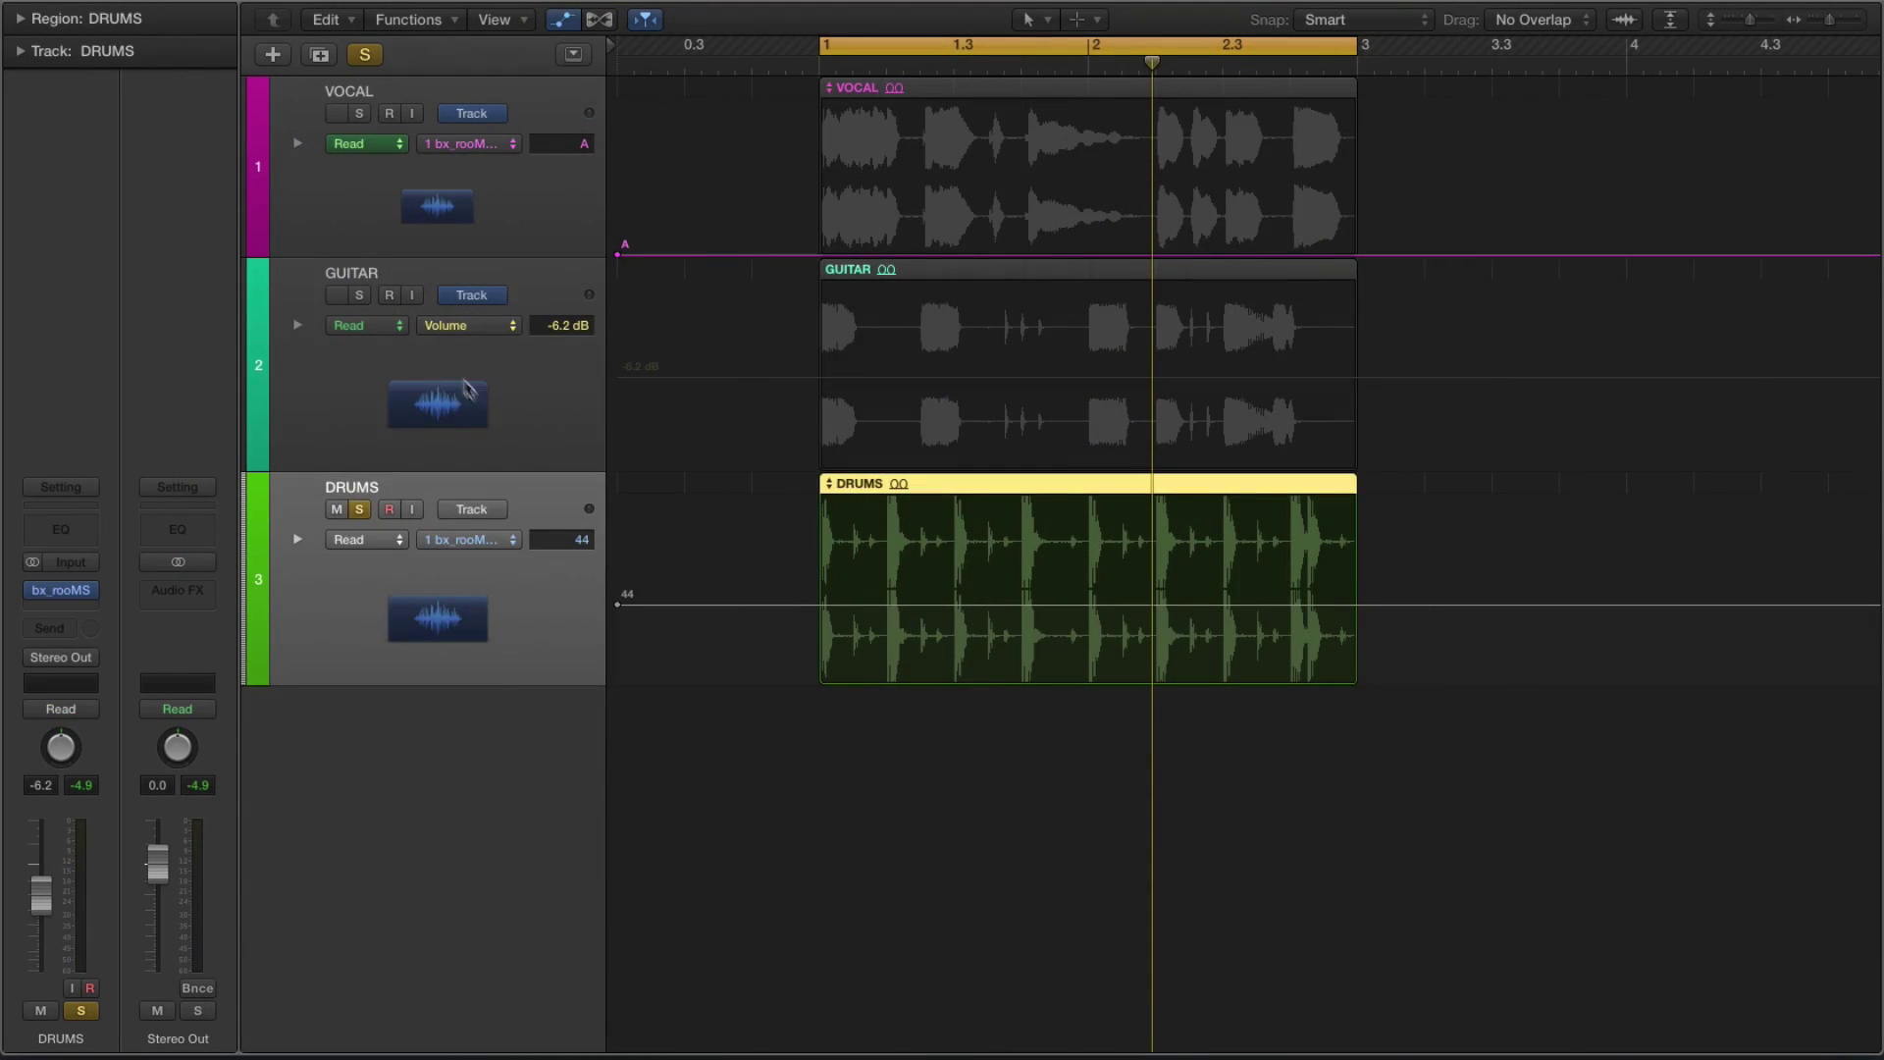
# Step: Select the GUITAR, VOCAL and DRUMS tracks in turn and reopen the drums' bx_rooMS settings
pyautogui.click(472, 390)
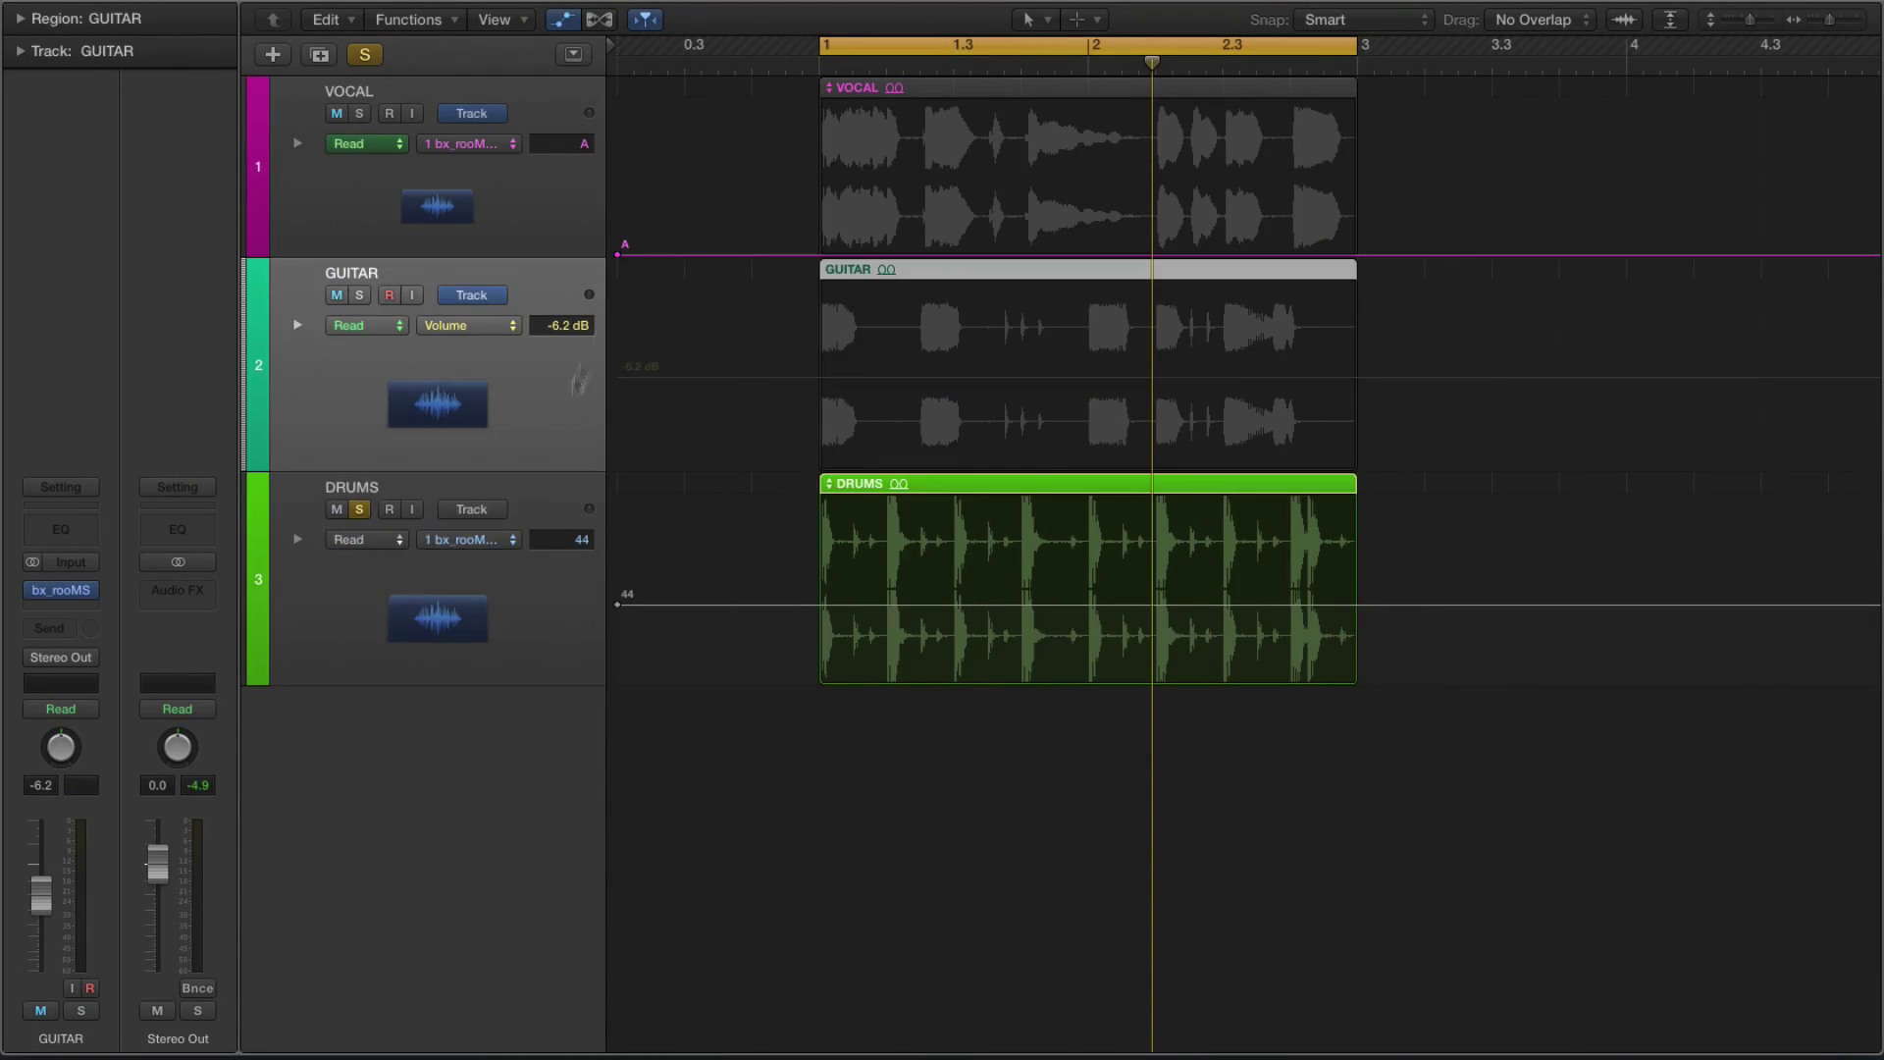
pyautogui.click(546, 194)
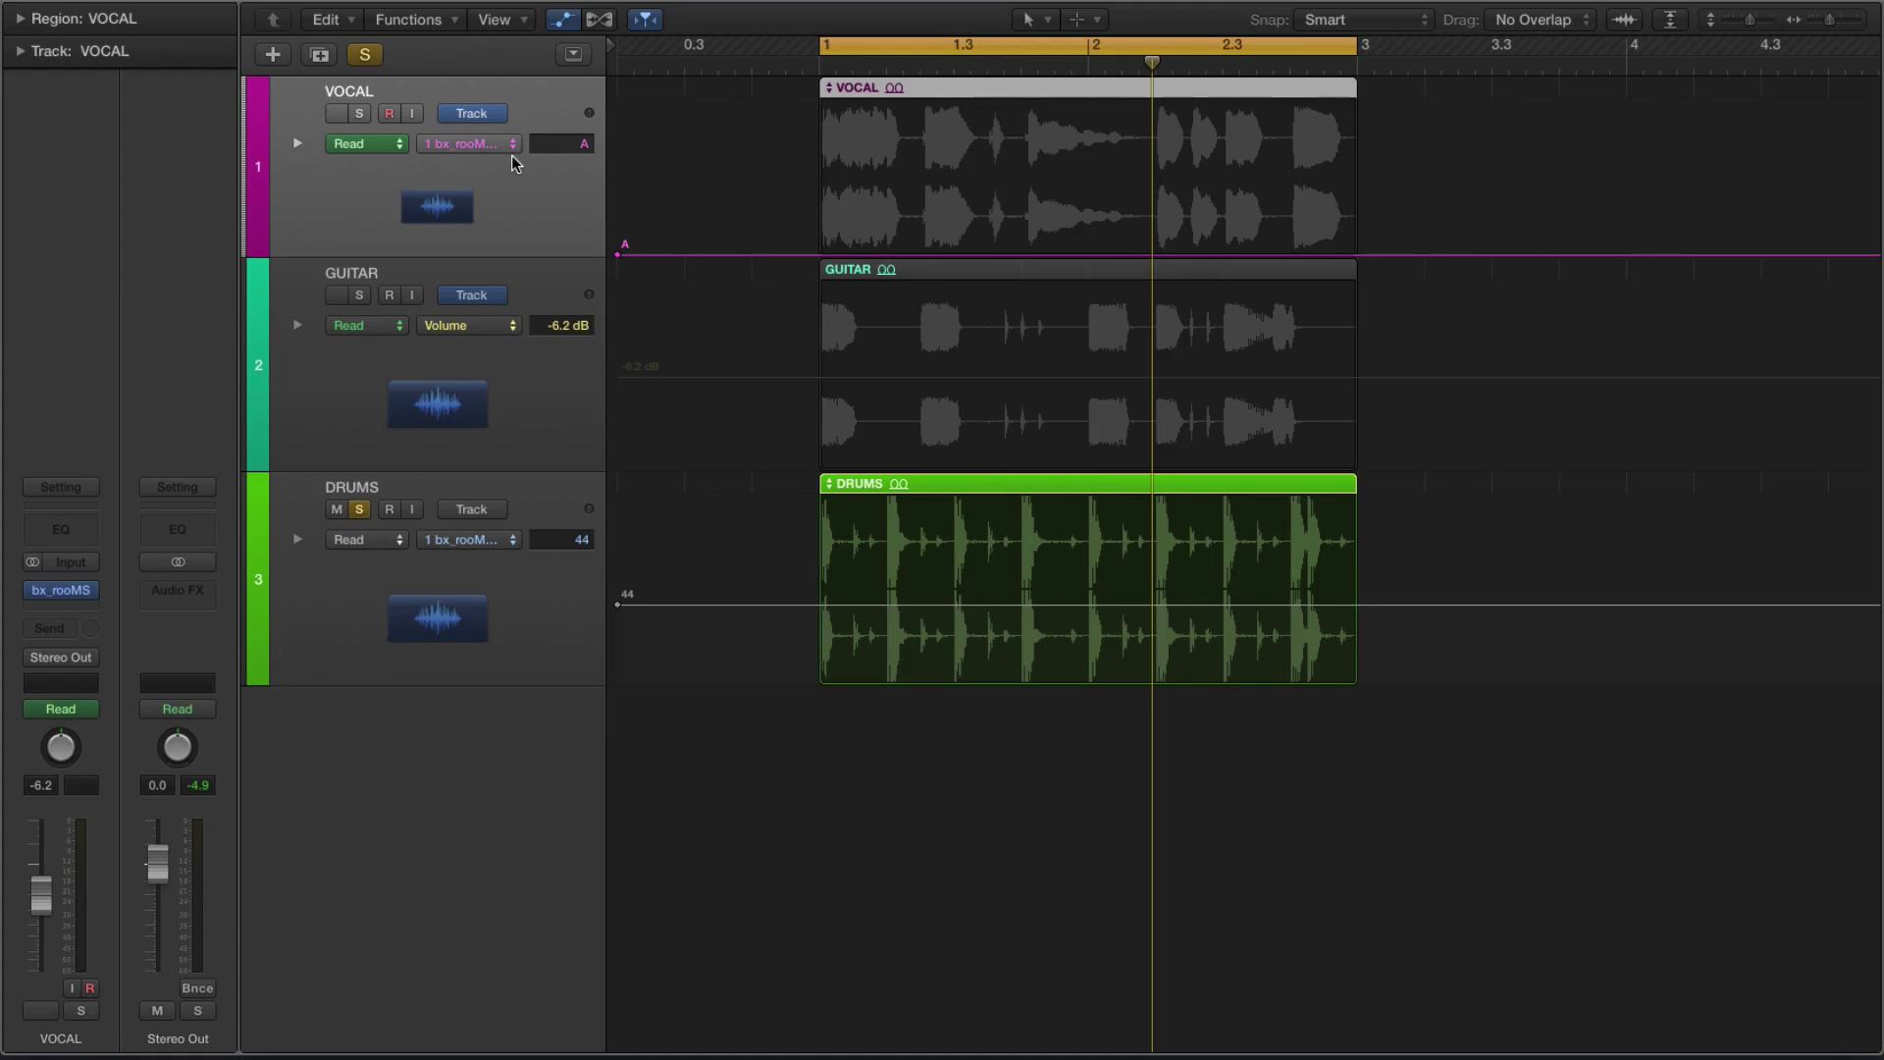
pyautogui.click(438, 673)
pyautogui.click(62, 591)
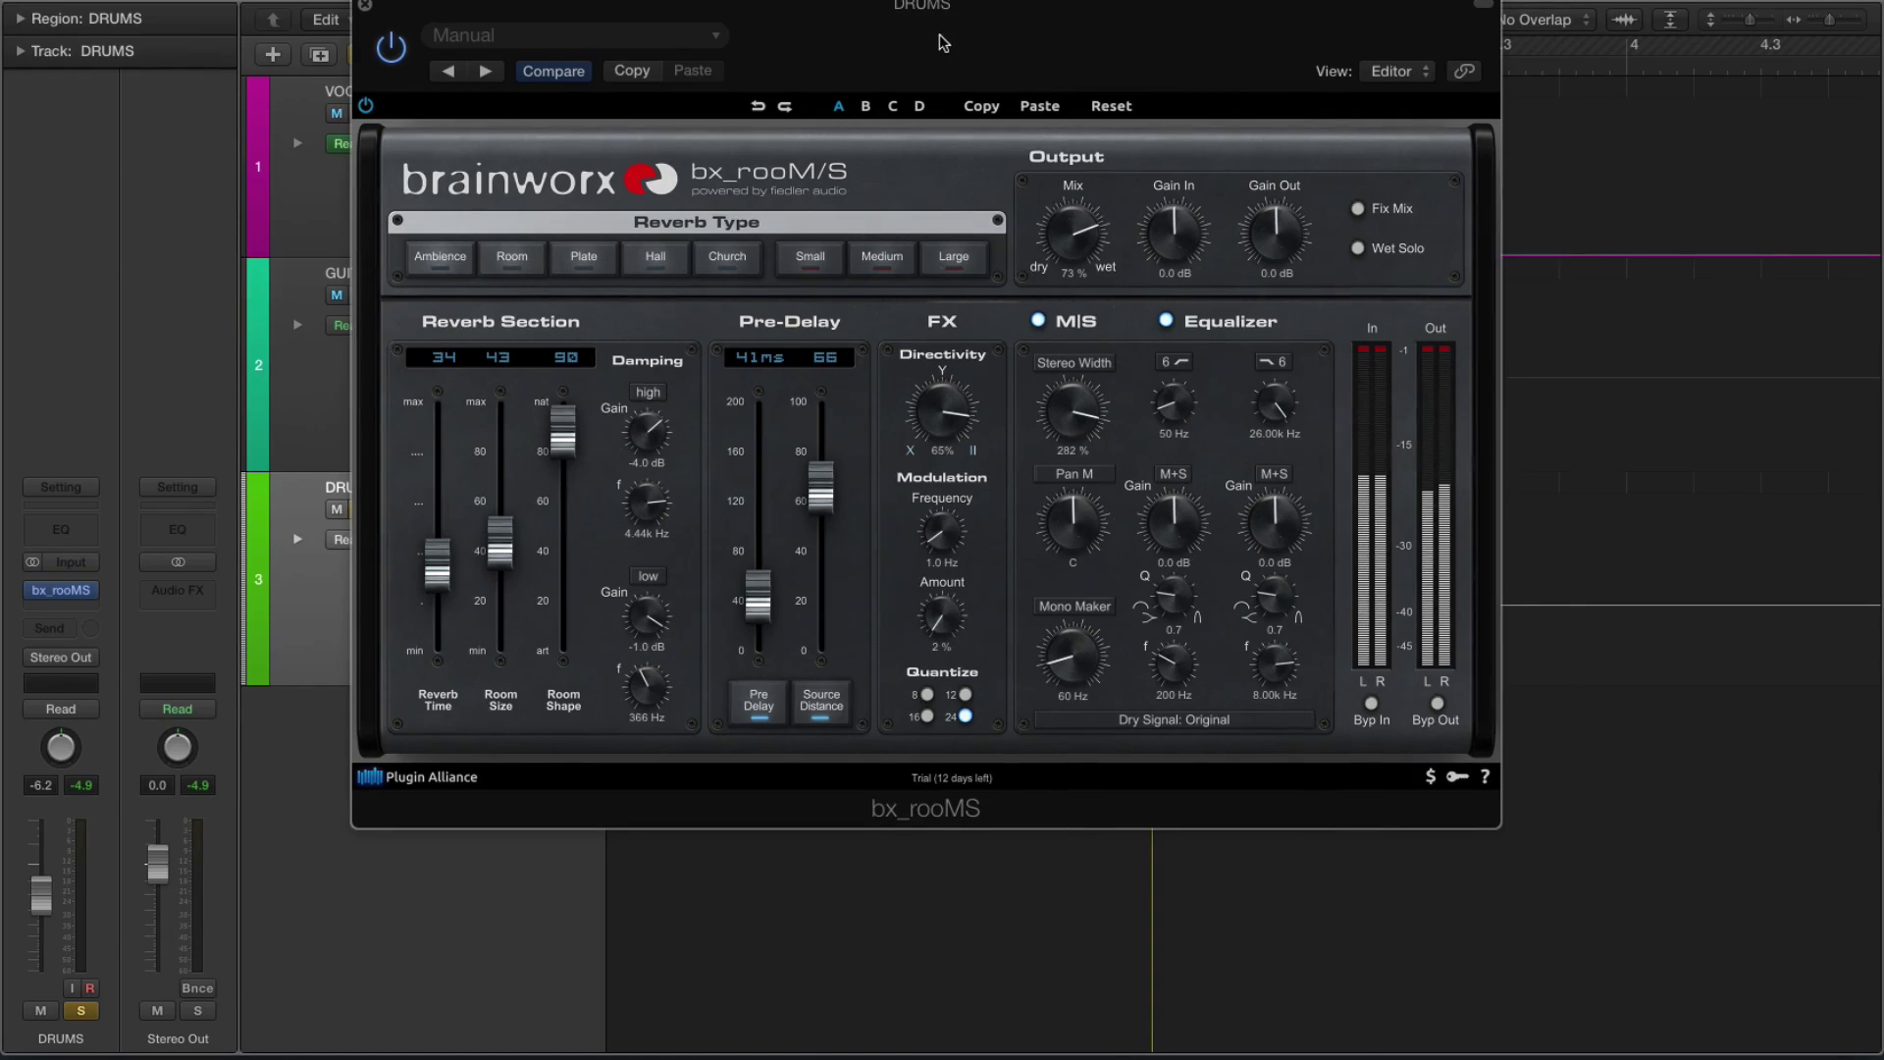
pyautogui.moveTo(945, 44); pyautogui.dragTo(987, 60)
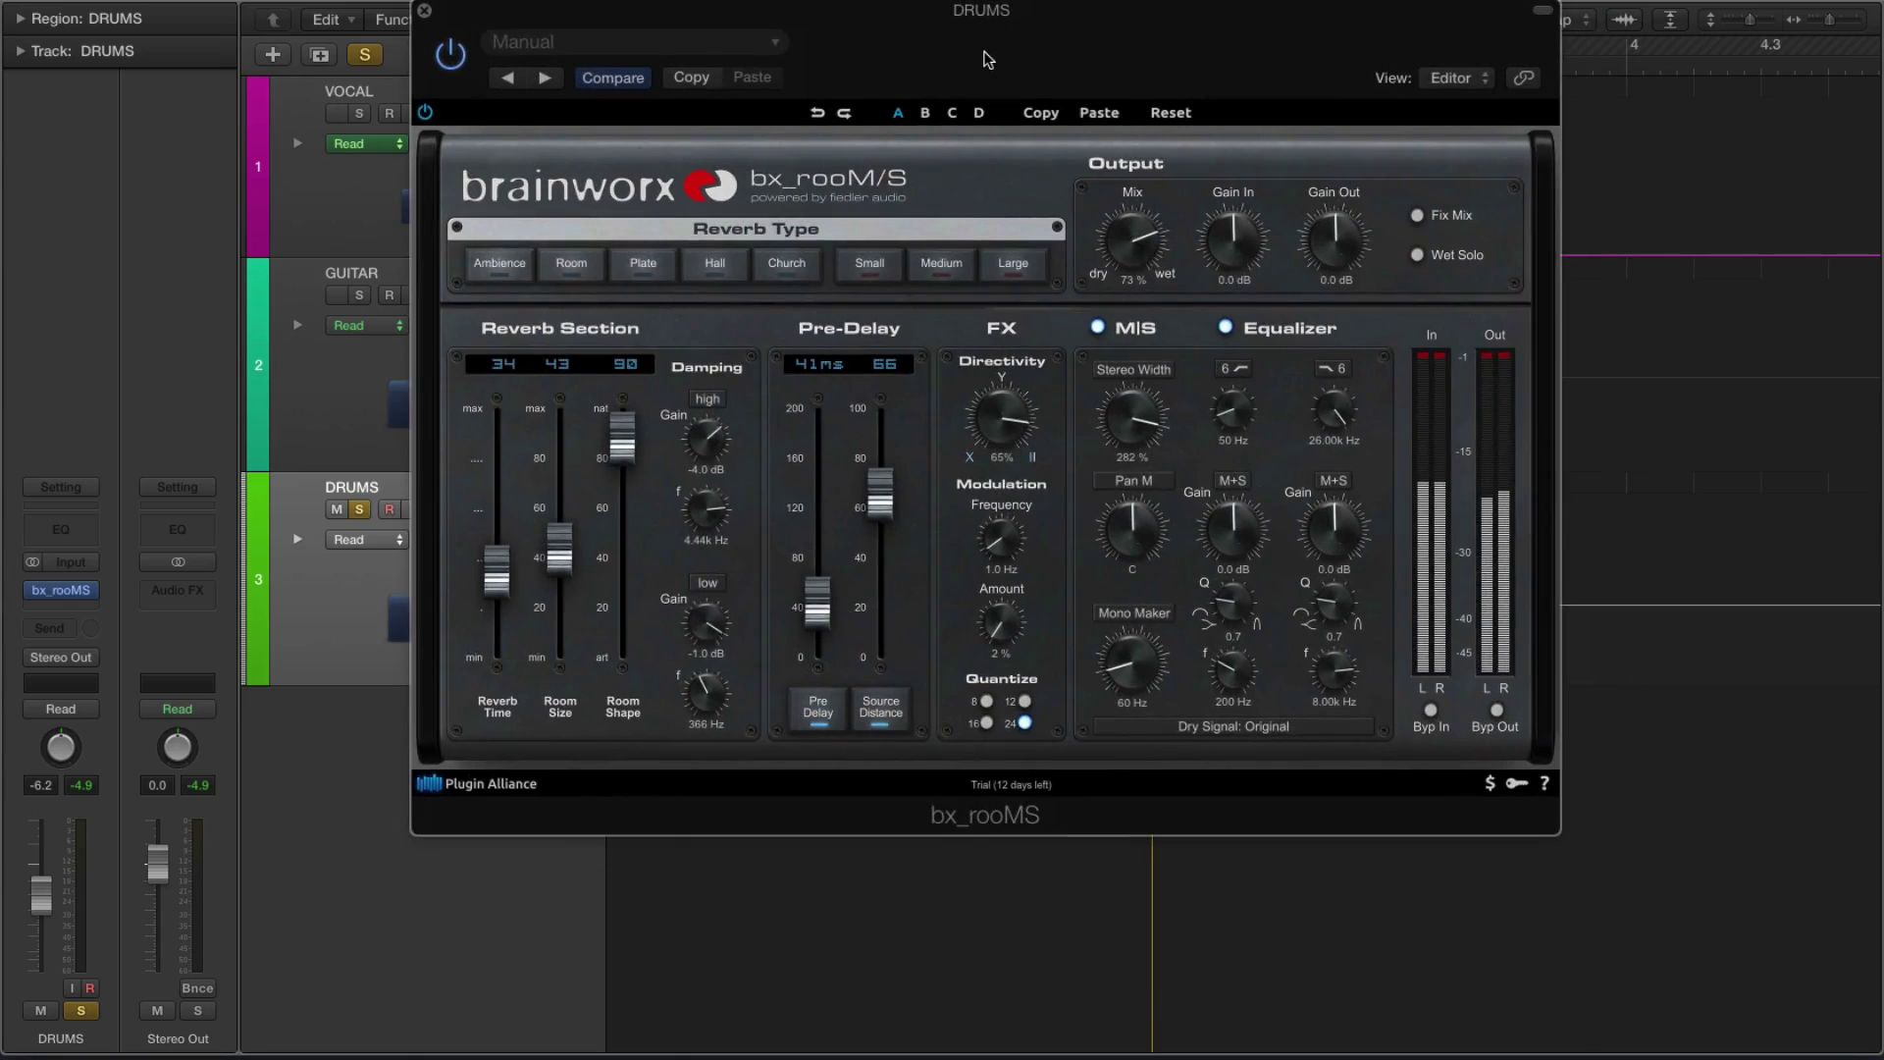